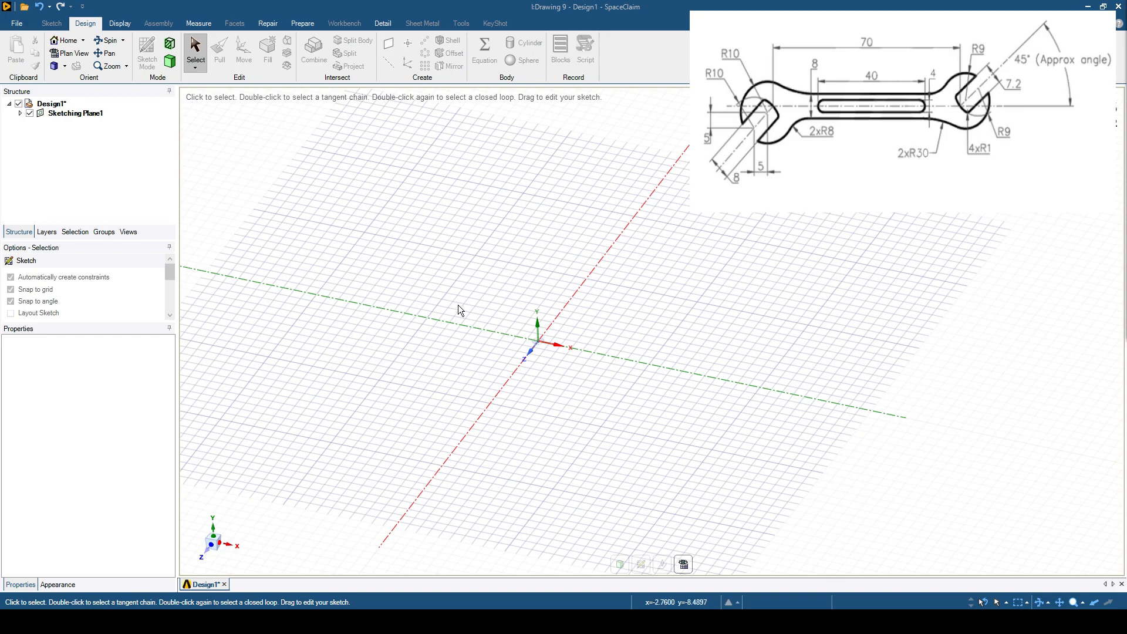
Step: In a plan-view sketch, draw horizontal construction lines from the origin in both X directions, spanning 70 mm in total
mouse_move(514, 316)
middle_mouse_down()
mouse_move(516, 301)
mouse_move(512, 326)
mouse_move(475, 262)
middle_mouse_up()
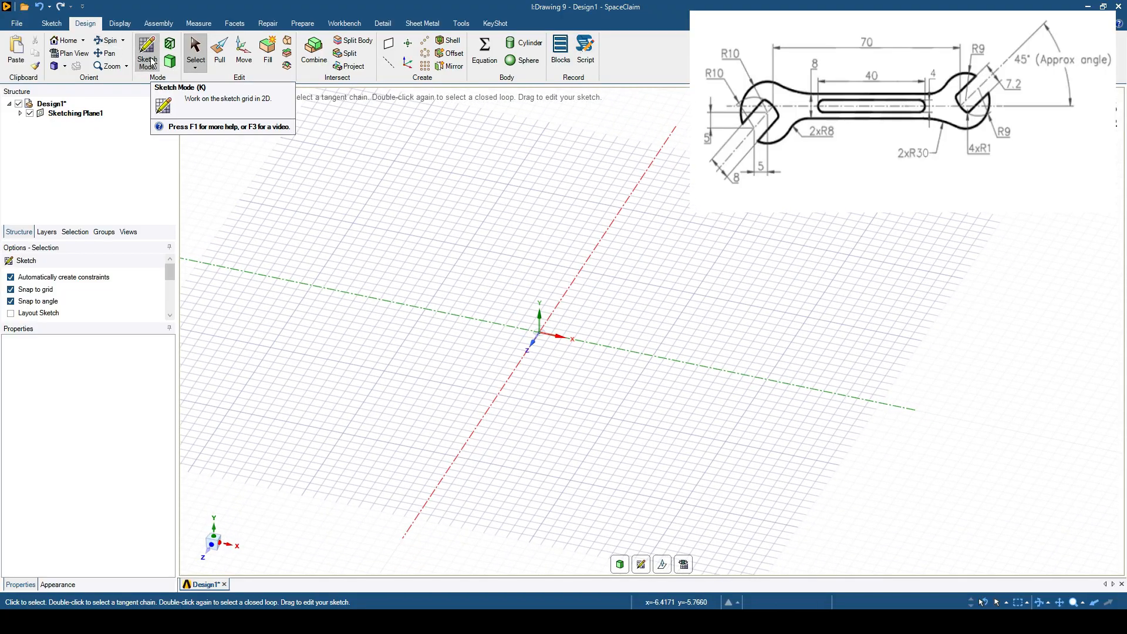
left_click(683, 564)
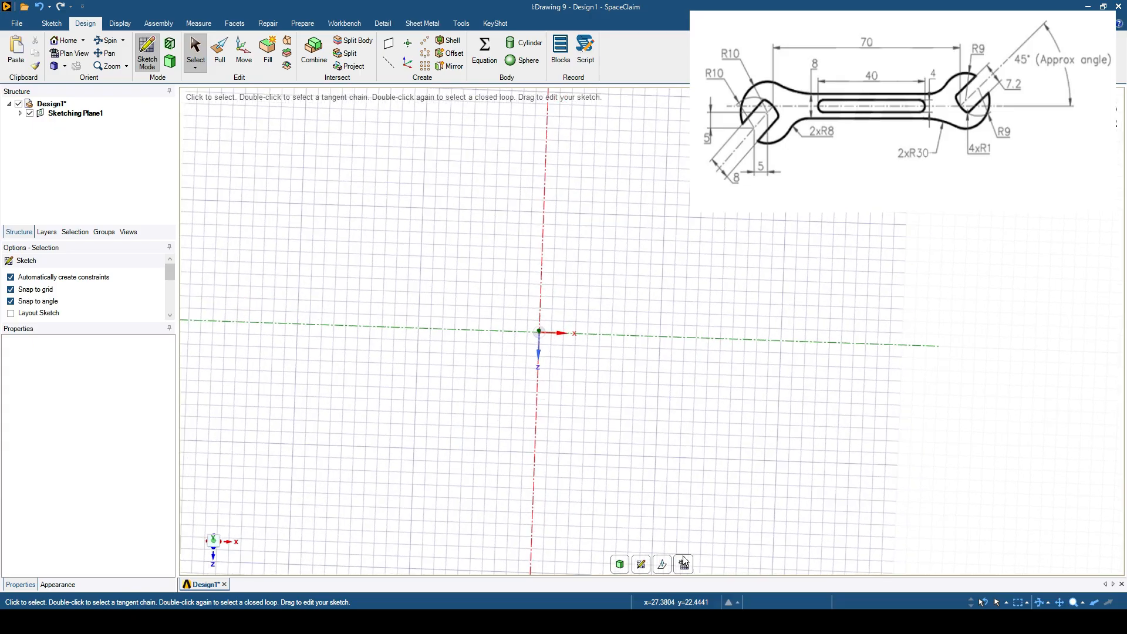
mouse_move(637, 426)
middle_mouse_down("ctrl")
mouse_move(653, 433)
mouse_move(697, 417)
middle_mouse_up("ctrl")
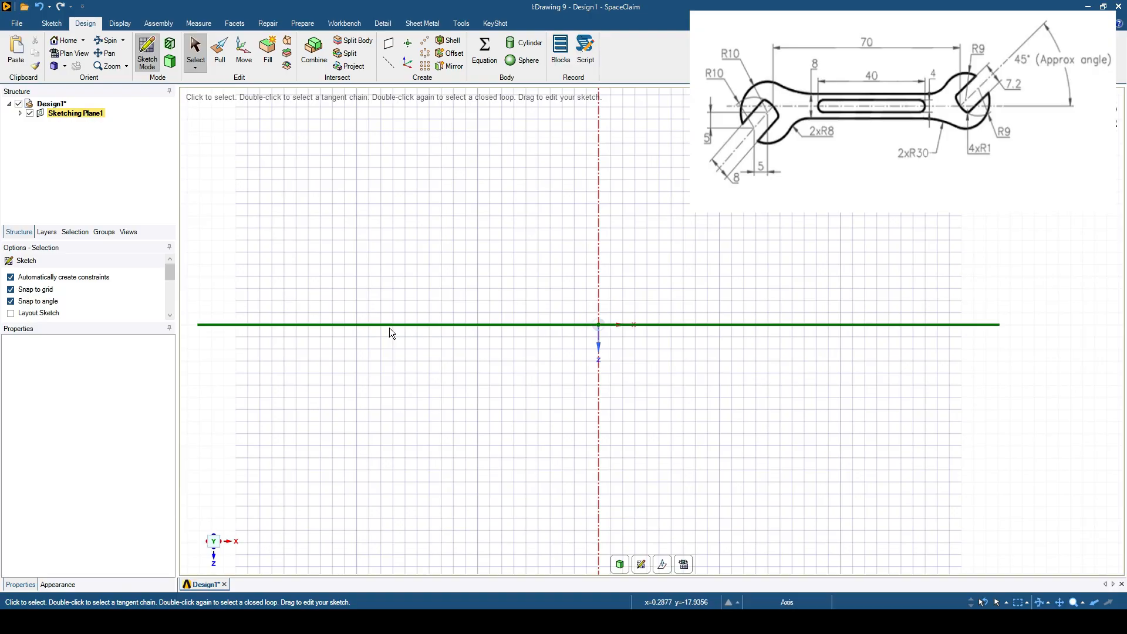
left_click(52, 23)
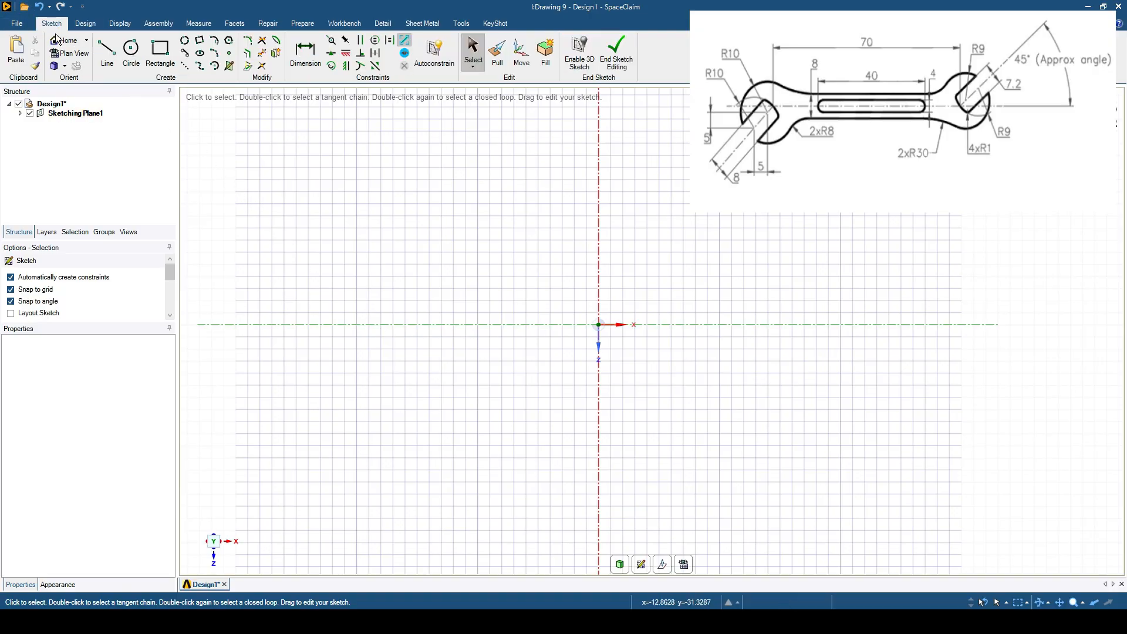
left_click(185, 66)
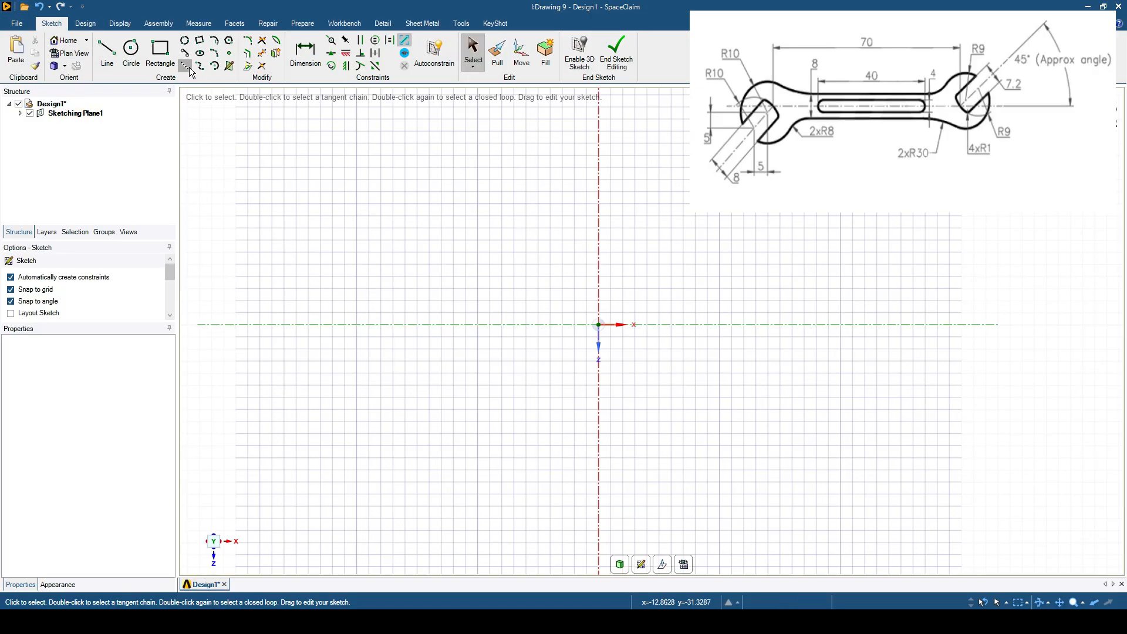
left_click(600, 326)
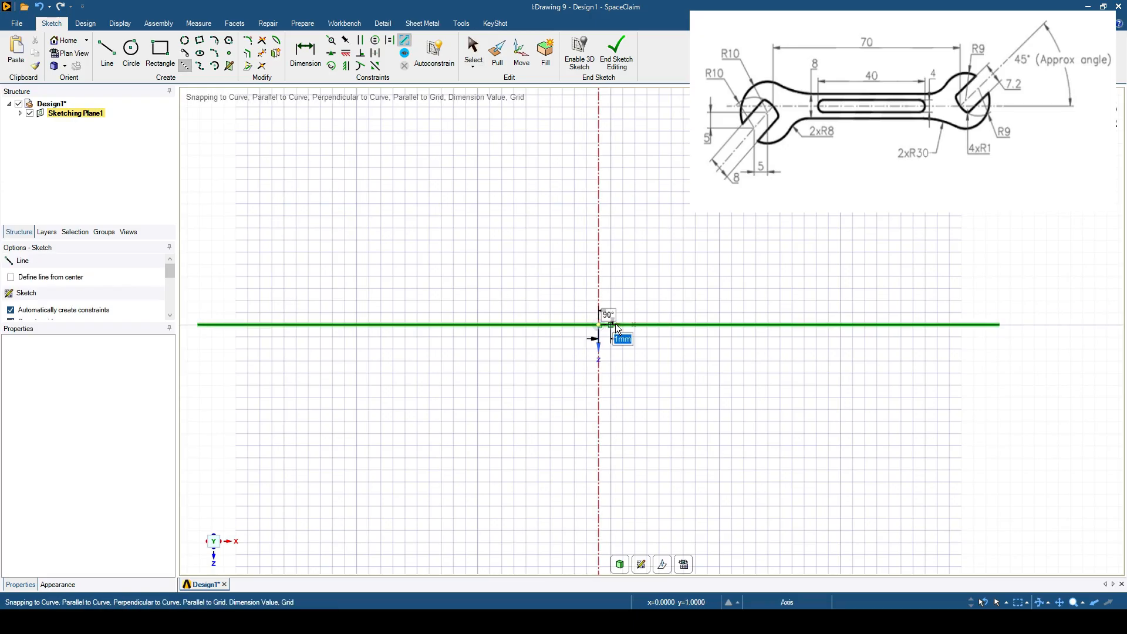
left_click(669, 324)
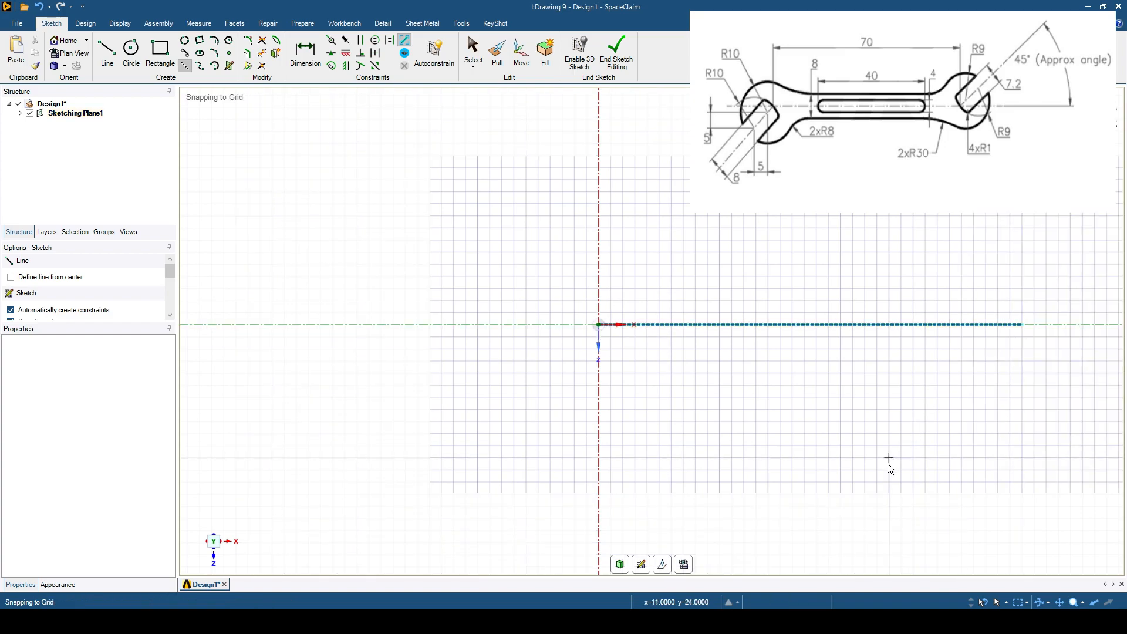
left_click(599, 324)
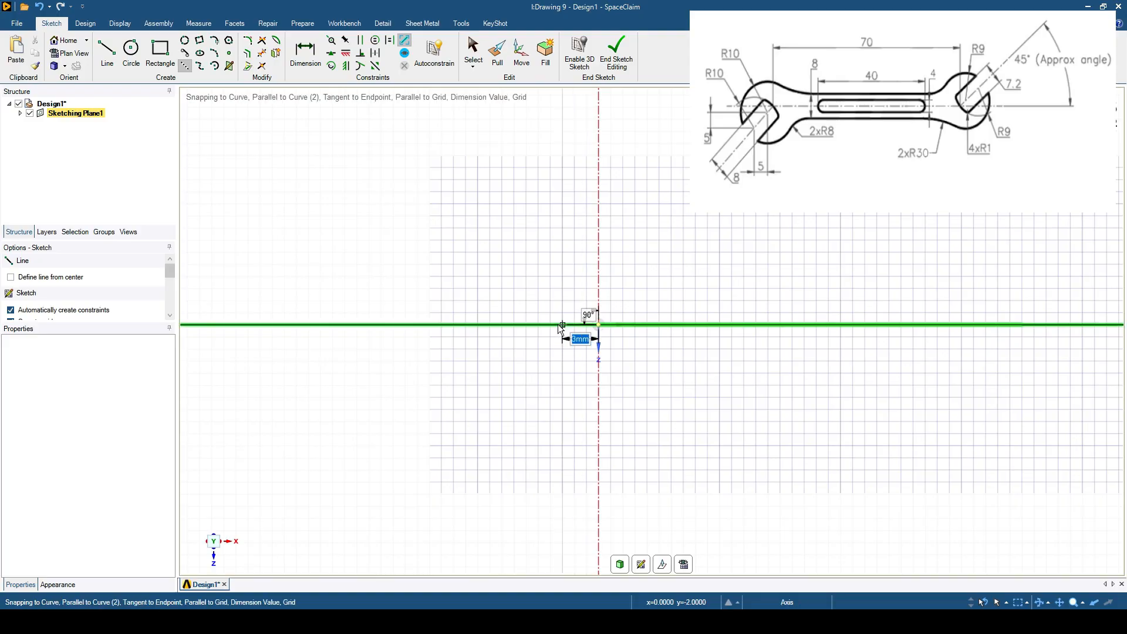
left_click(493, 325)
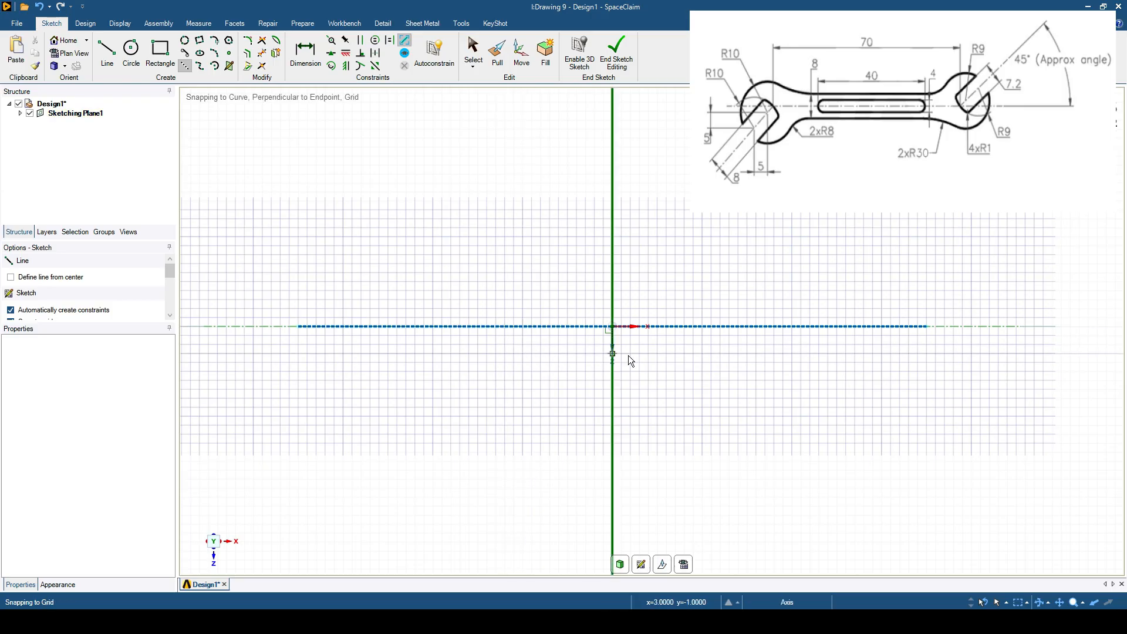
Step: Draw a rectangle defined from its center at the origin, 40 mm long and 4 mm high
left_click(161, 49)
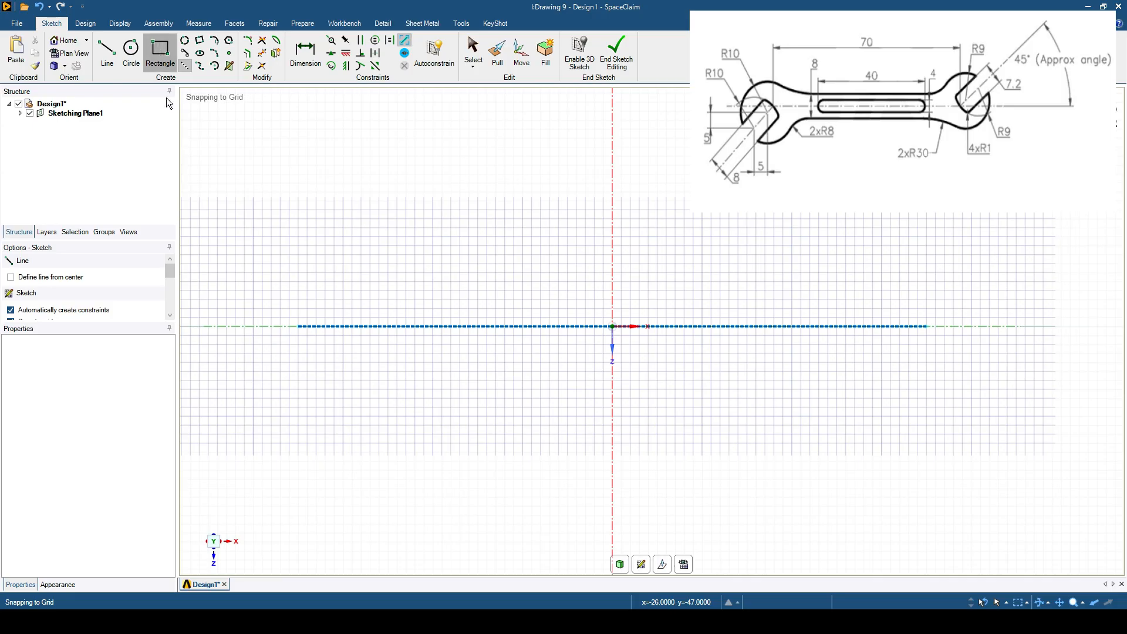
left_click(10, 277)
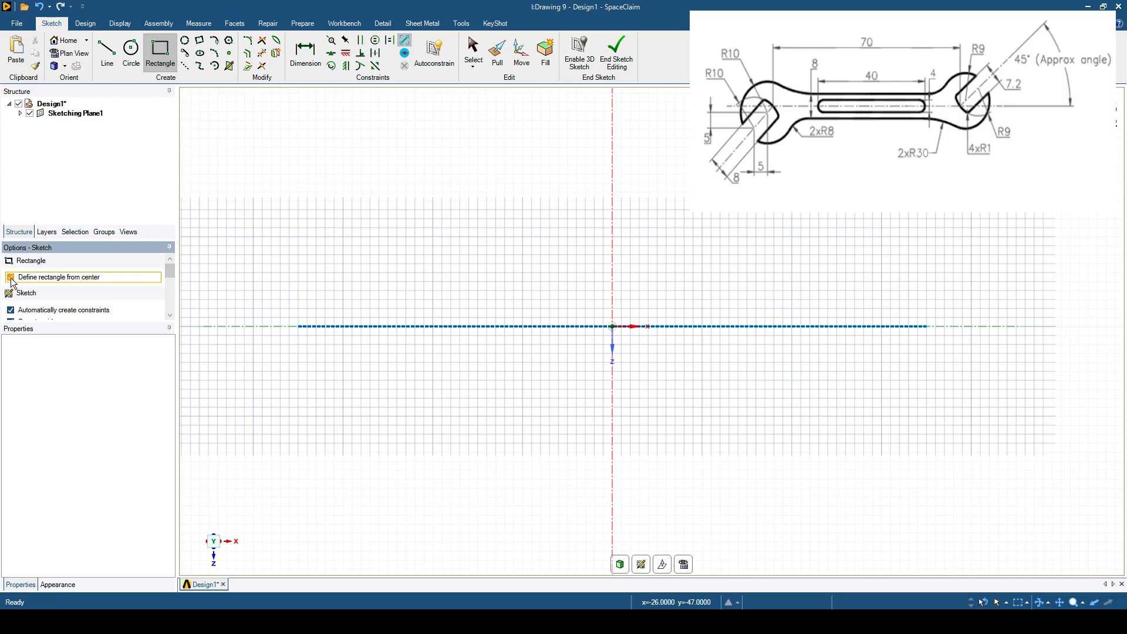
left_click(620, 328)
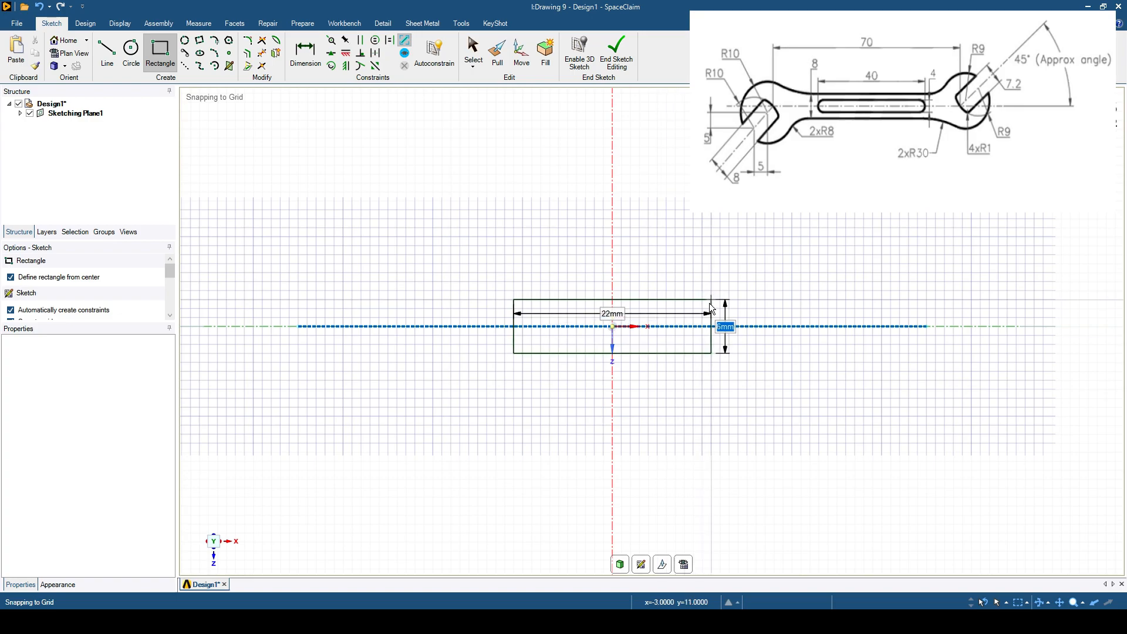
type("4")
key("Tab")
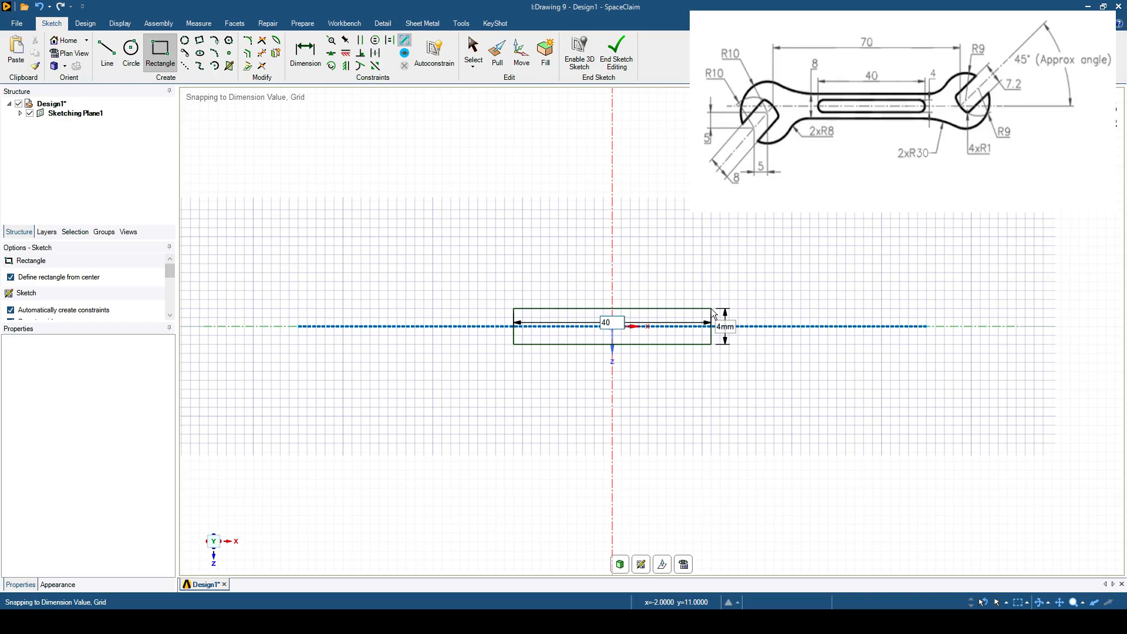
type("40")
key("Return")
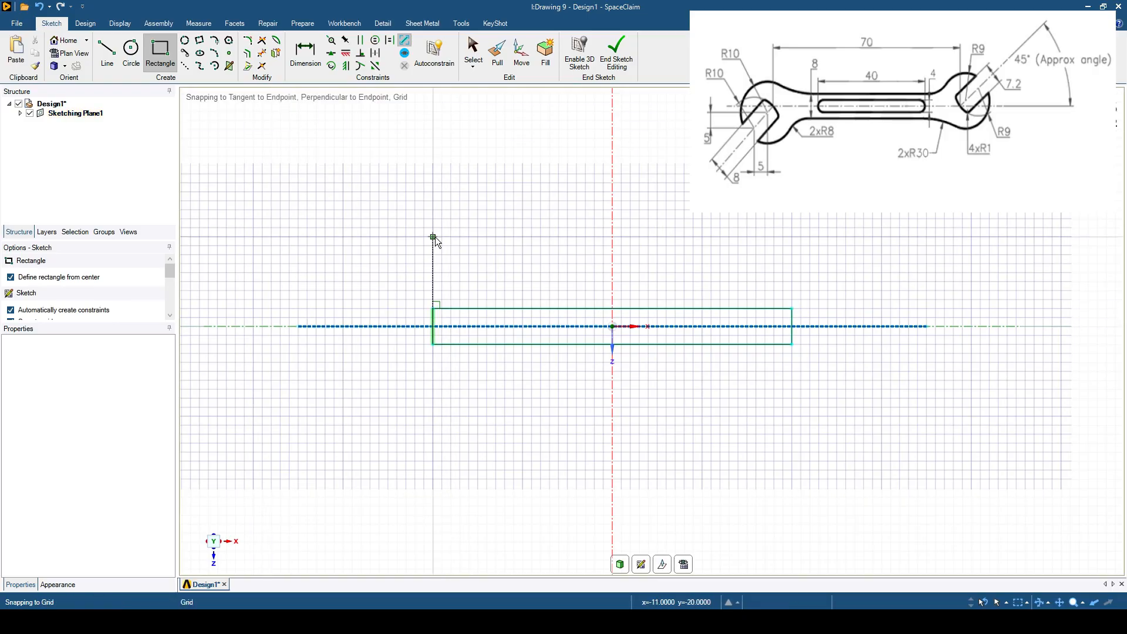
Step: Round both corners at the rectangle's left end with 2 mm radius sketch corners
left_click(249, 43)
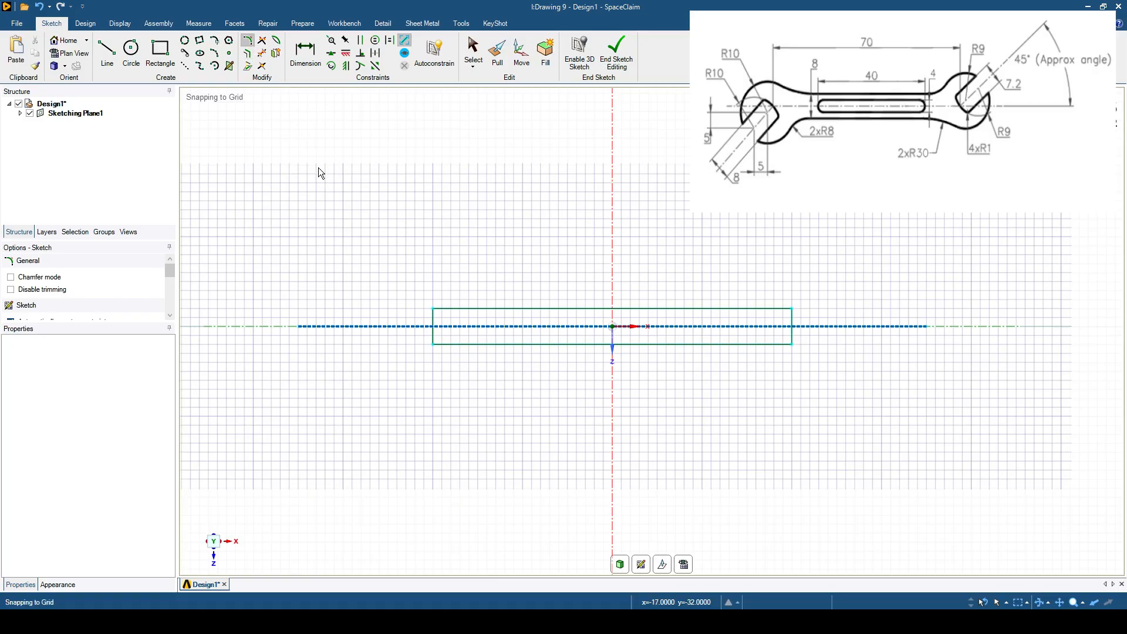
scroll(447, 343, "up", 3)
left_click(448, 283)
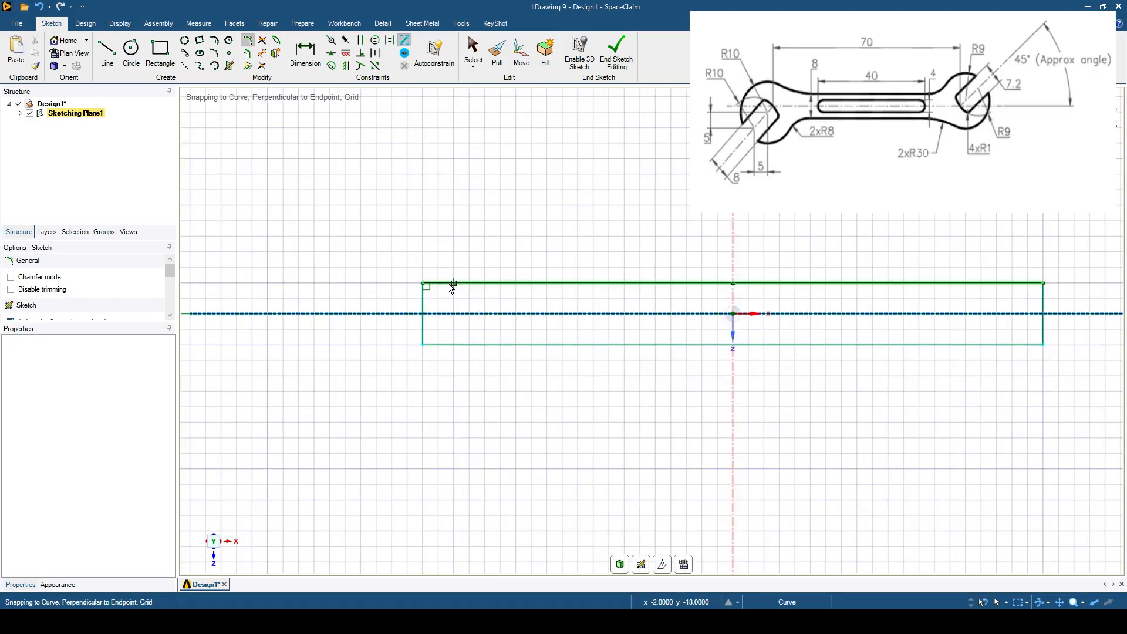
type("2")
key("Return")
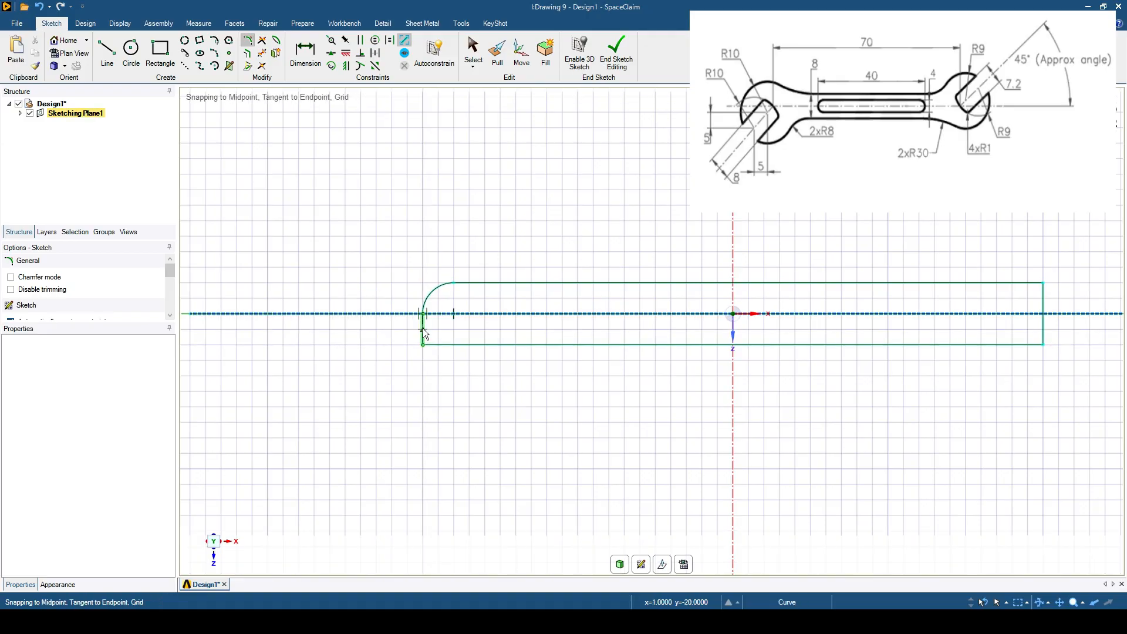
left_click(424, 330)
type("2")
key("Return")
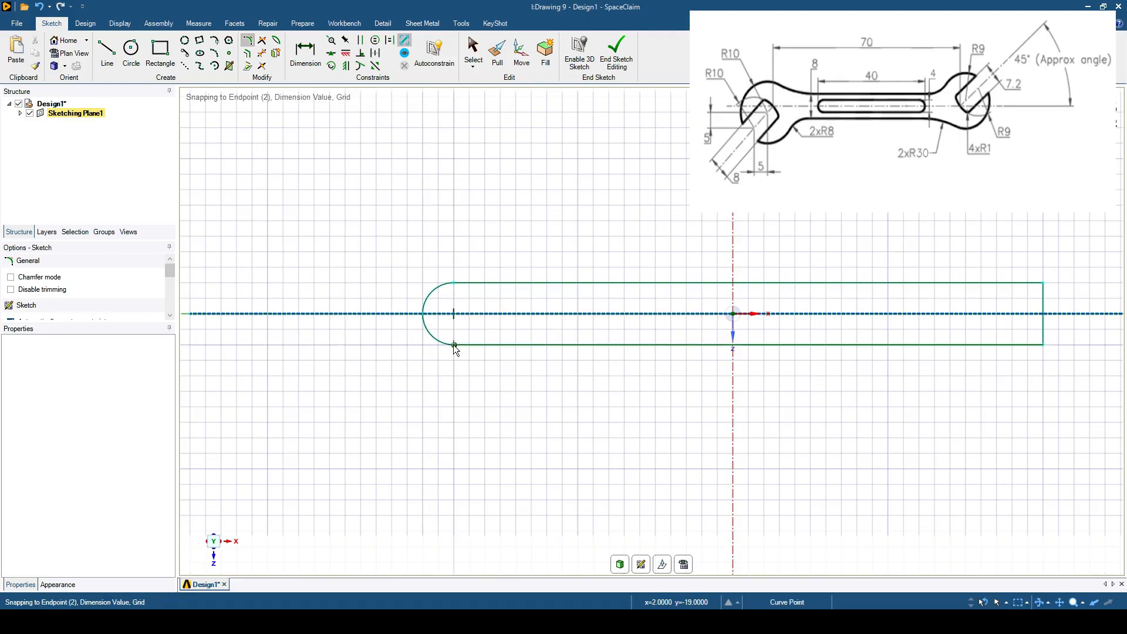
Step: Round both corners at the rectangle's right end with a 2 mm radius to complete the slot
left_click(1004, 284)
left_click(1044, 314)
left_click(1009, 343)
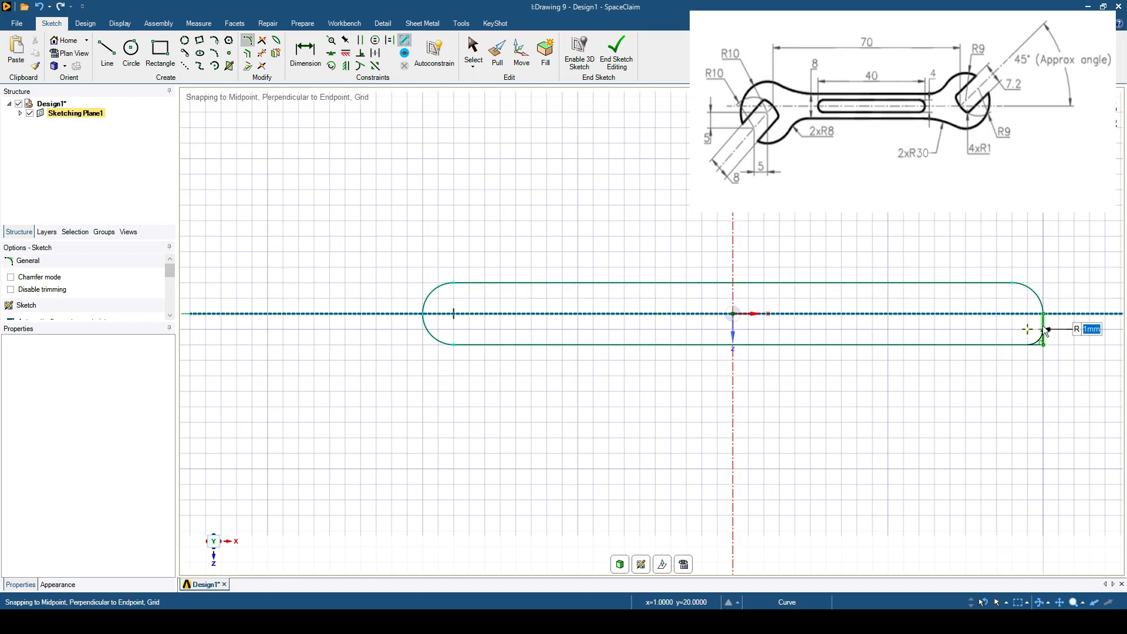
type("2")
key("Return")
Step: Draw a 45° construction line down-left from the centerline's left end and a horizontal one joining it to the slot's lower-left tangent point
scroll(800, 320, "down", 3)
scroll(800, 319, "down", 1)
mouse_move(802, 322)
middle_mouse_down("shift")
mouse_move(671, 331)
mouse_move(689, 347)
mouse_move(642, 369)
mouse_move(587, 365)
middle_mouse_up("shift")
scroll(671, 331, "up", 1)
scroll(643, 369, "down", 1)
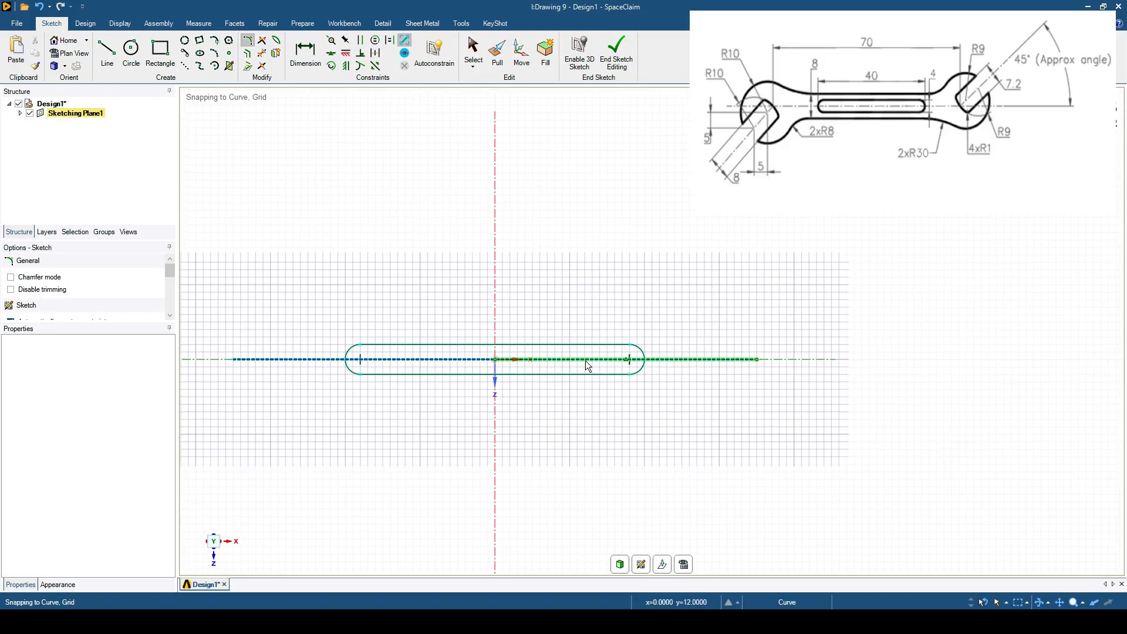
middle_click_drag(427, 339, 435, 293, "shift")
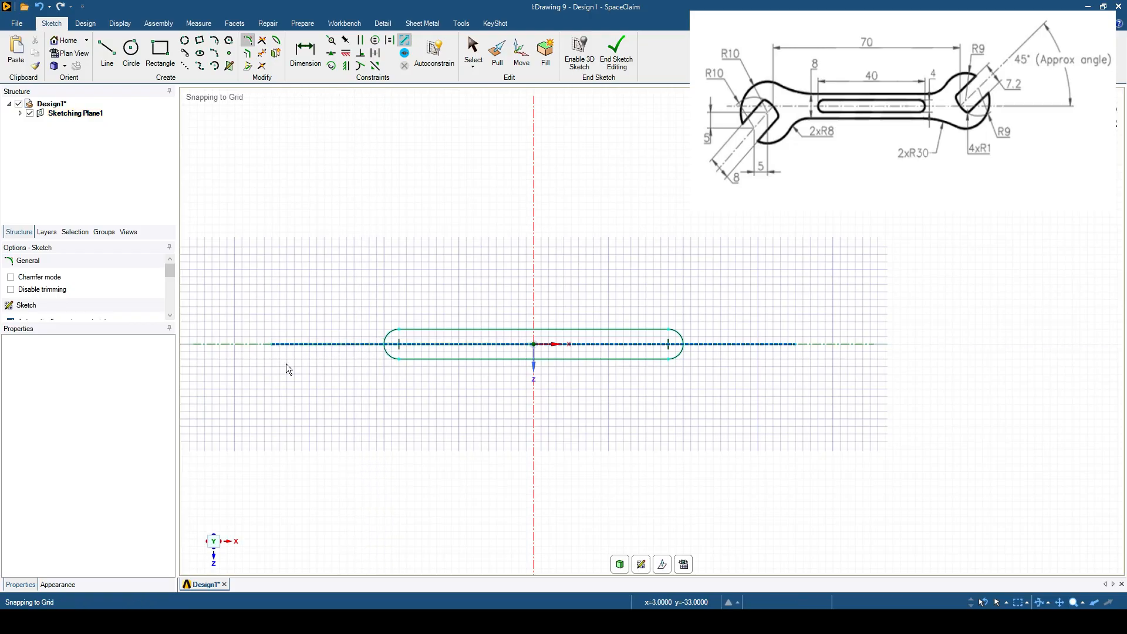
mouse_move(310, 383)
middle_mouse_down("shift")
mouse_move(393, 373)
mouse_move(365, 387)
middle_mouse_up("shift")
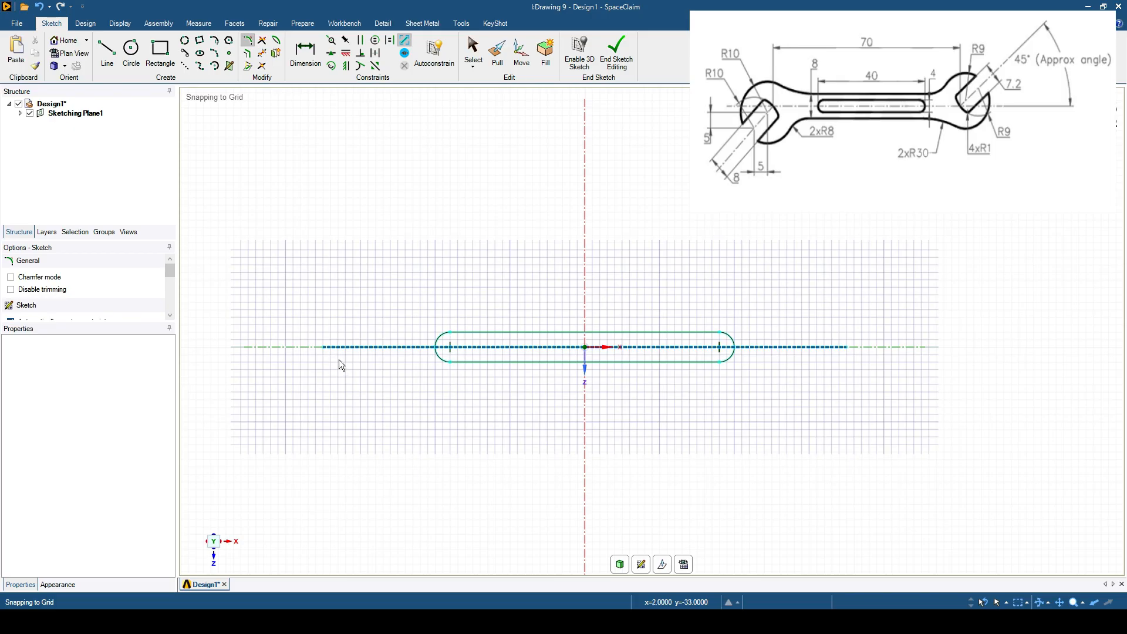
left_click(185, 65)
left_click(322, 347)
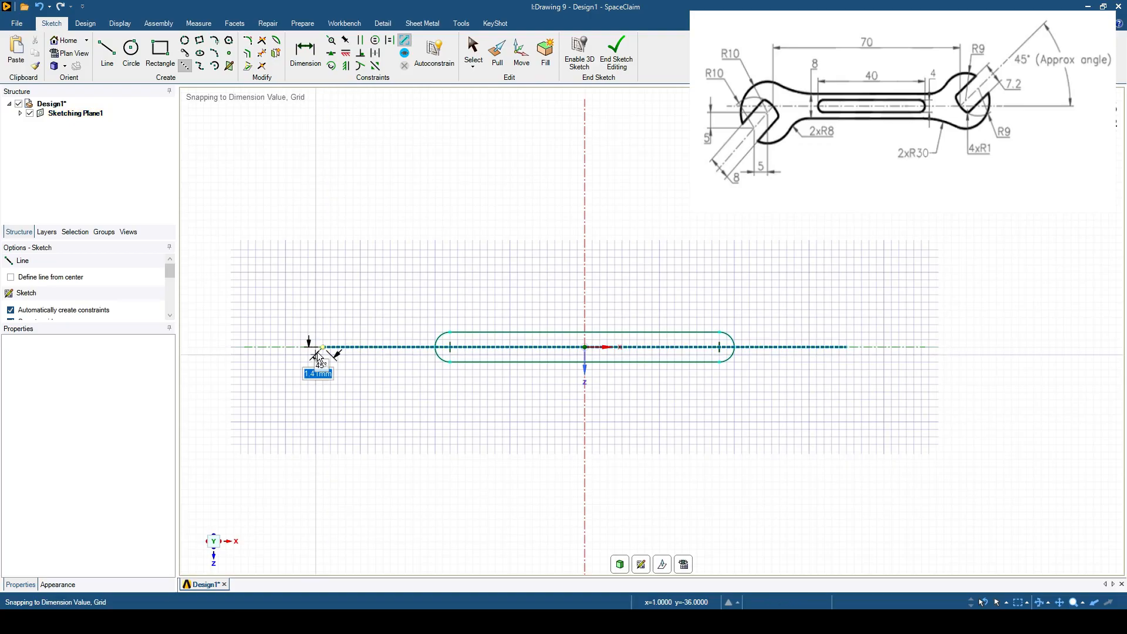
left_click(270, 400)
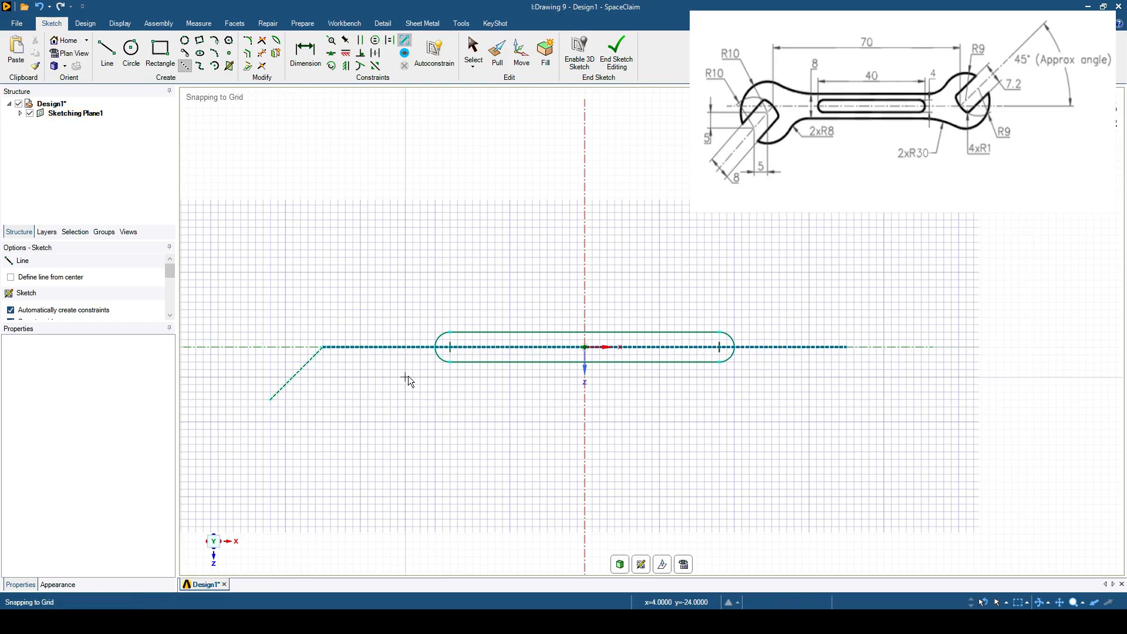
left_click(450, 363)
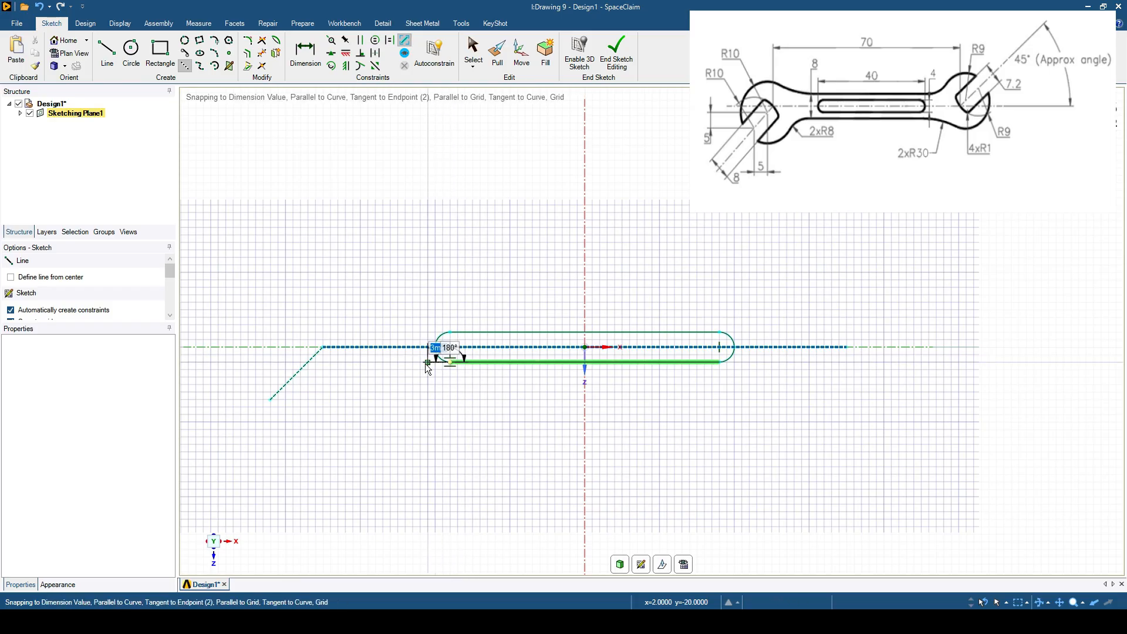
left_click(309, 362)
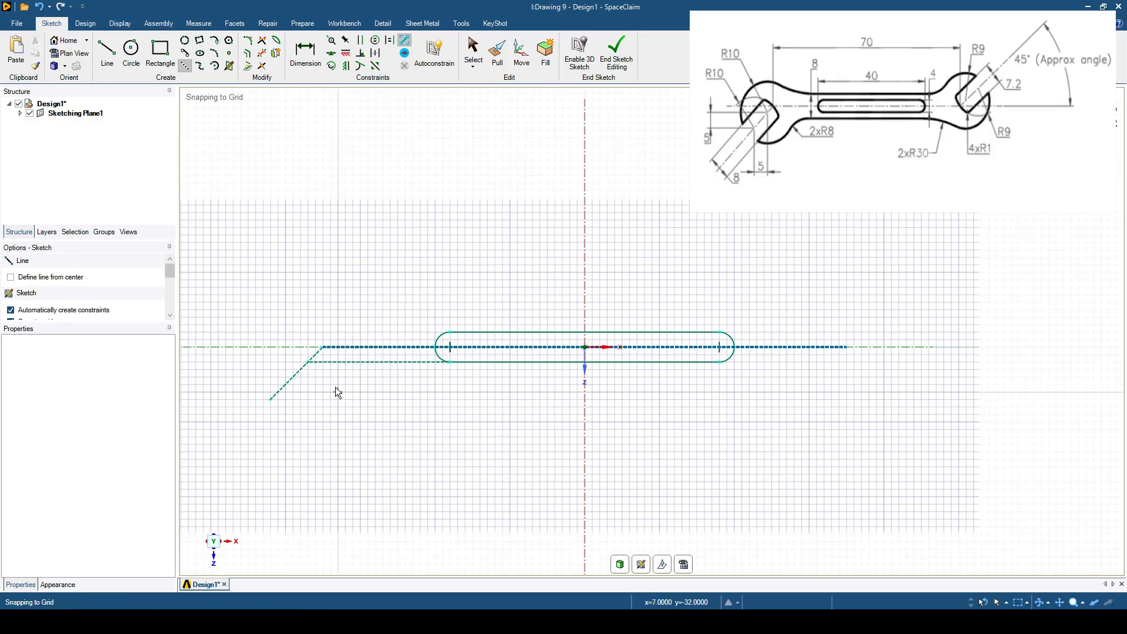
Step: Draw a 20 mm diameter circle centered where the horizontal construction line meets the 45° construction line
left_click(135, 52)
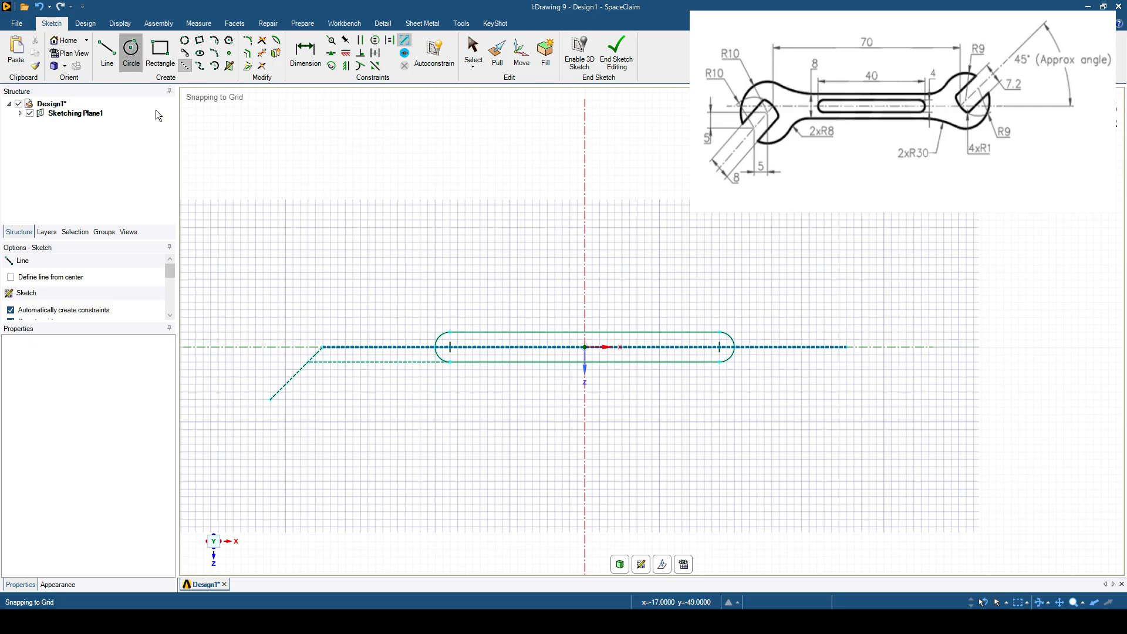
left_click(309, 363)
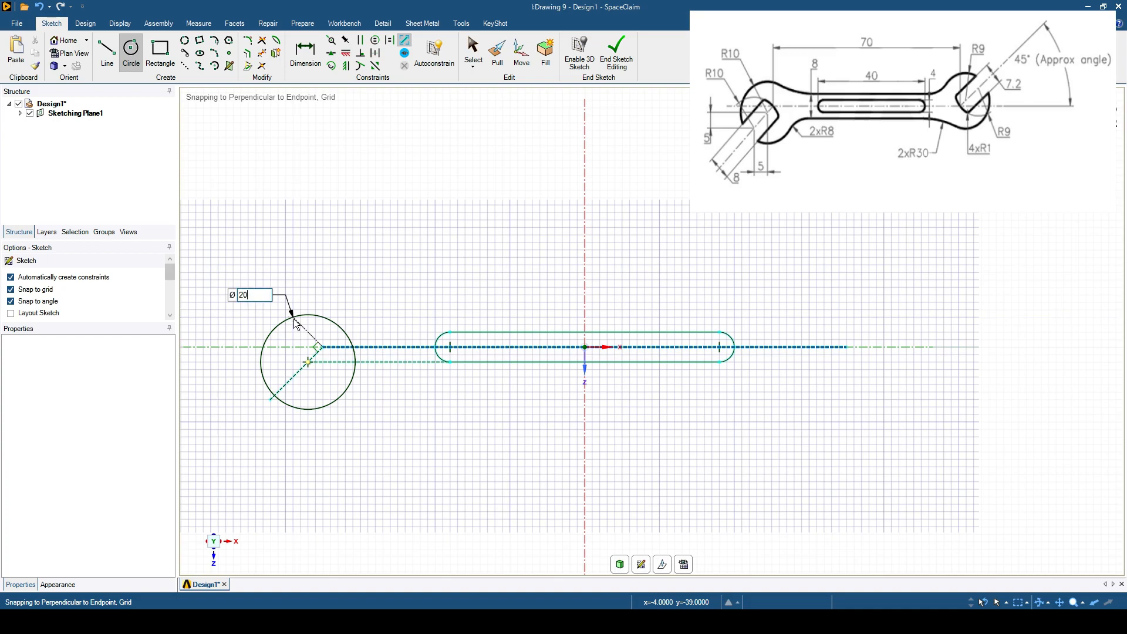
type("20")
key("Return")
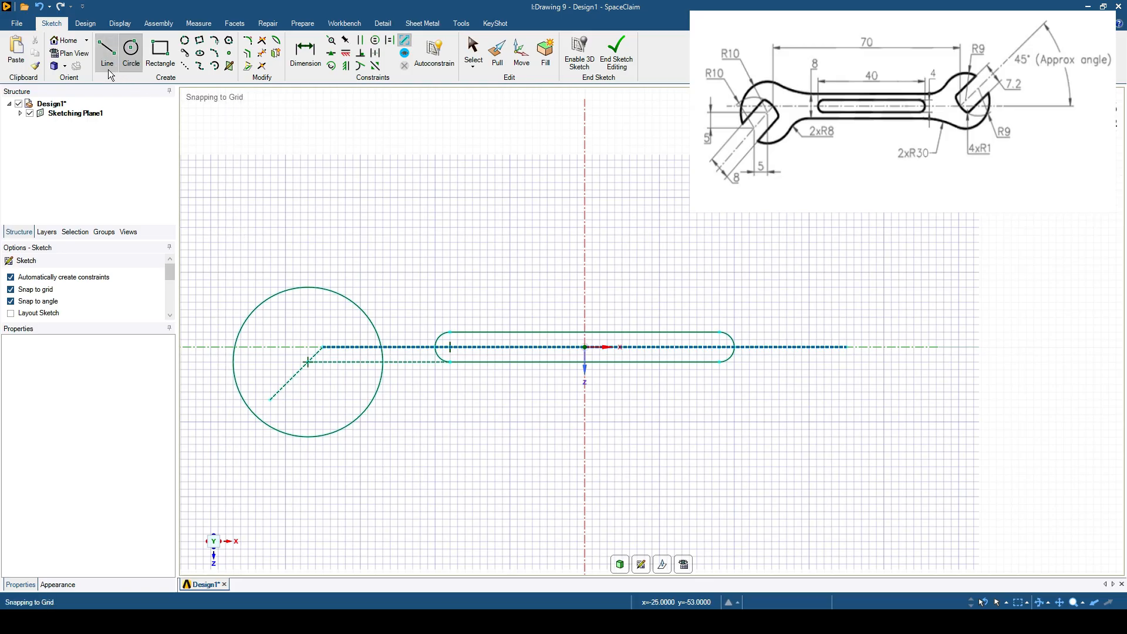
Step: Draw a second 20 mm diameter circle in the empty area below the first circle
left_click(135, 52)
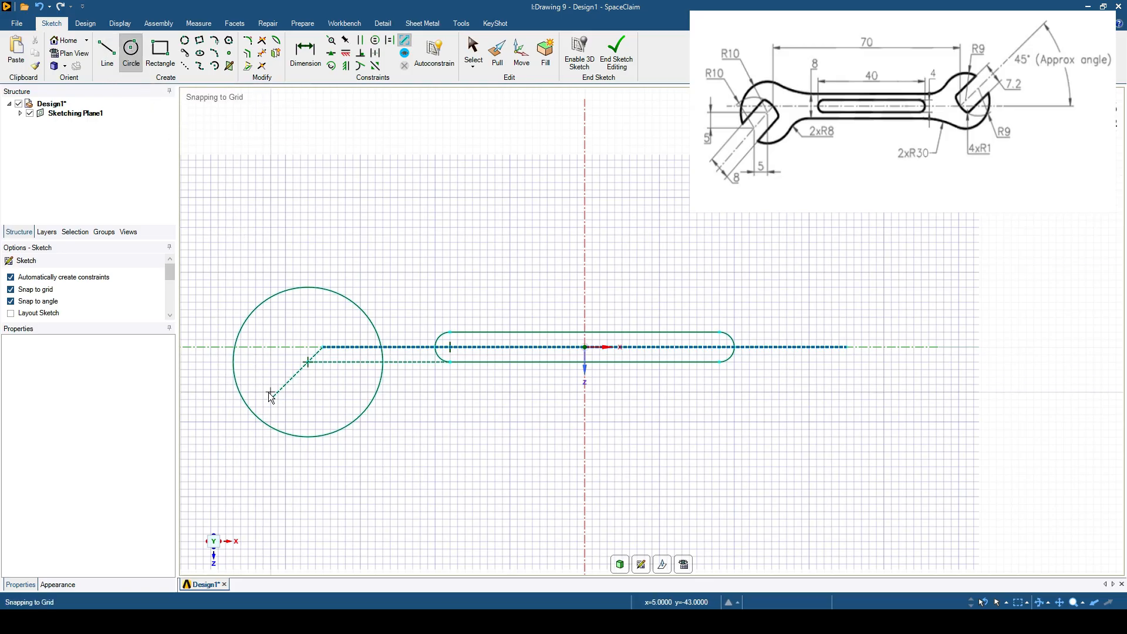
middle_click_drag(387, 474, 461, 432, "shift")
left_click(440, 465)
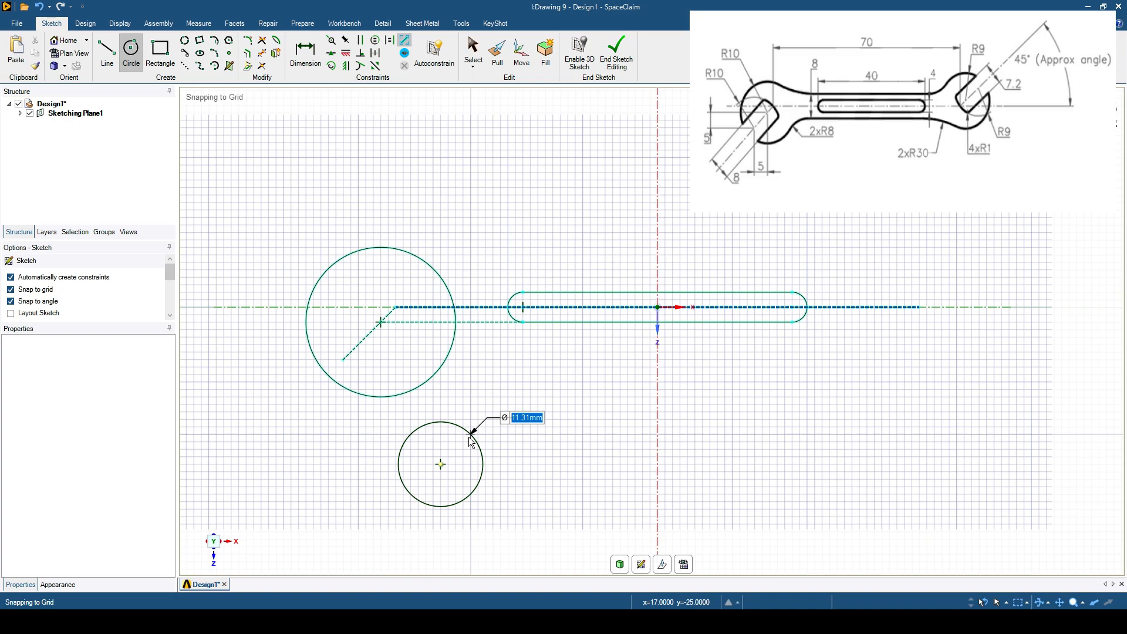
type("20")
key("Return")
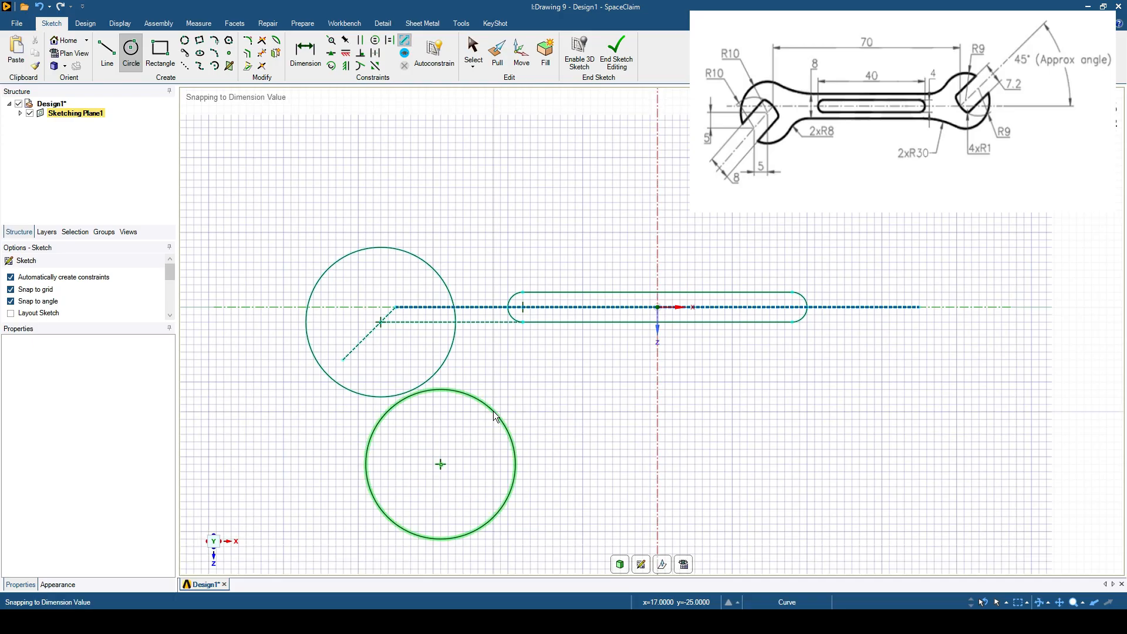
Step: Move the second 20 mm circle horizontally so its center lies 5 mm to the left of the first circle's center
left_click(85, 24)
left_click(244, 51)
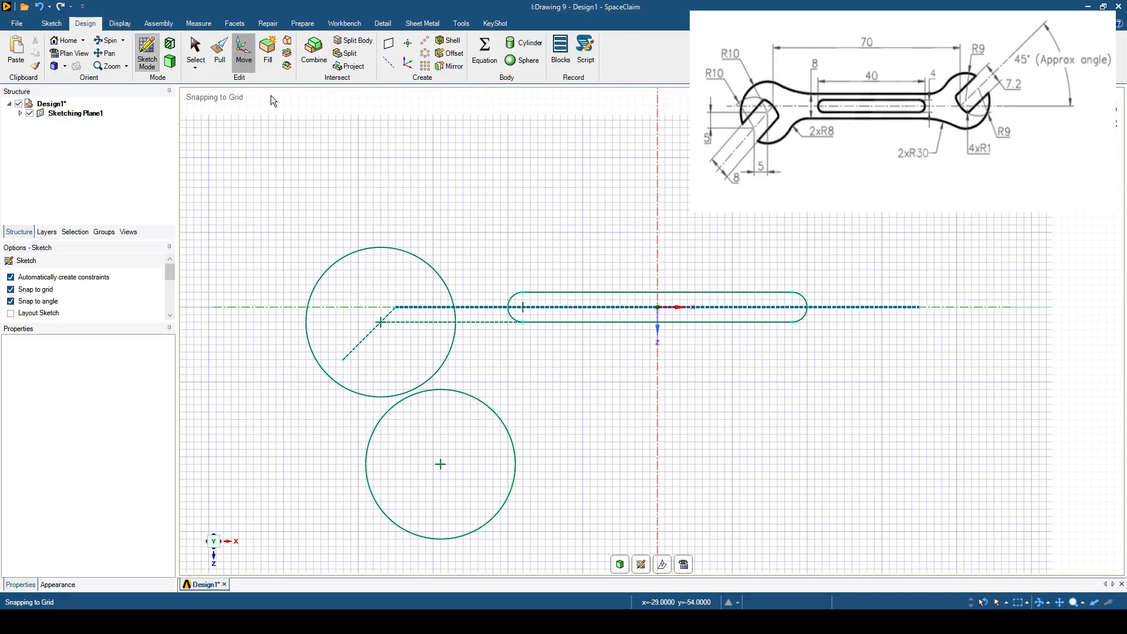
left_click(469, 392)
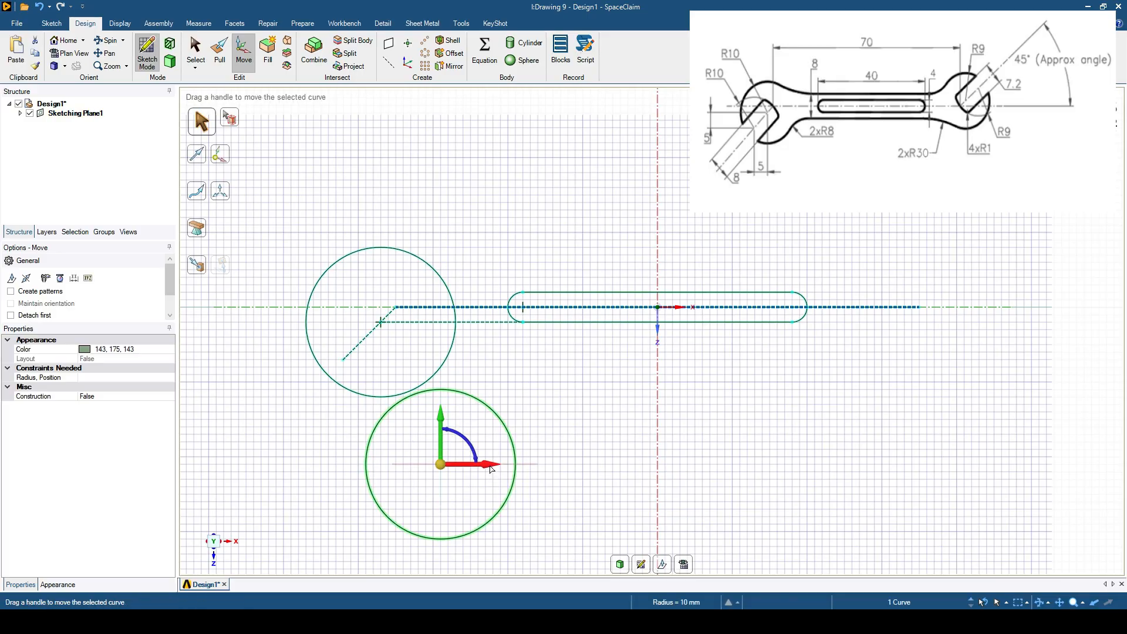
left_click_drag(438, 468, 330, 468)
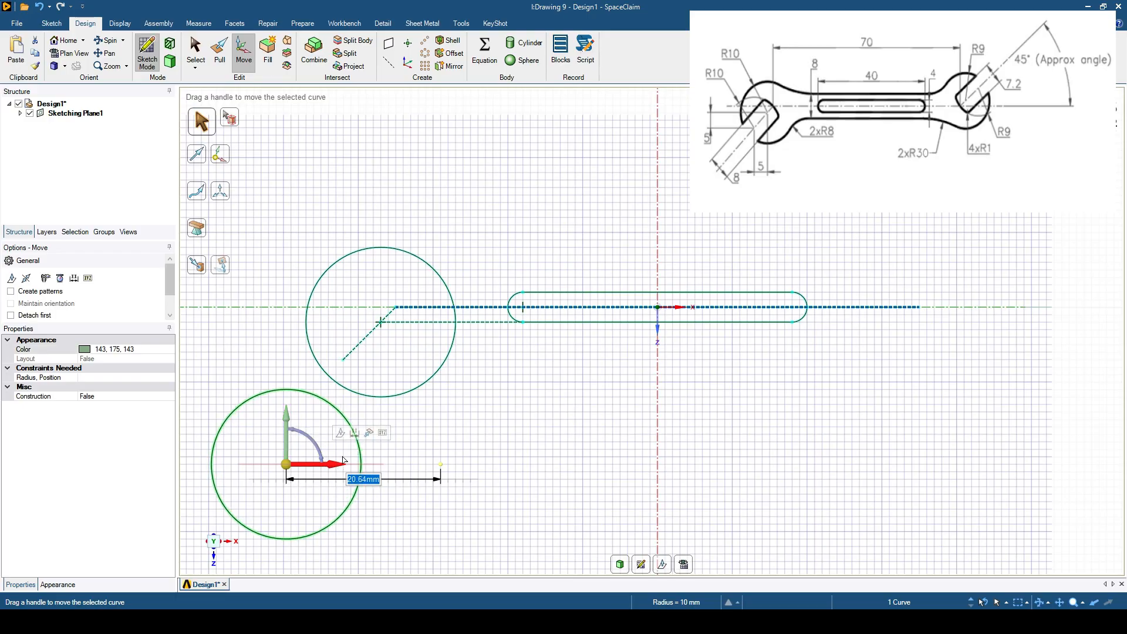
left_click(354, 433)
left_click(381, 322)
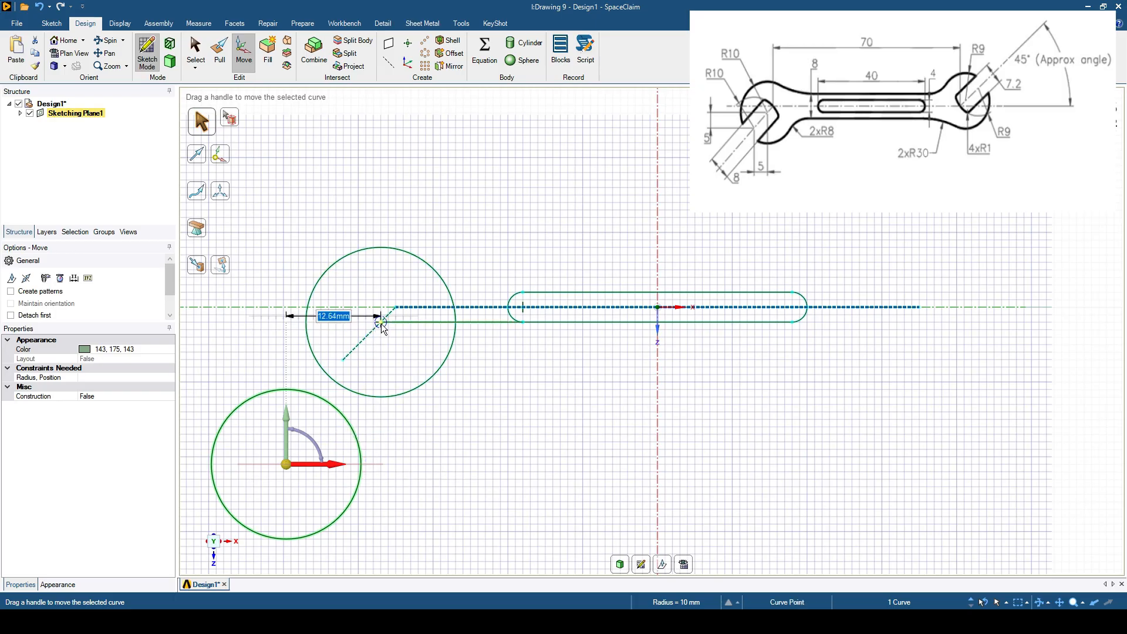
type("5")
key("Return")
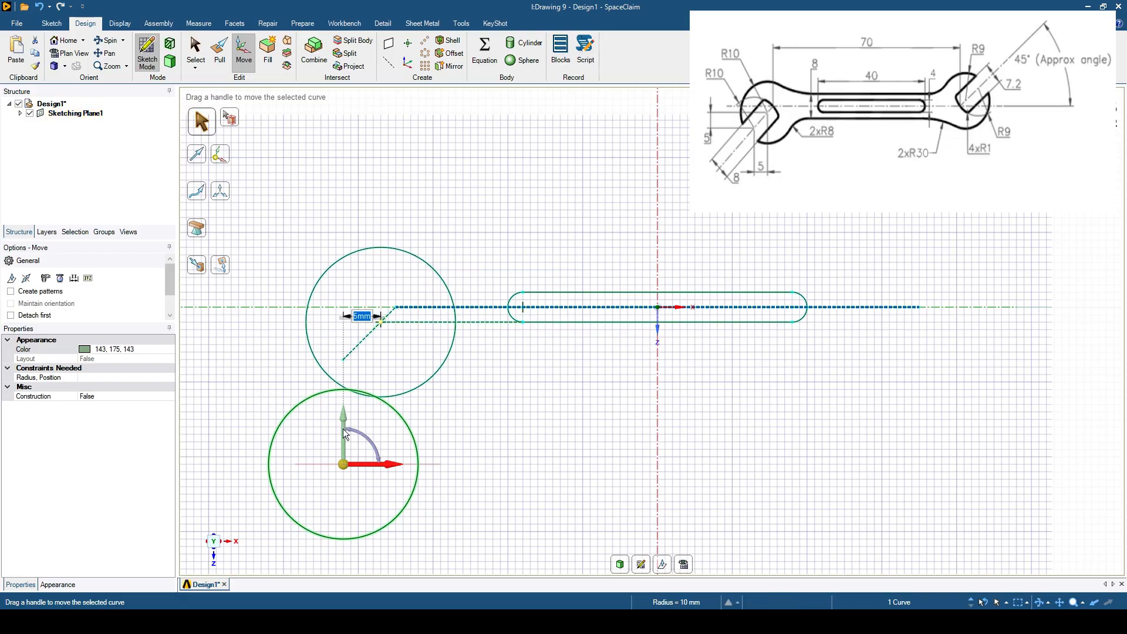
Step: Move the second circle vertically so its center lies 5 mm below the first circle's center
left_click(364, 385)
left_click(380, 322)
type("5mm")
key("Return")
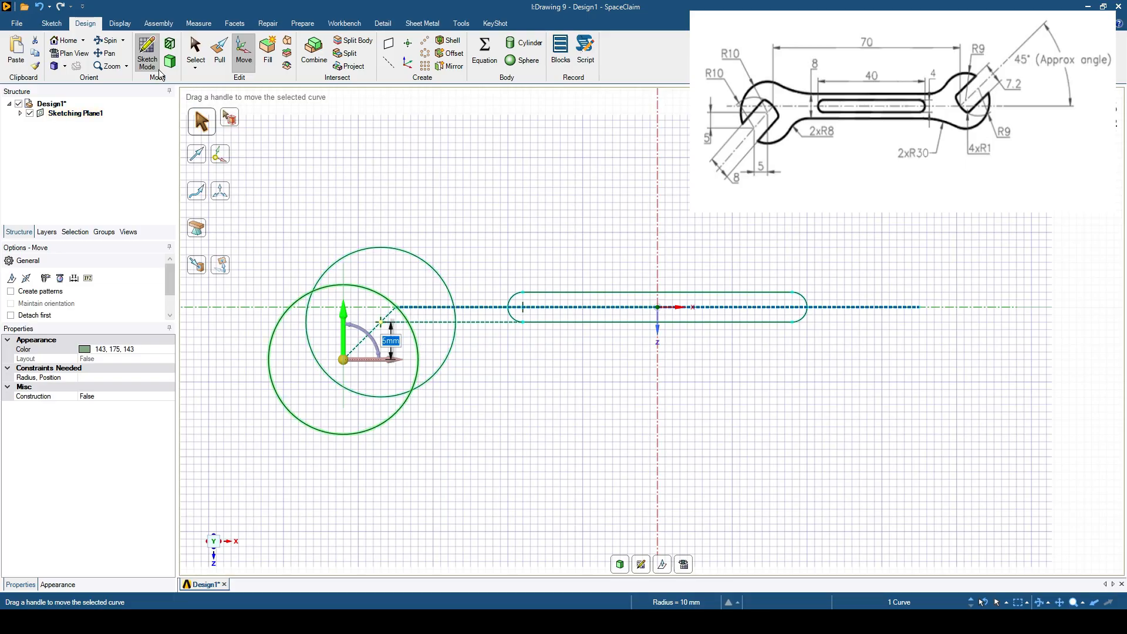
Step: Draw a rectangle from its center at the origin, 62 mm wide and 8 mm high, around the slot for the handle
left_click(52, 24)
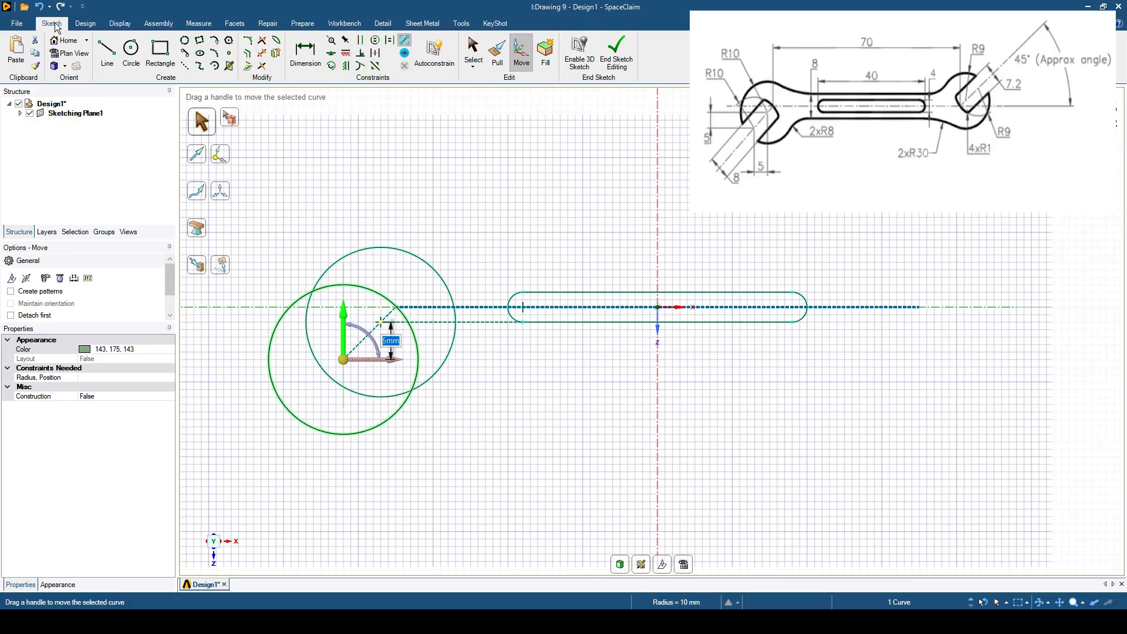
left_click(160, 51)
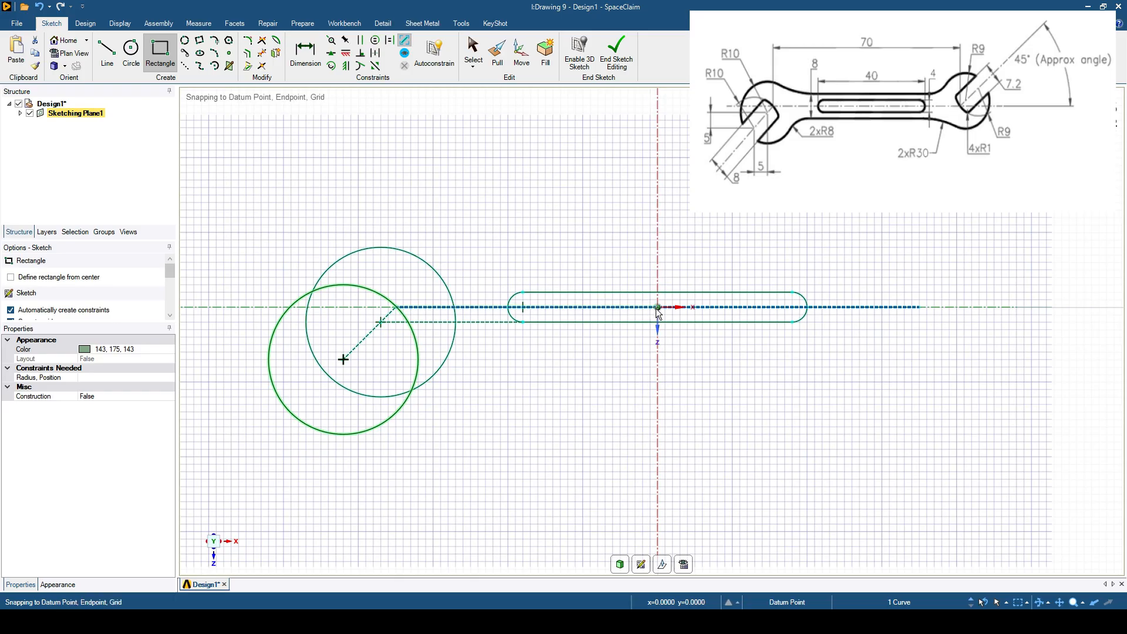
left_click(10, 276)
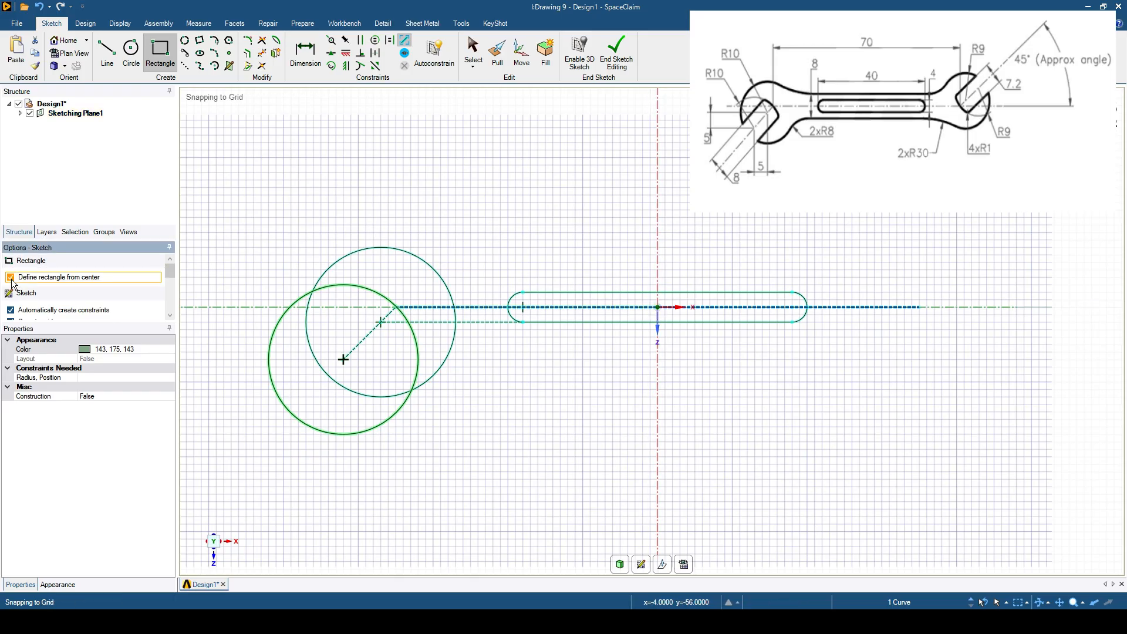
left_click(657, 306)
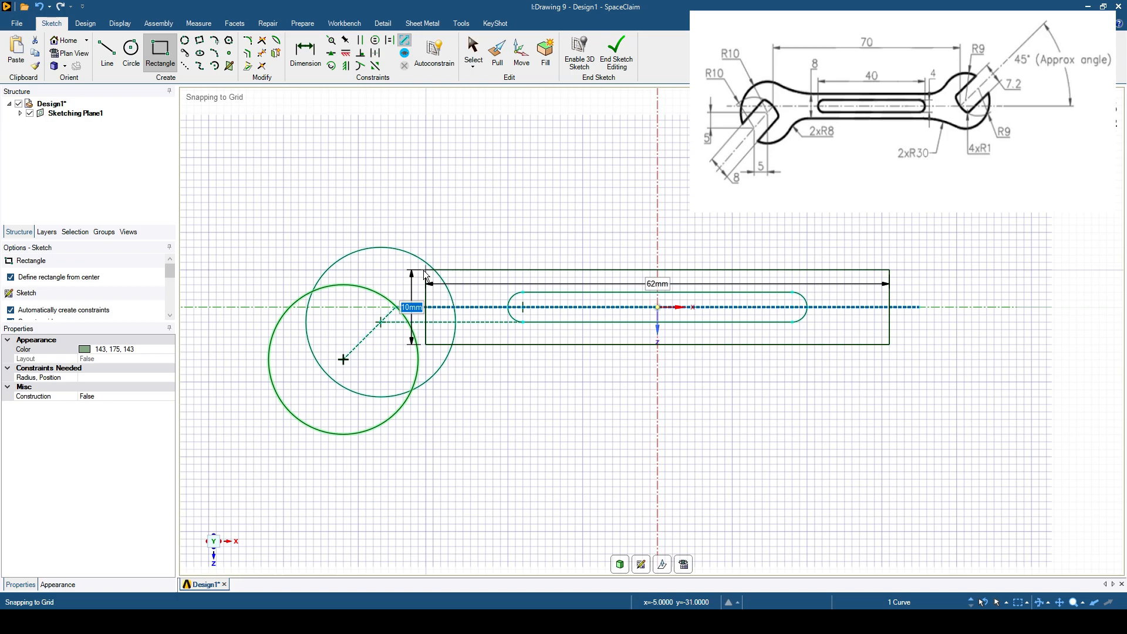
type("8")
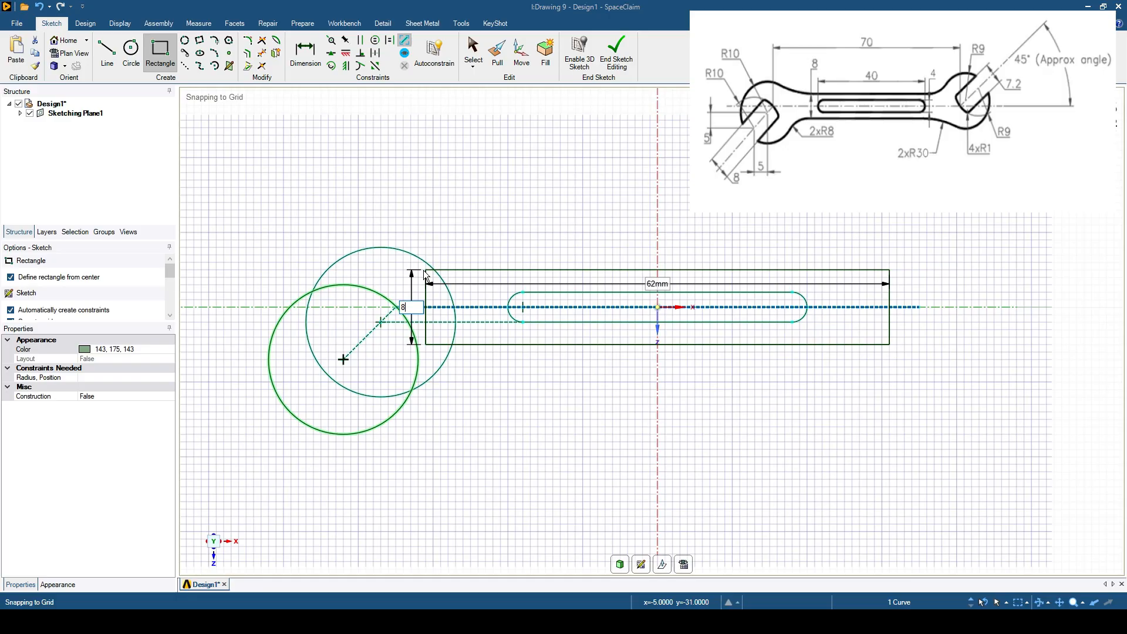
key("Tab")
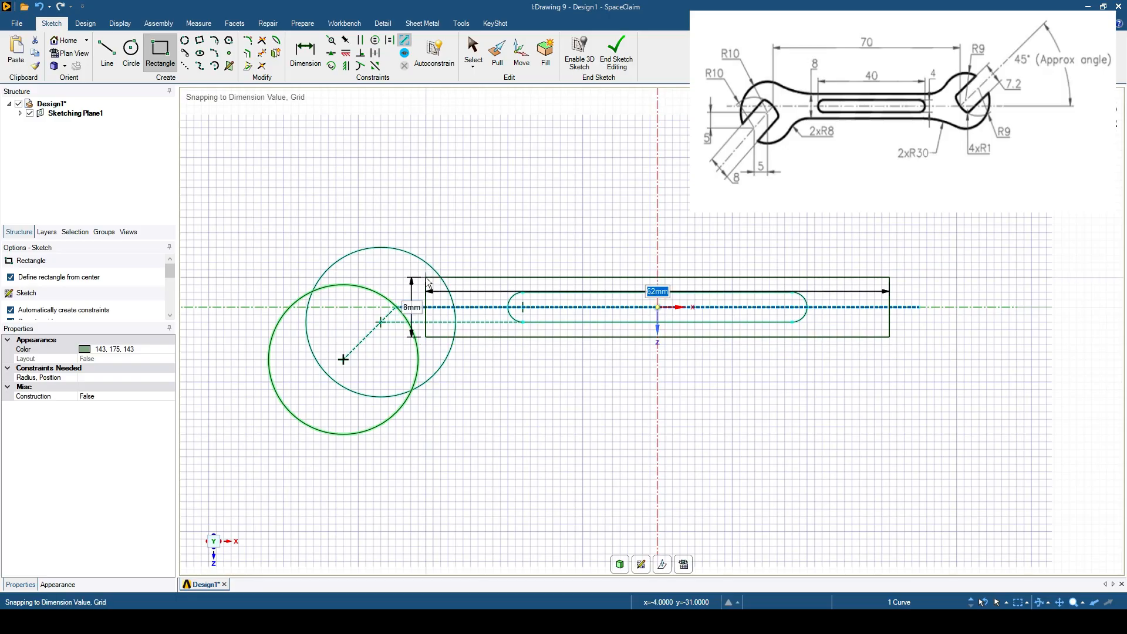
key("Return")
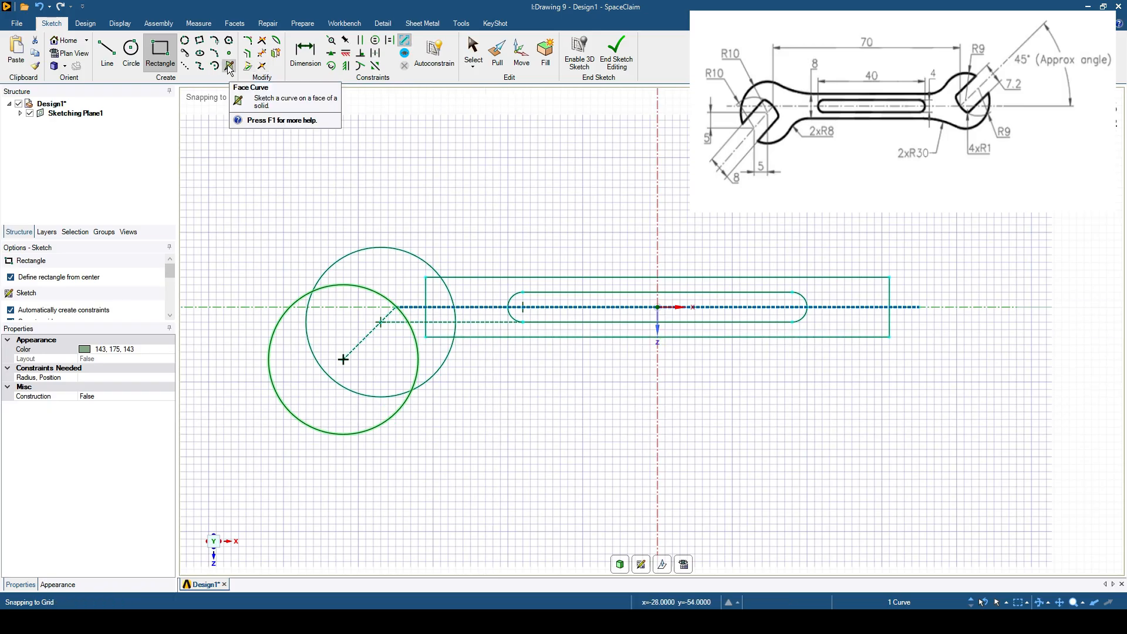
Step: Trim the handle rectangle's left end inside the first circle and the circle's arc between the two handle edges
left_click(262, 53)
left_click(429, 277)
left_click(425, 286)
left_click(428, 317)
left_click(426, 328)
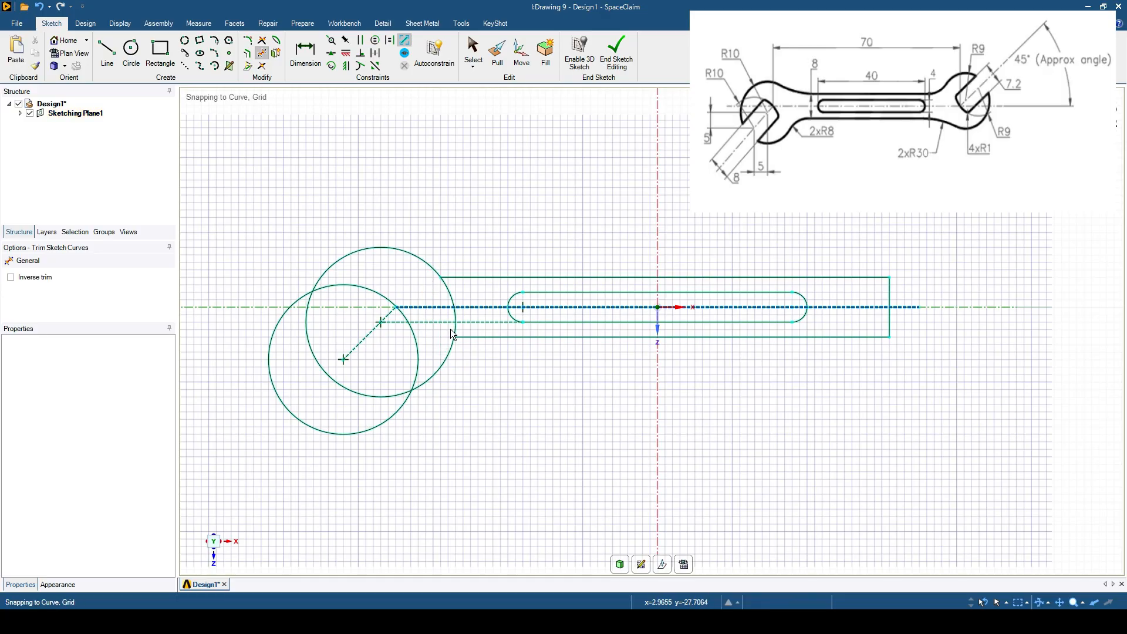
left_click(457, 327)
left_click(457, 314)
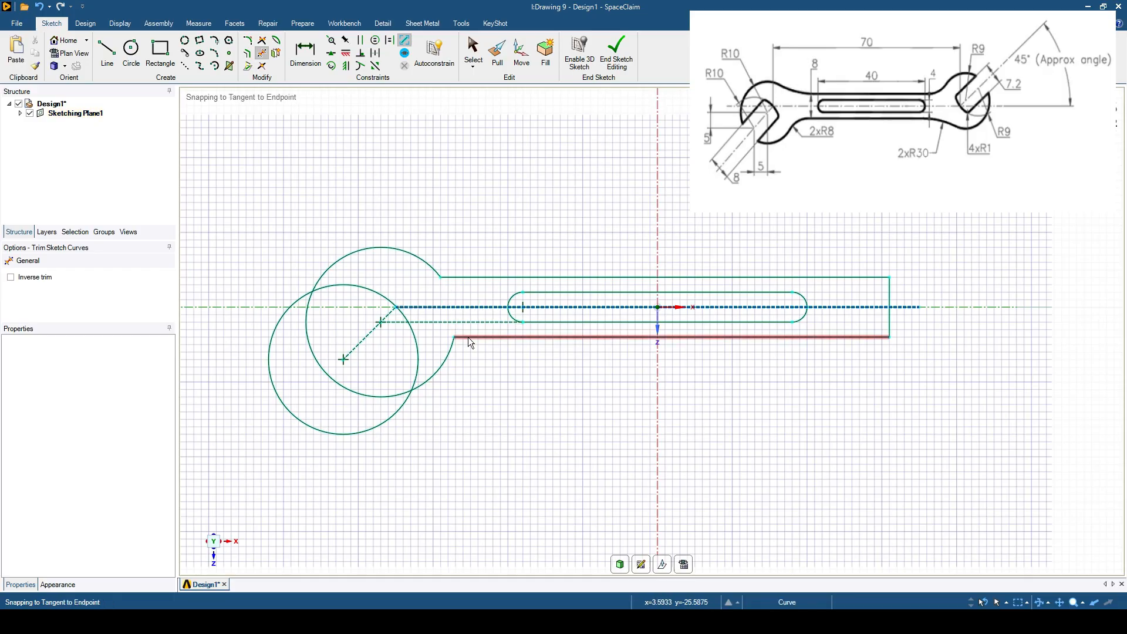
Step: Fillet the left head circle to the handle's edges, using a 30 mm radius on the upper side and 8 mm on the lower
left_click(250, 43)
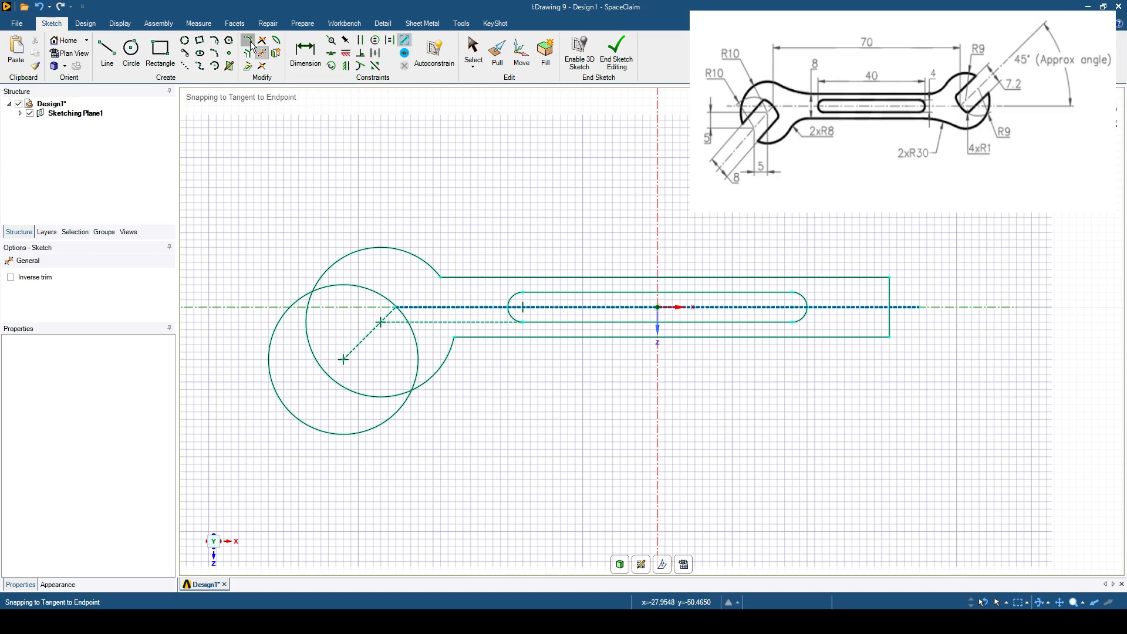
left_click(421, 259)
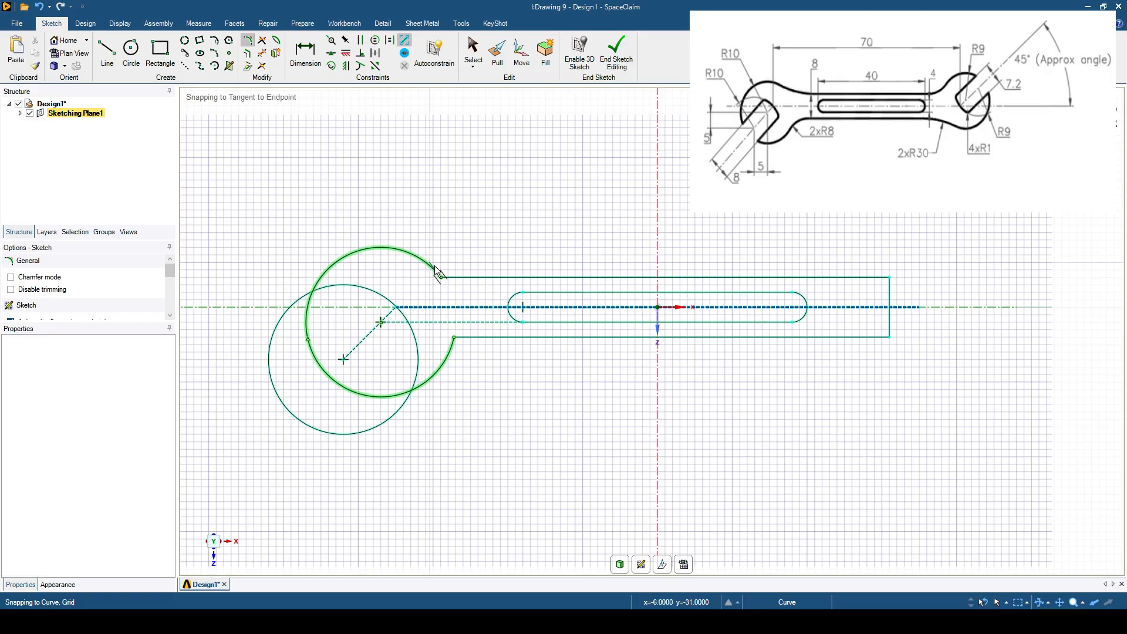
left_click(476, 277)
left_click(450, 357)
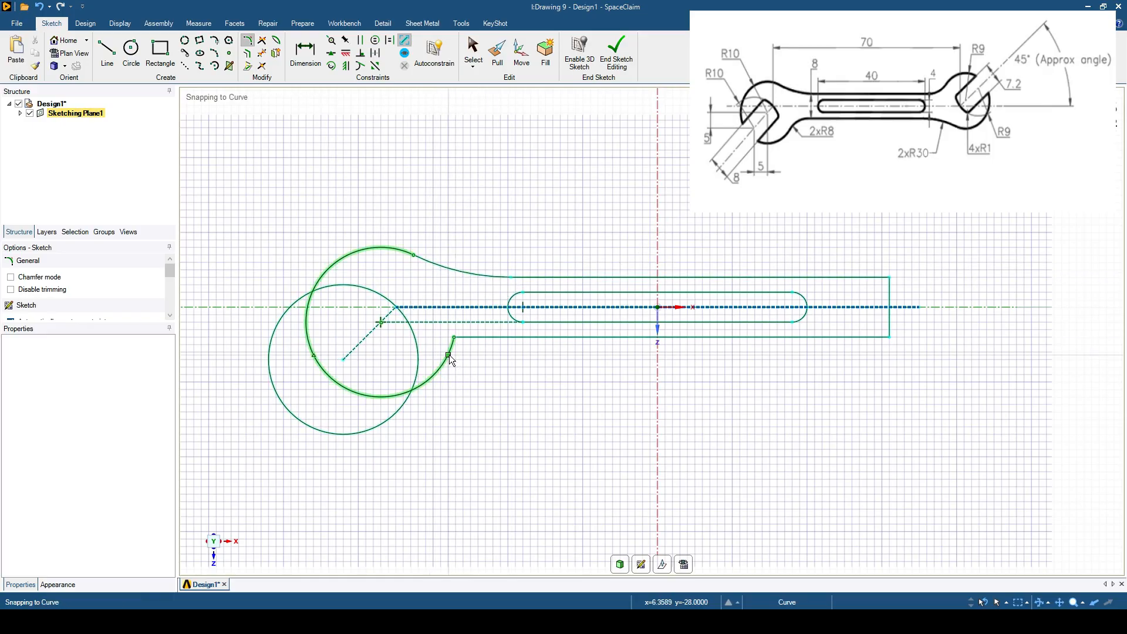
left_click(487, 338)
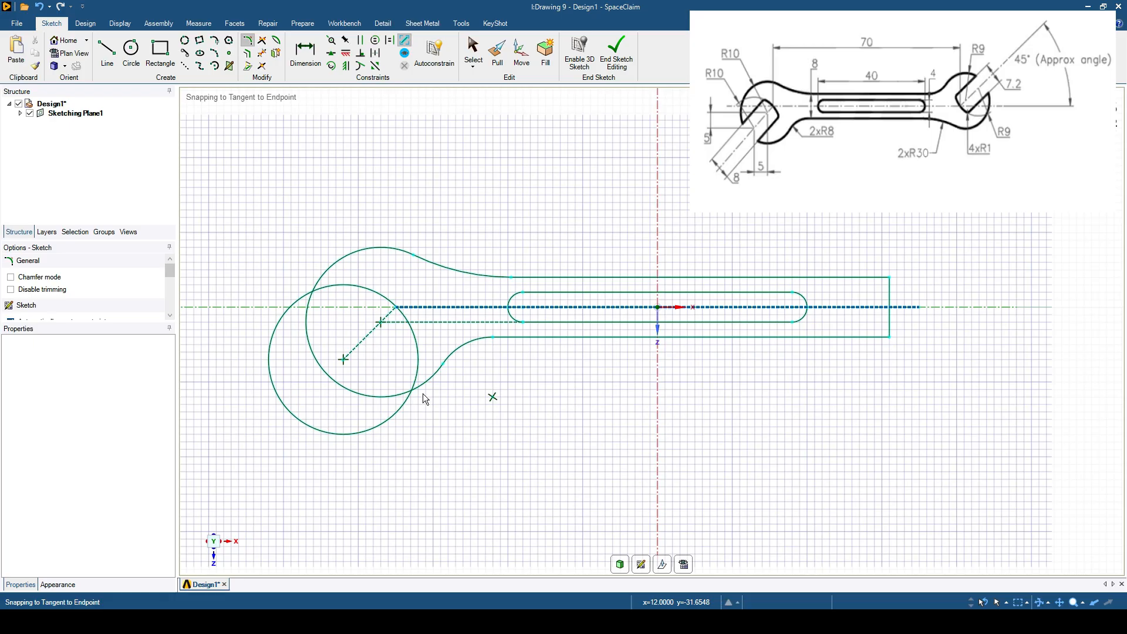
Step: Draw two 4 mm construction lines from the first circle's center, one to each side, perpendicular to the 45° construction line
left_click(185, 66)
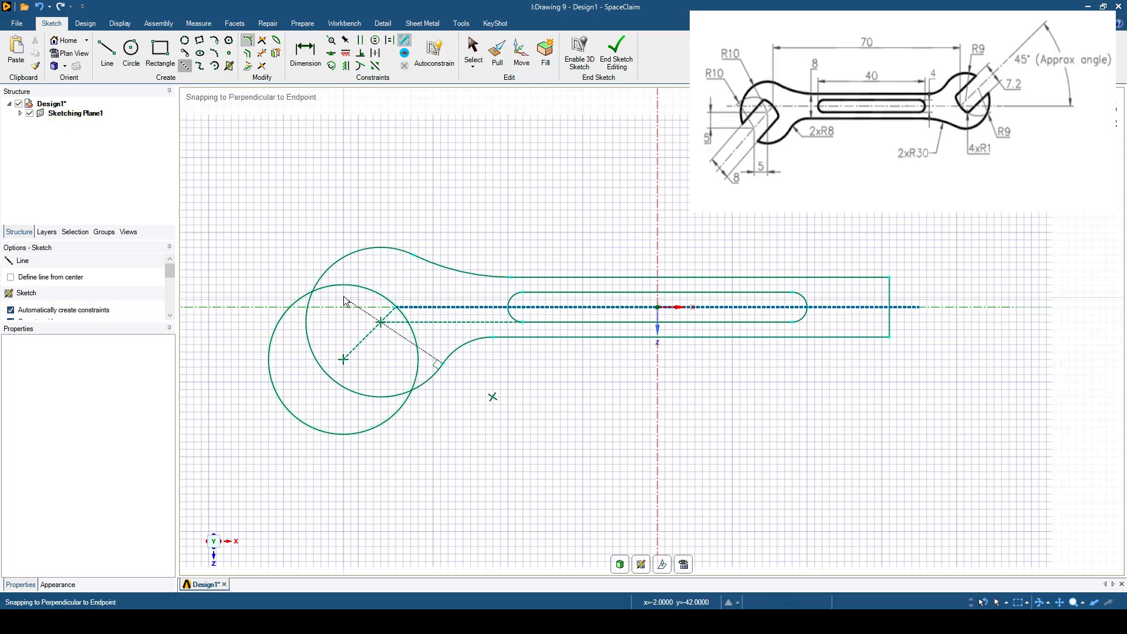
left_click(381, 322)
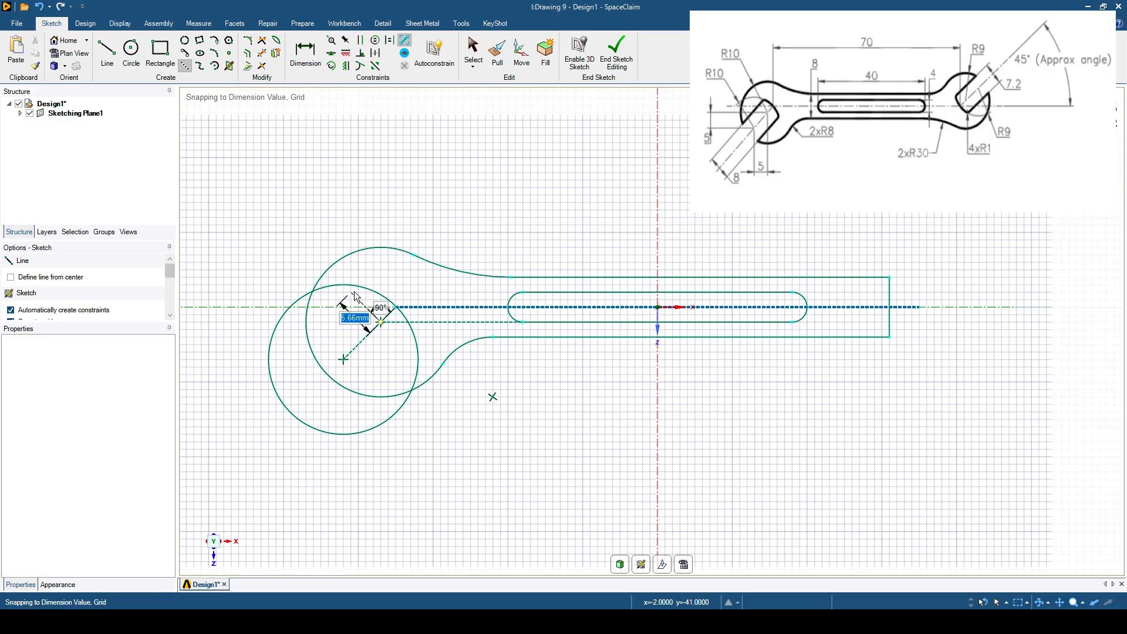
left_click(358, 300)
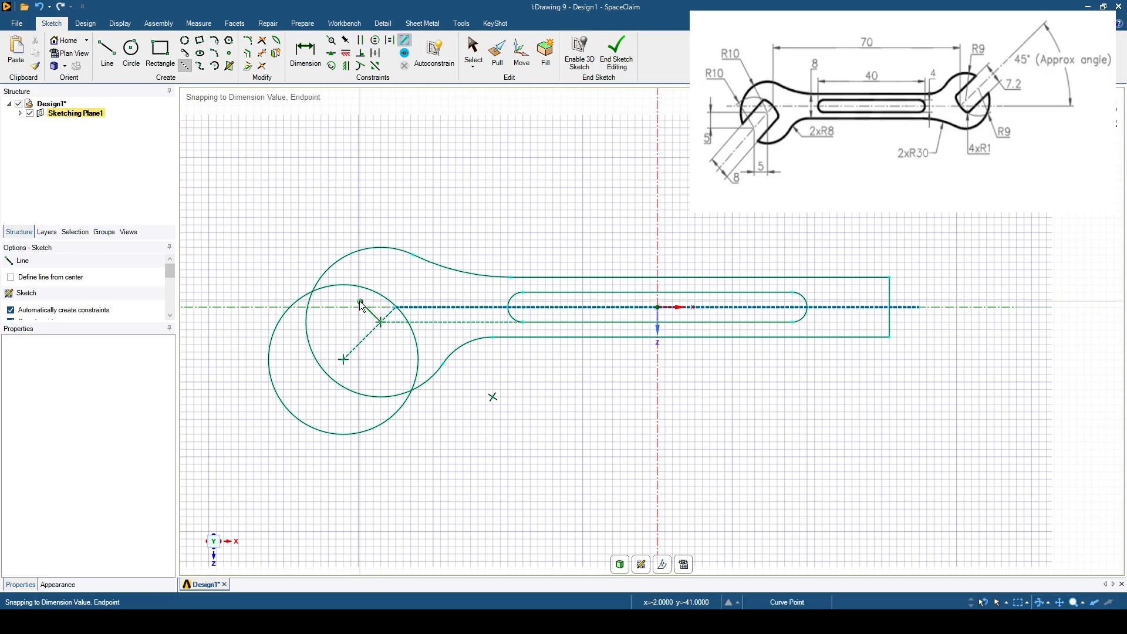
left_click(381, 323)
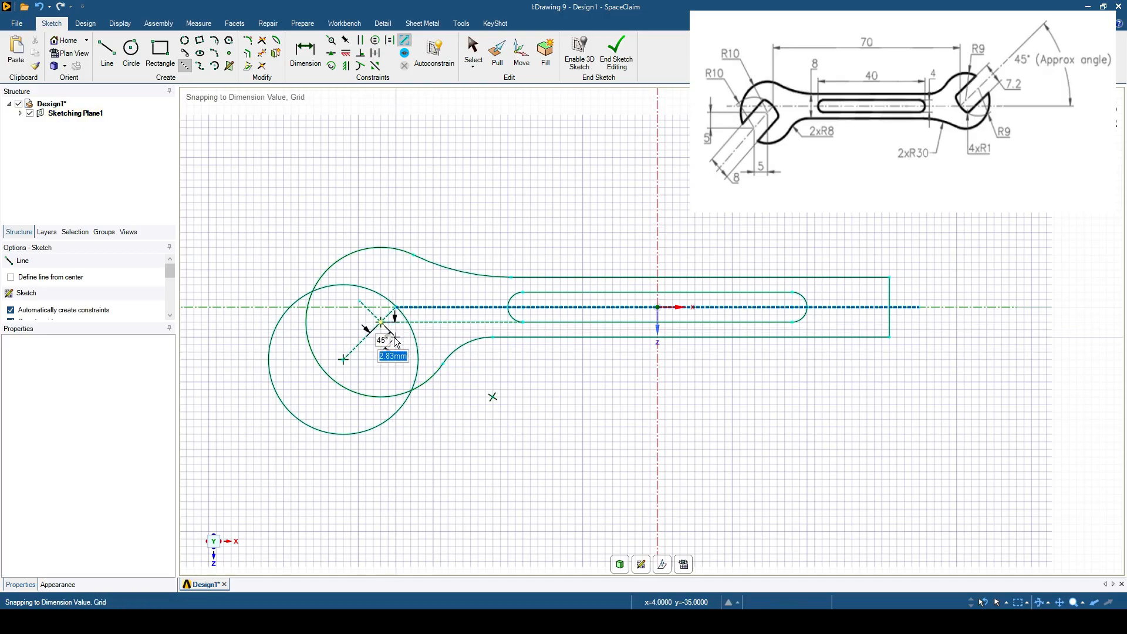
type("4")
key("Return")
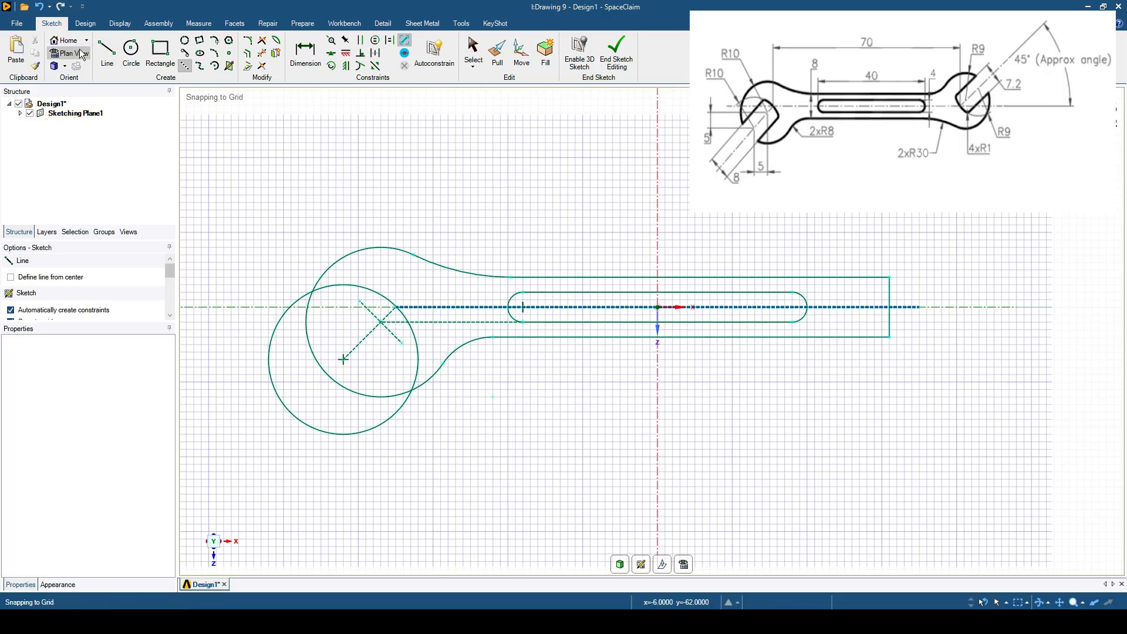
Step: Draw a line from the perpendicular construction line's upper-left end, down-left at 45° until just past the second circle
left_click(107, 51)
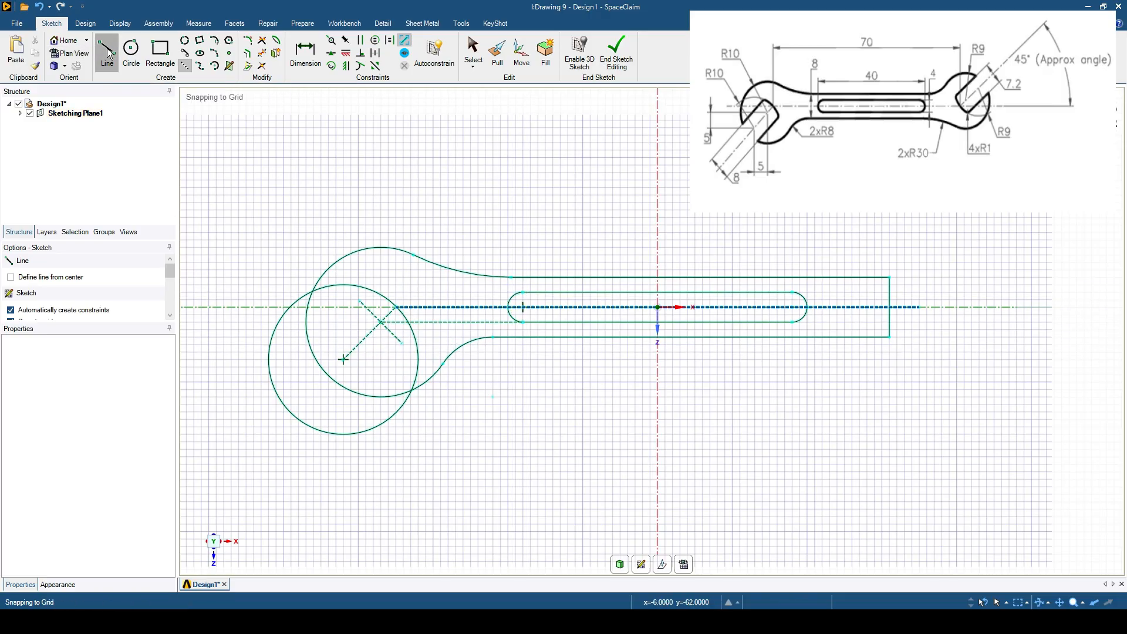
left_click(360, 301)
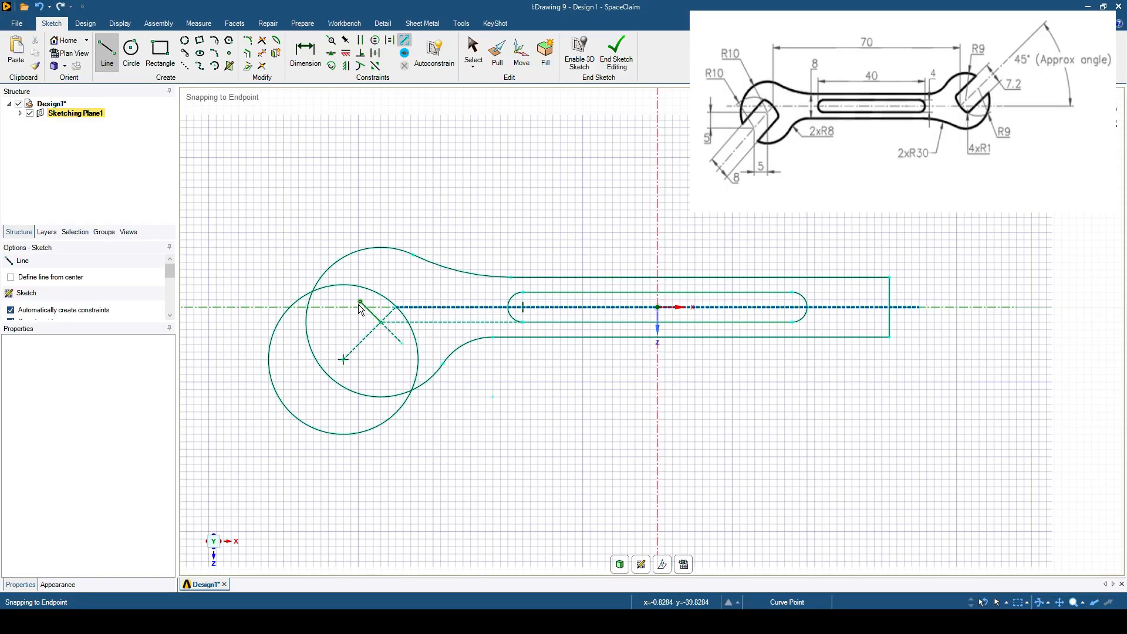
left_click(266, 396)
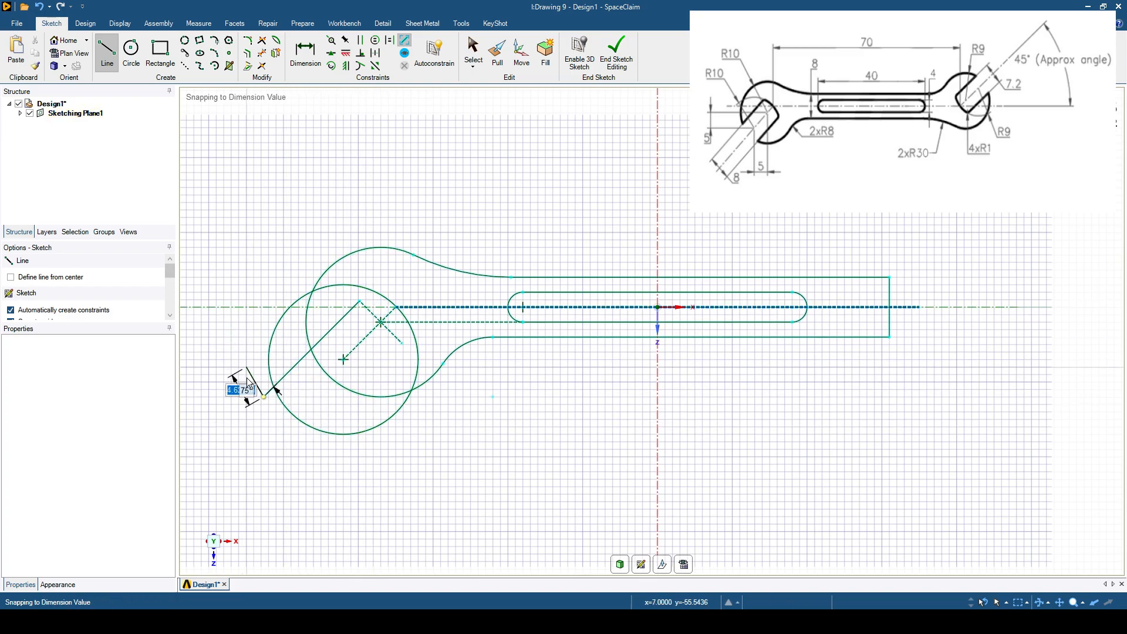
left_click(92, 22)
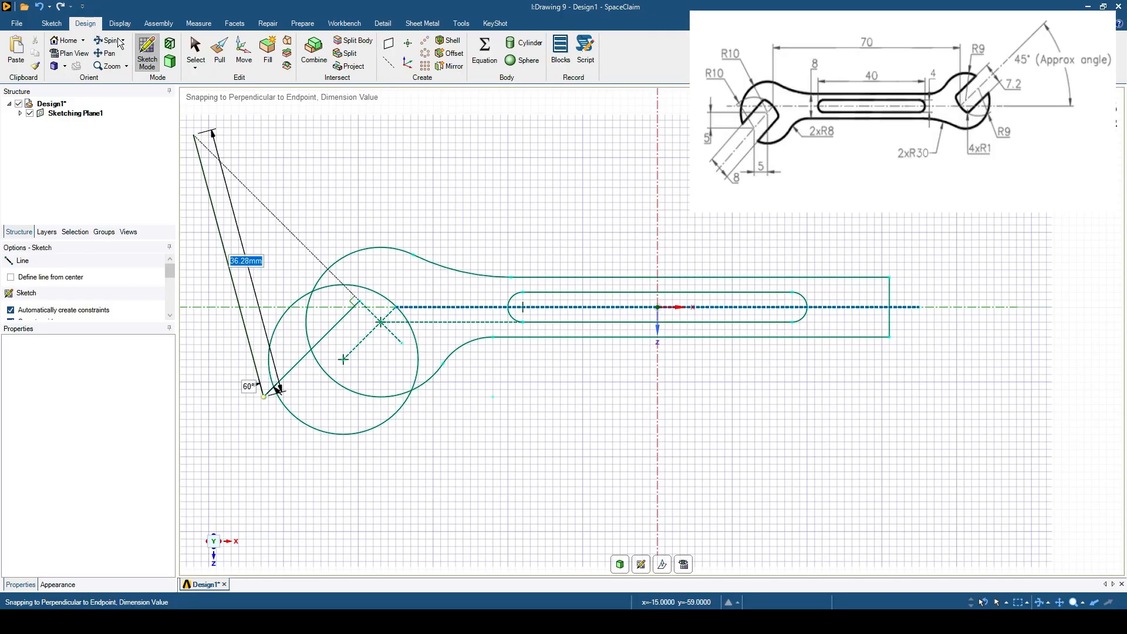
key("Escape")
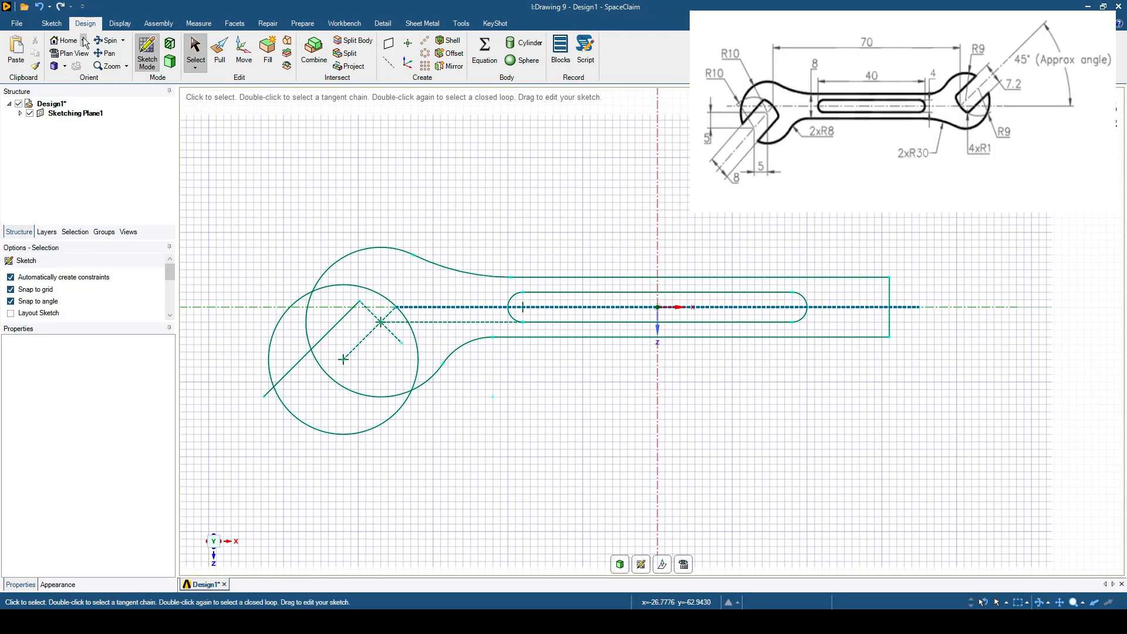
Step: Extend the upper jaw line with a segment about 4 mm long, up-right at 45° from the perpendicular construction line's upper end
left_click(51, 23)
left_click(107, 53)
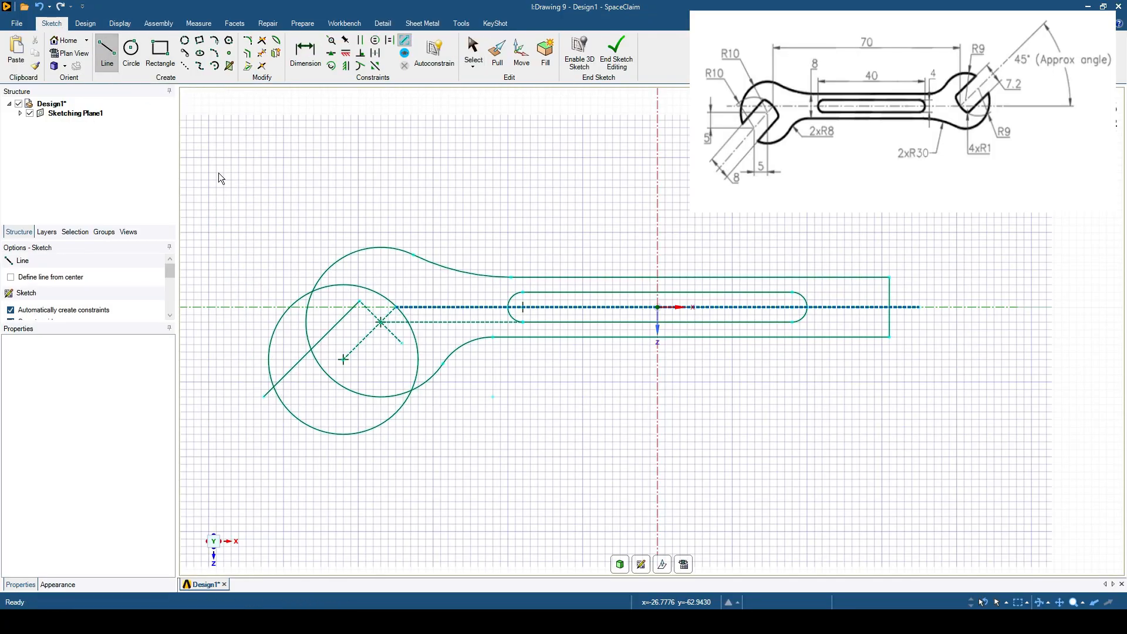
left_click(360, 302)
left_click(382, 281)
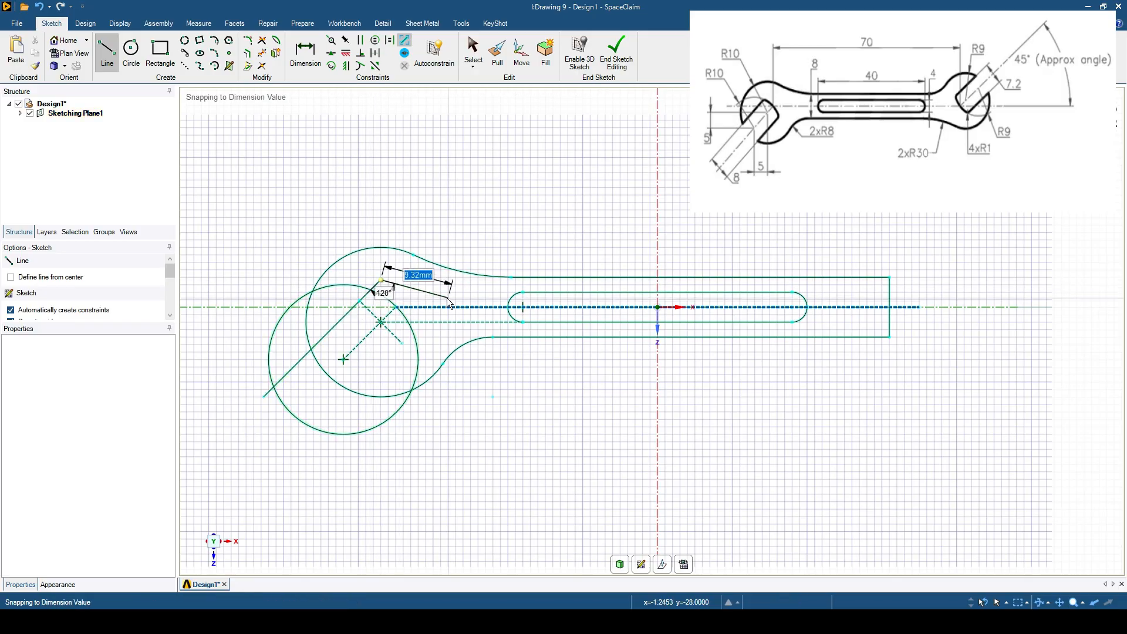
key("Escape")
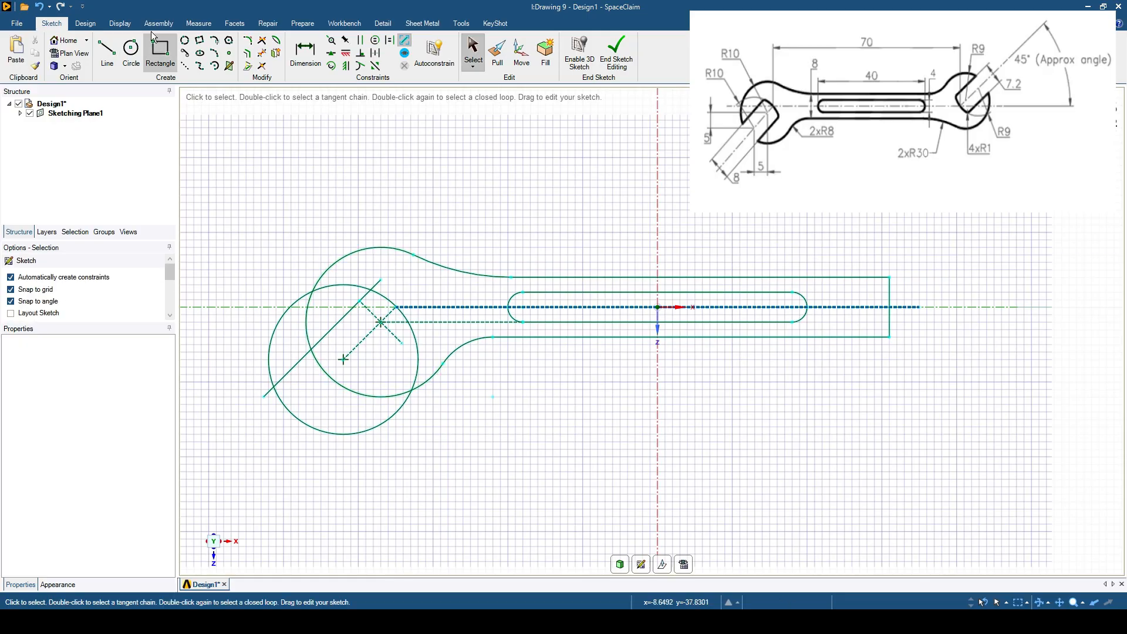
Step: Draw the lower jaw line at 45° through the perpendicular construction line's lower end, from beyond the second circle to a short extension up-right
left_click(106, 52)
left_click(402, 344)
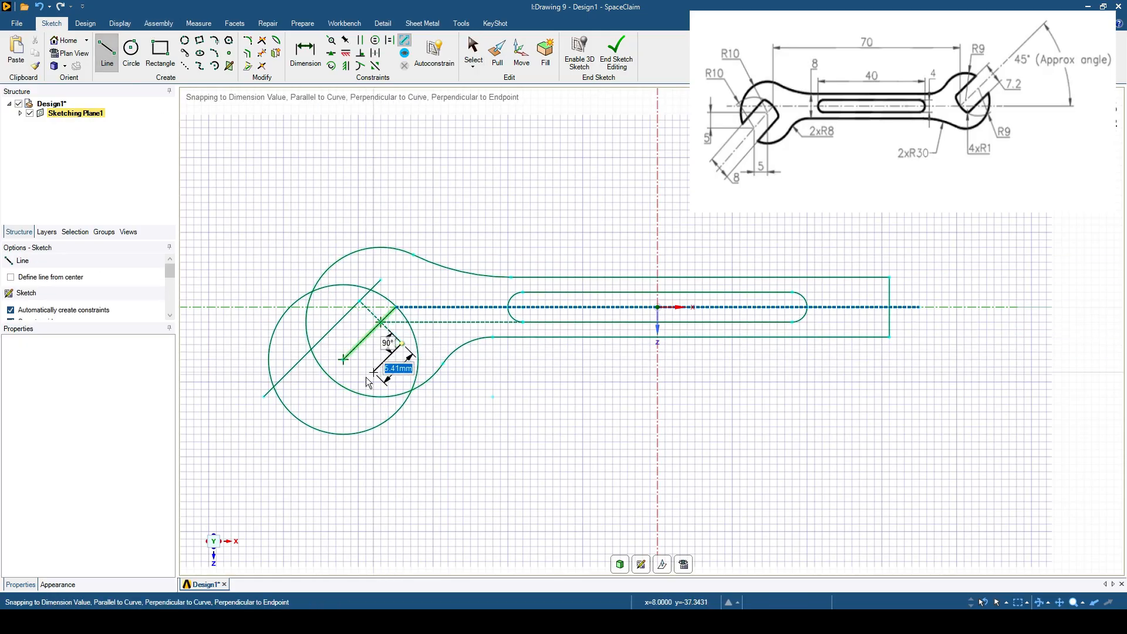
left_click(300, 449)
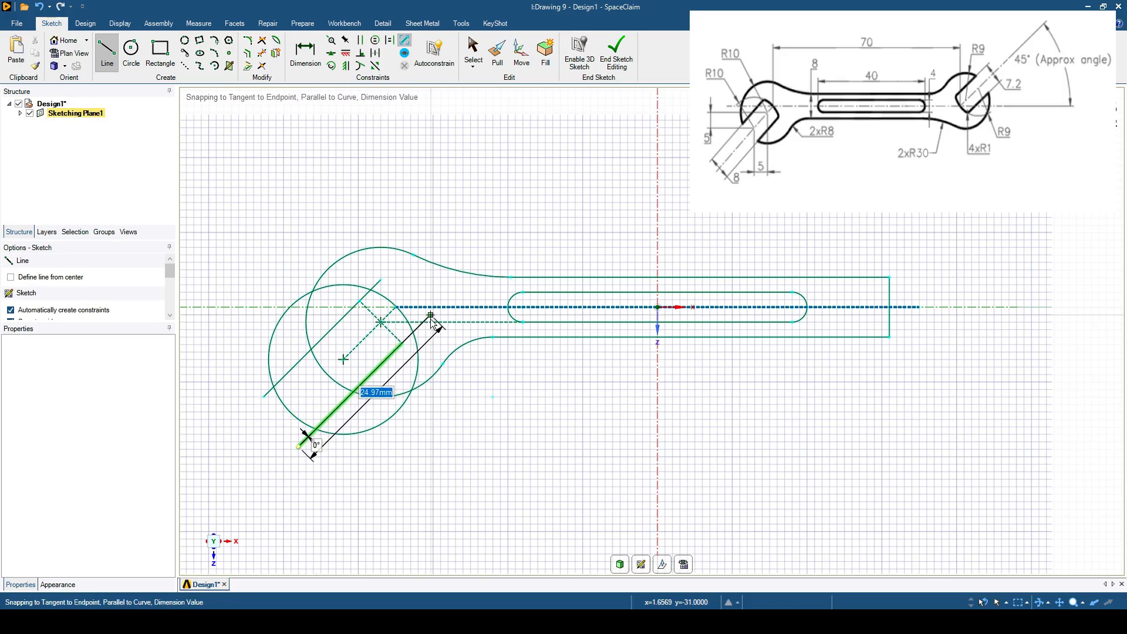
left_click(404, 344)
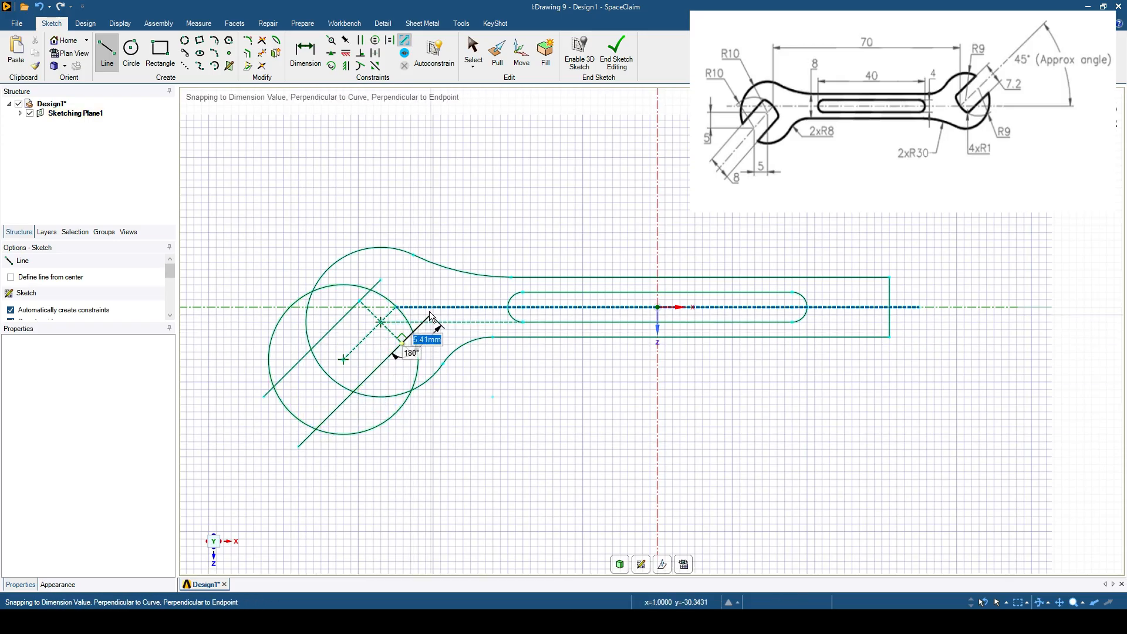
left_click(430, 315)
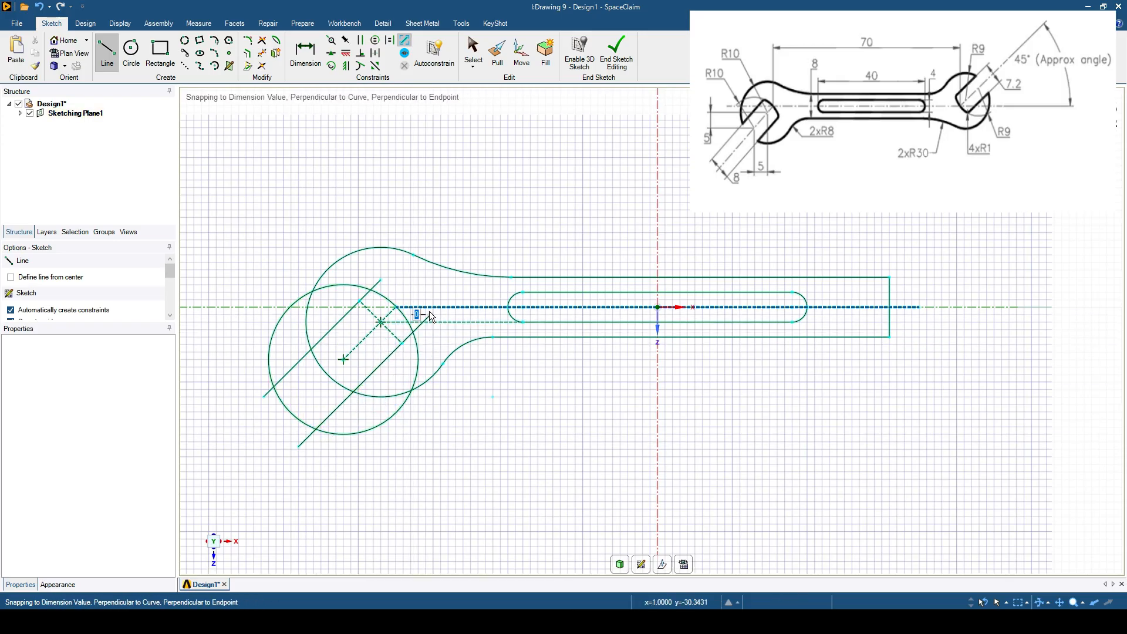
Step: Trim both jaw lines' upper ends, the second circle's outer left arc up to the lower jaw line, and the upper jaw line's outer tail
left_click(262, 54)
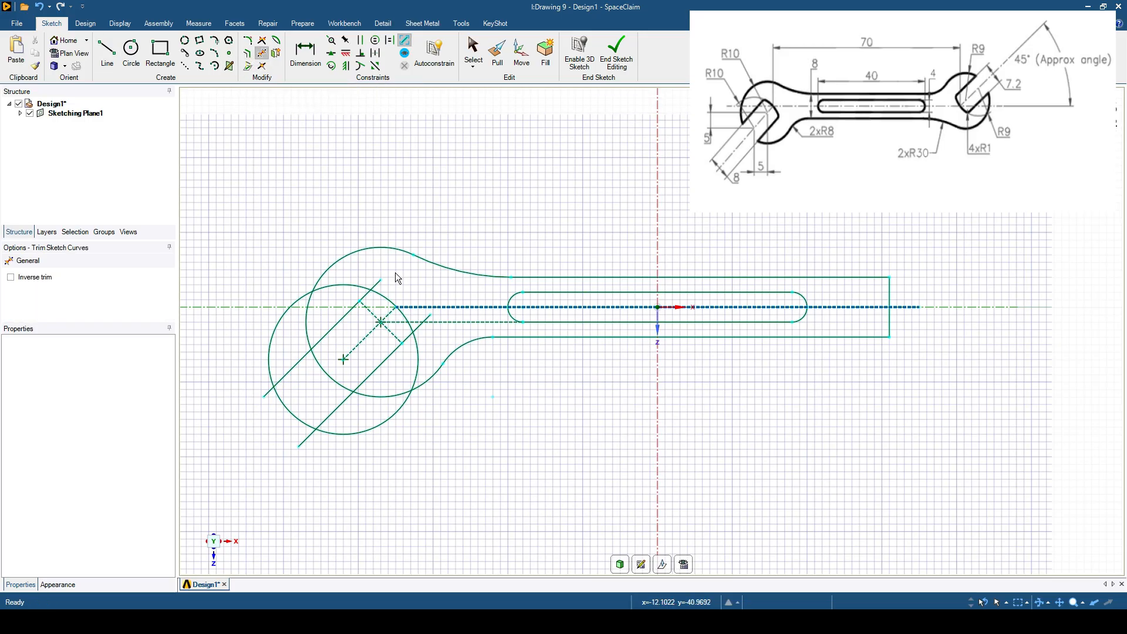
left_click(421, 330)
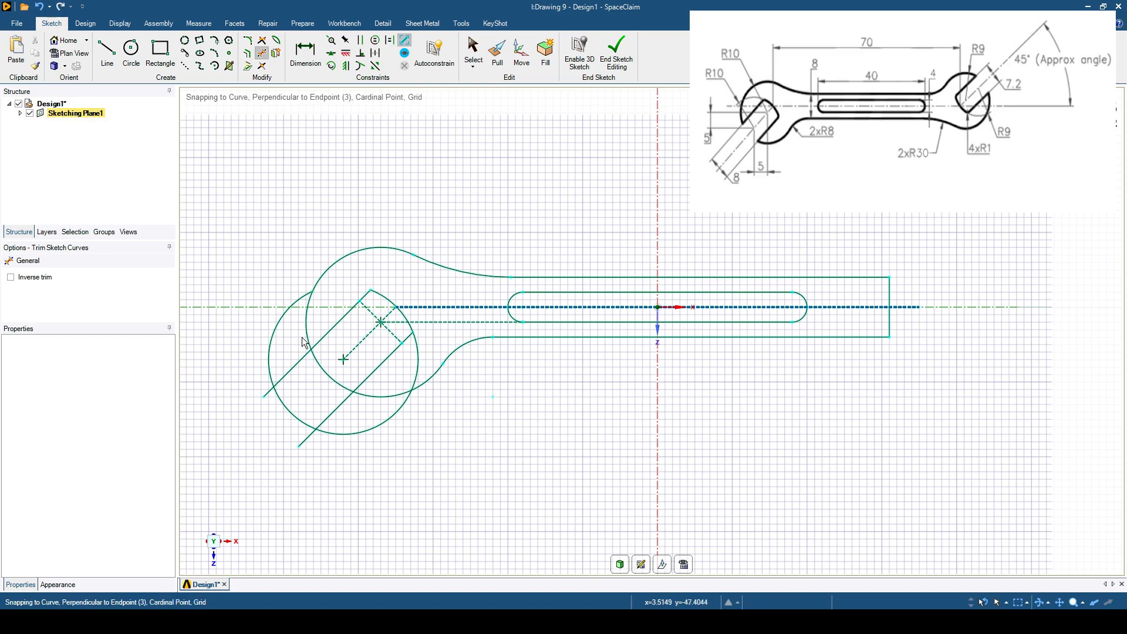
left_click(283, 318)
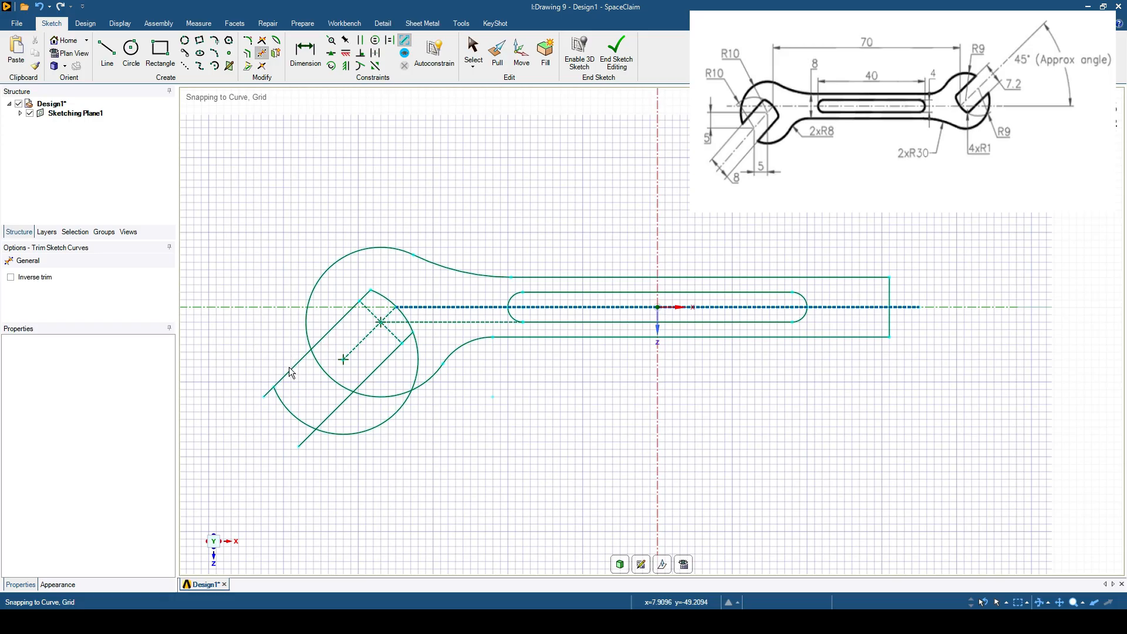
left_click(271, 386)
left_click(277, 396)
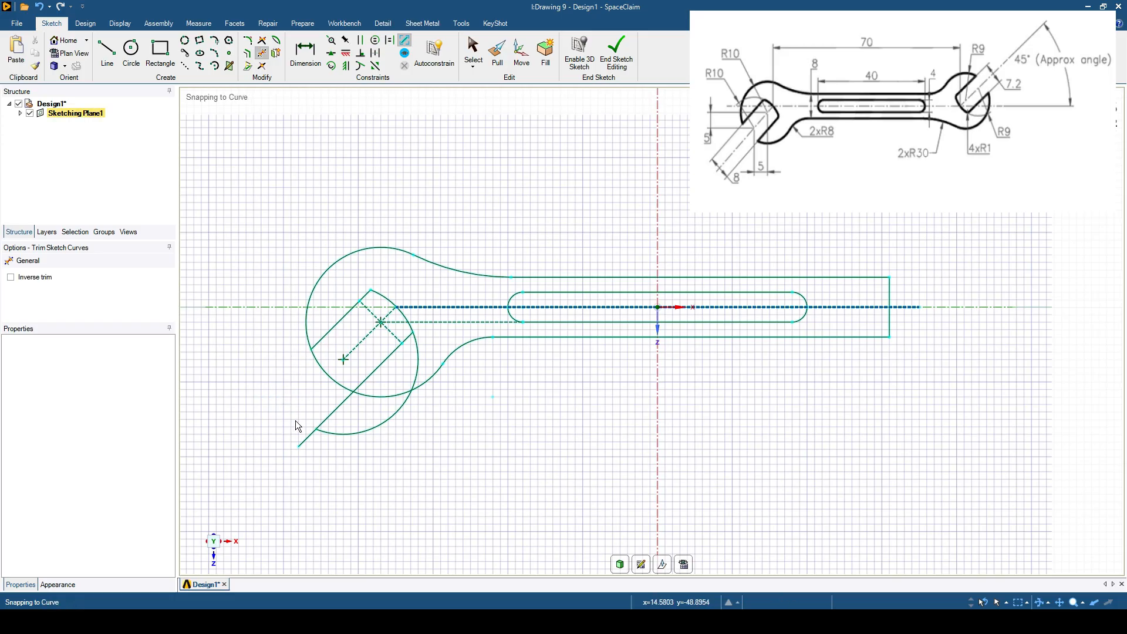
Step: Trim the lower jaw line's tail, the second circle's remaining outer arcs and the head circle's arc between the jaws to open the left jaw
left_click(306, 436)
left_click(334, 434)
left_click(326, 419)
left_click(330, 379)
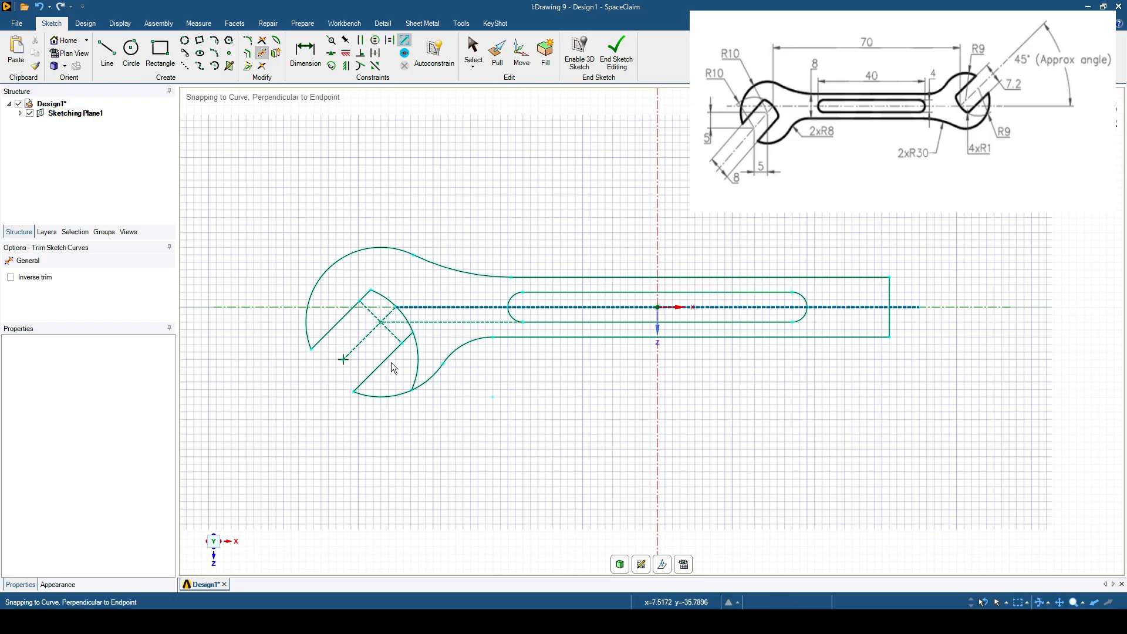
left_click(416, 367)
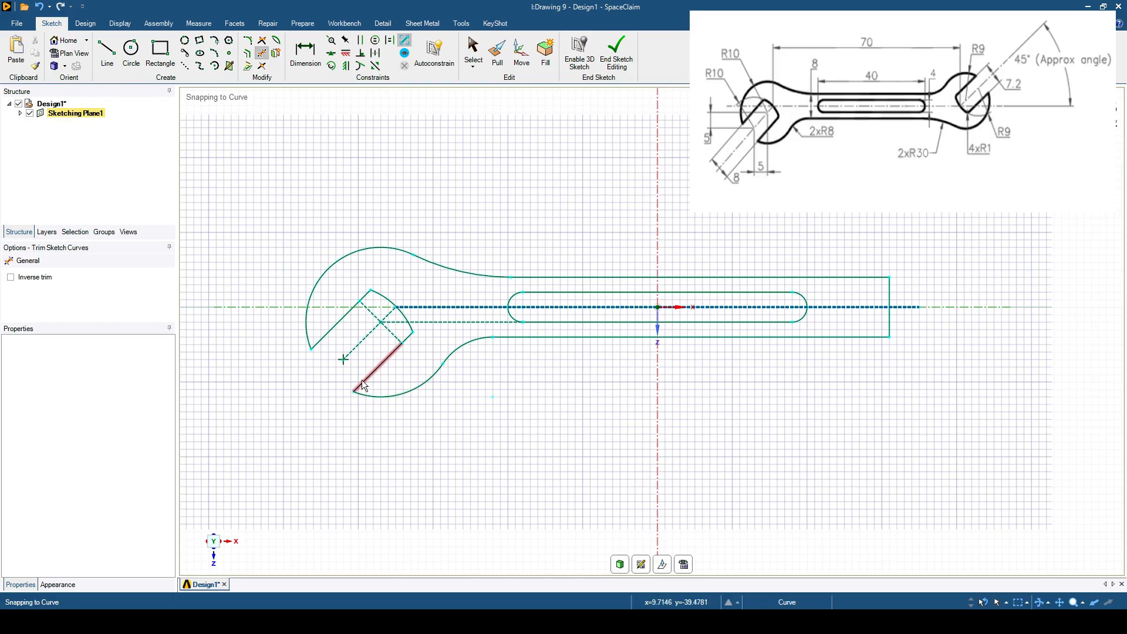
left_click(389, 313)
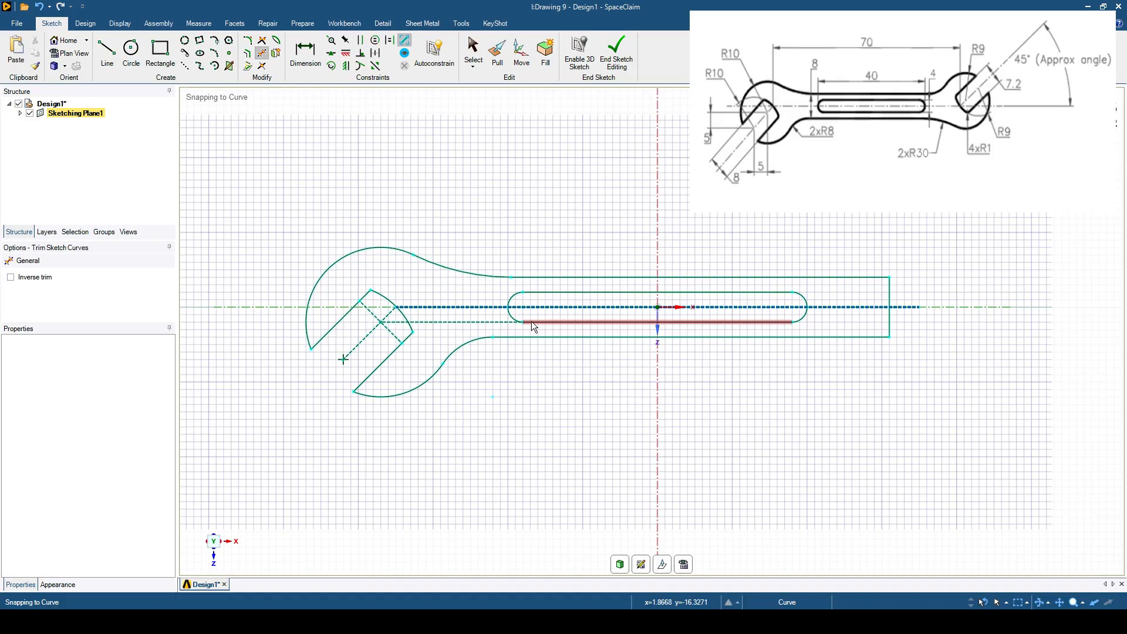
left_click(379, 324)
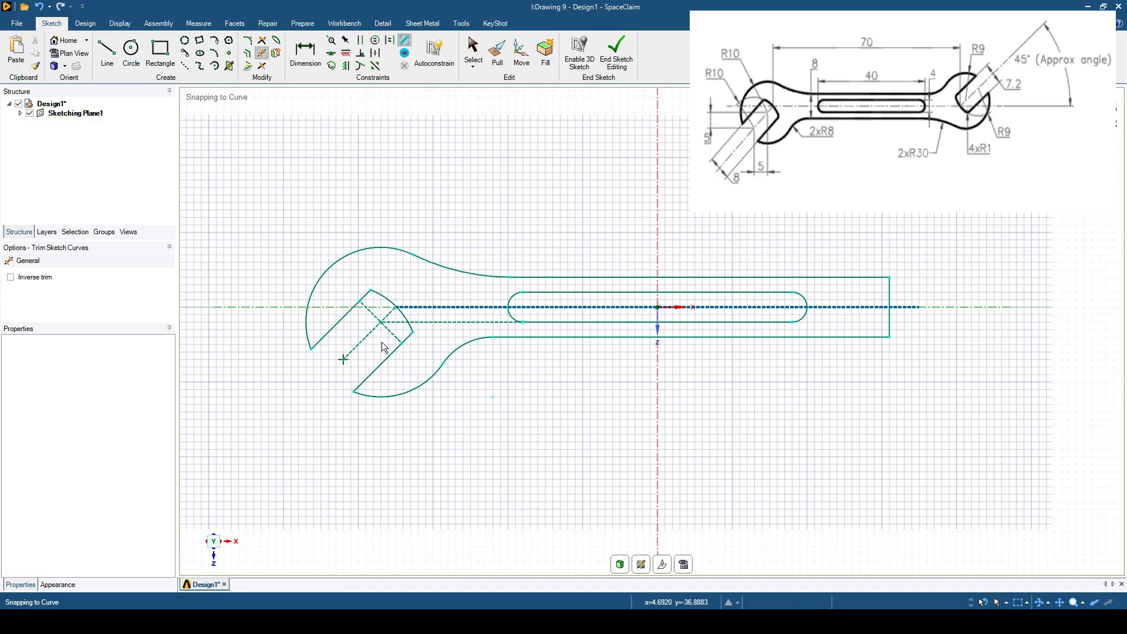
left_click(382, 323)
Step: Draw a 45° construction line up-right from the centerline's right end, and a horizontal one to it from the slot's upper-right arc endpoint
middle_click_drag(556, 413, 498, 425, "shift")
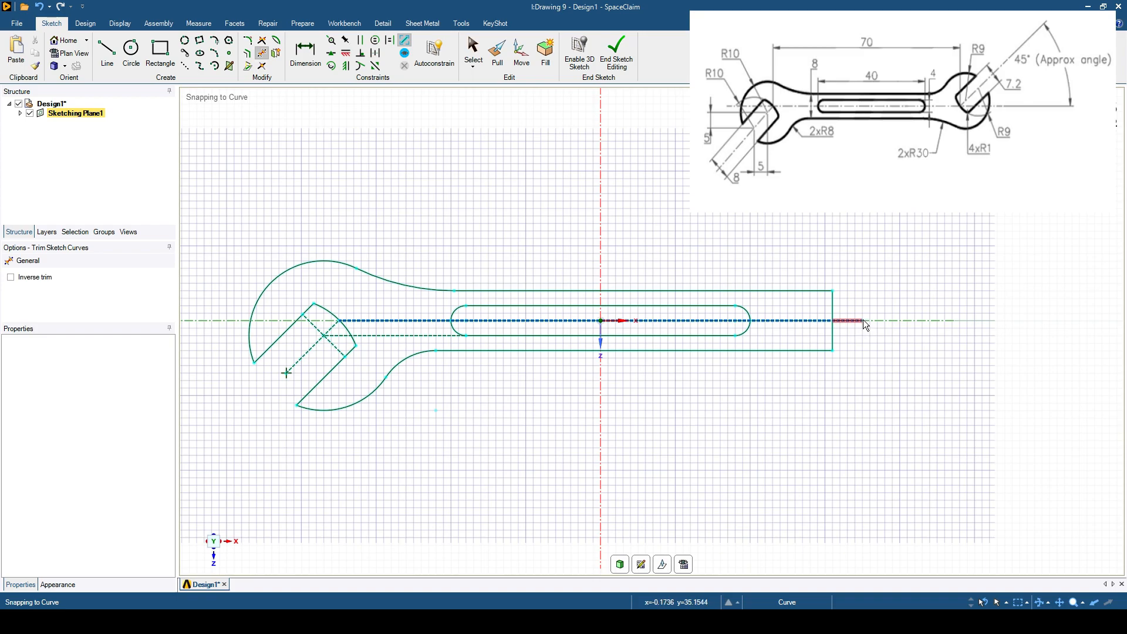
left_click(187, 68)
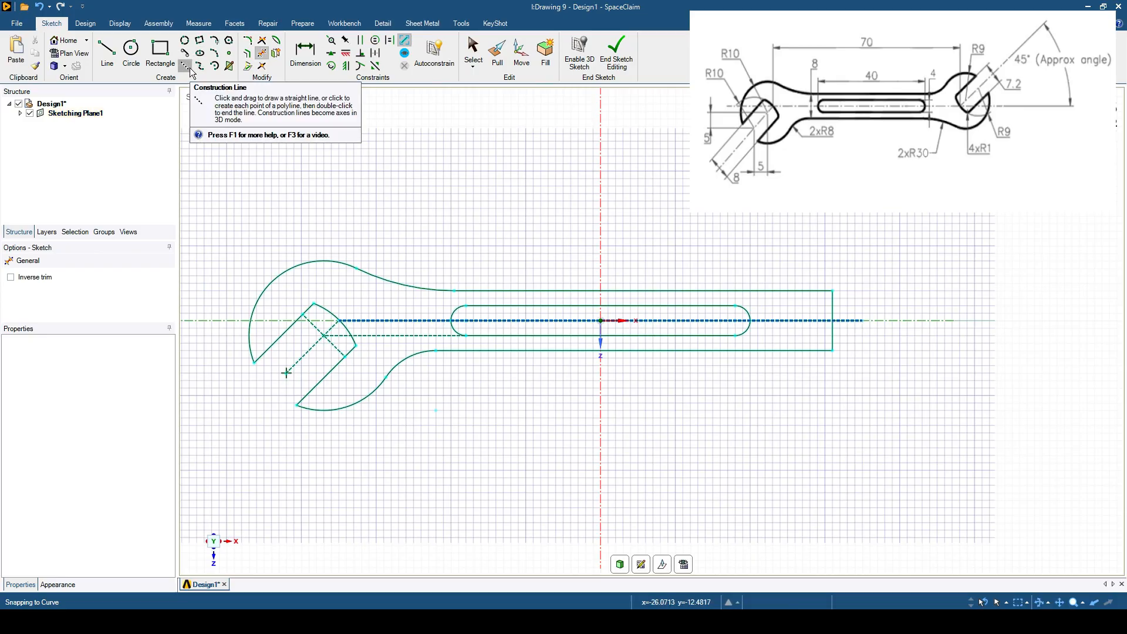
left_click(863, 321)
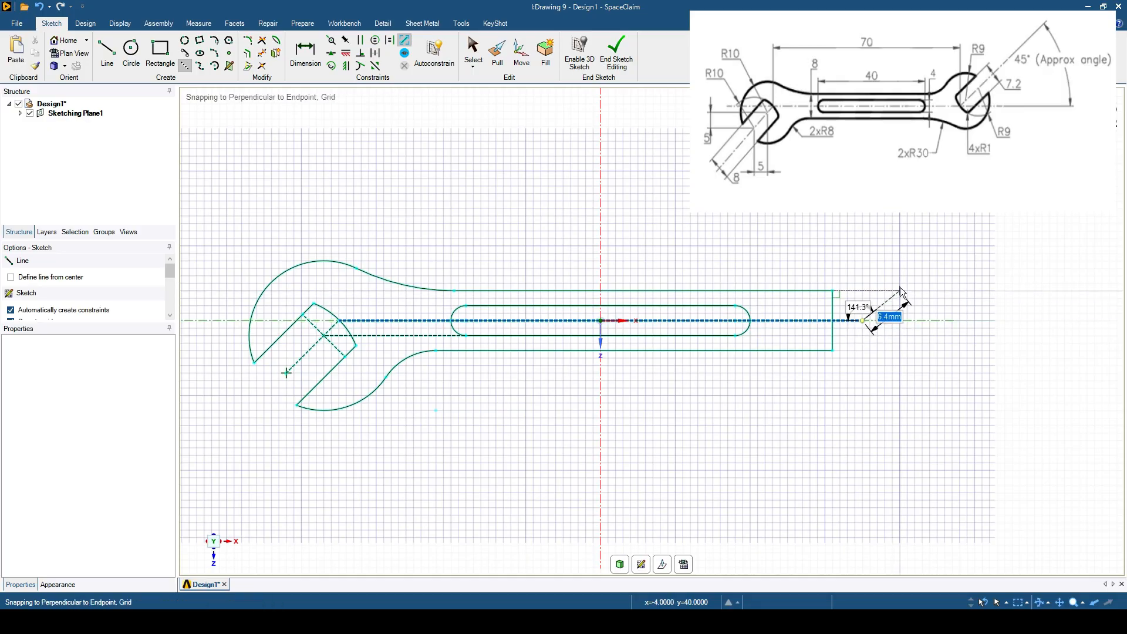
left_click(945, 239)
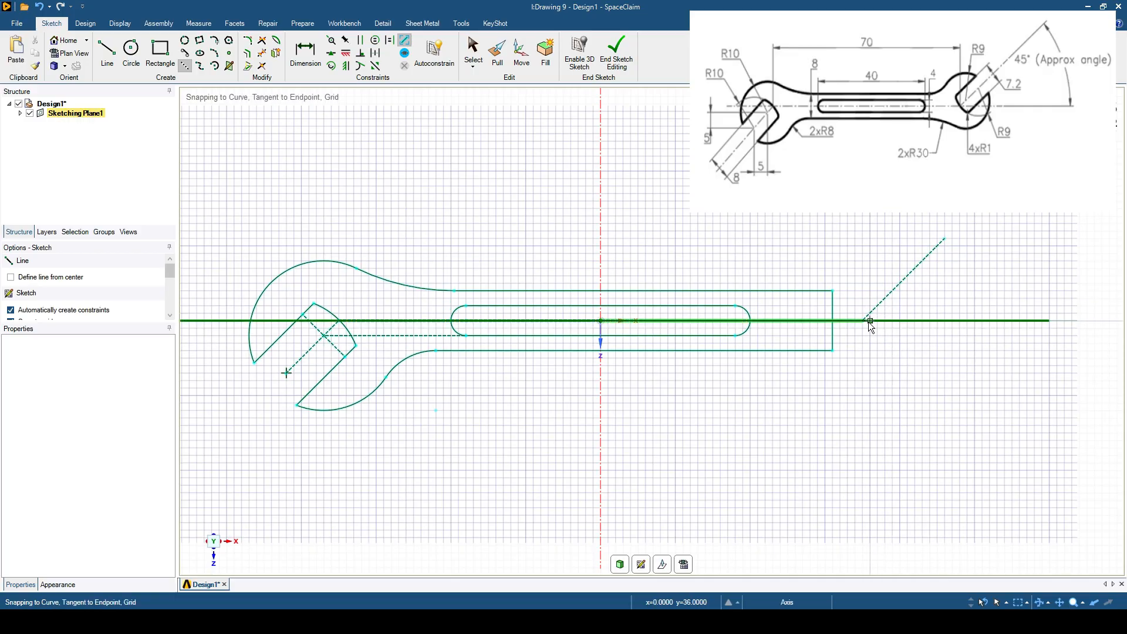
left_click(736, 306)
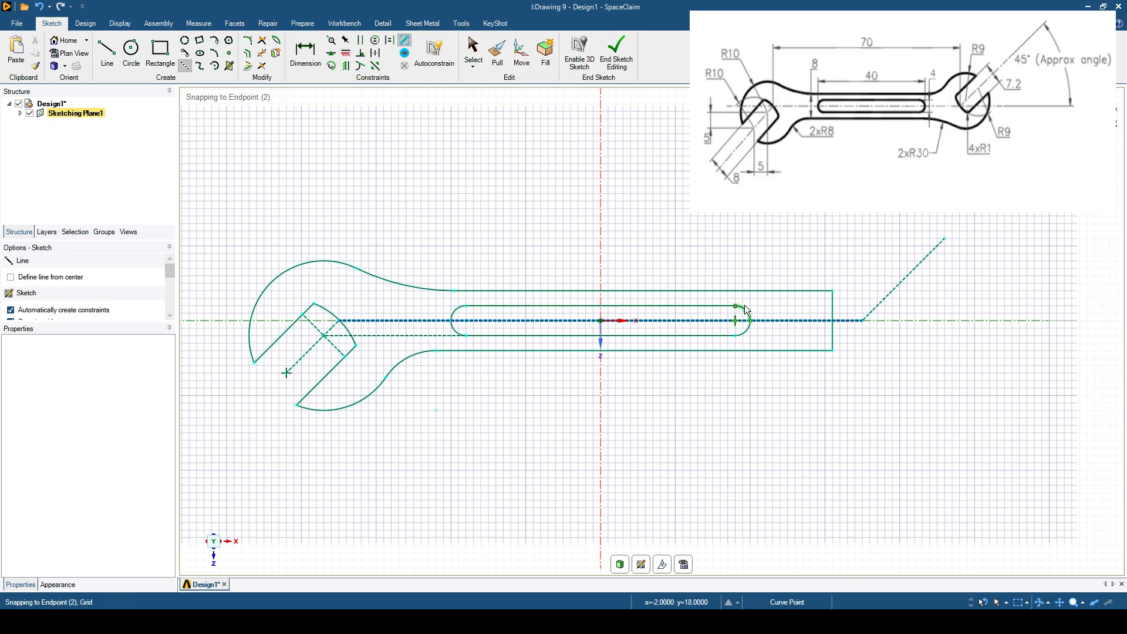
left_click(879, 305)
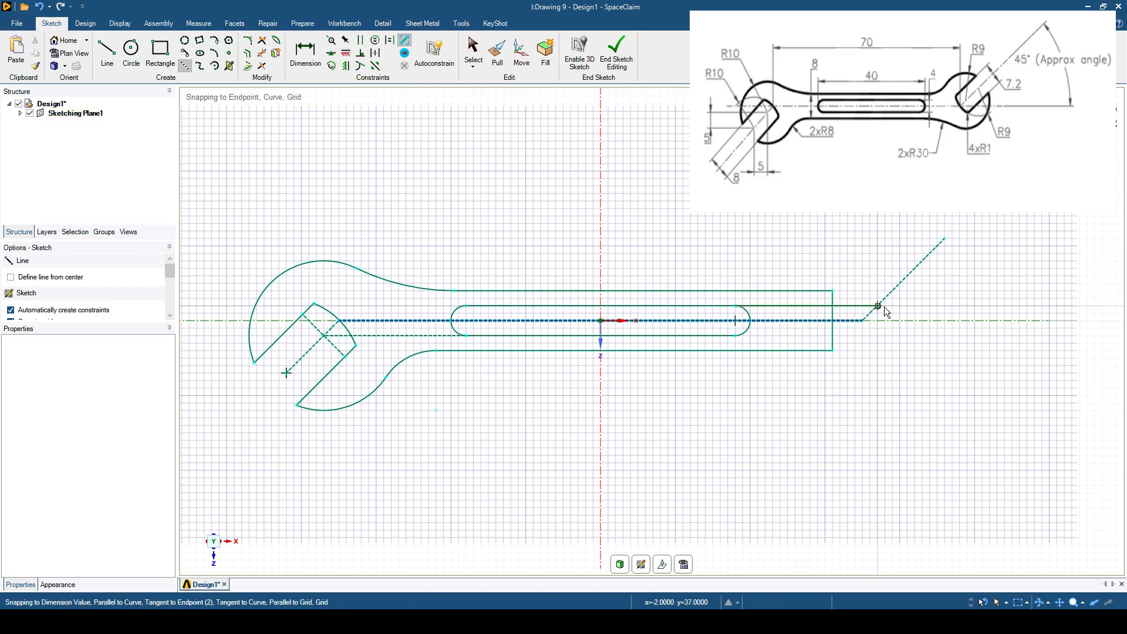
Step: Draw an 18 mm diameter circle centered where the horizontal construction line meets the right 45° construction line
left_click(132, 50)
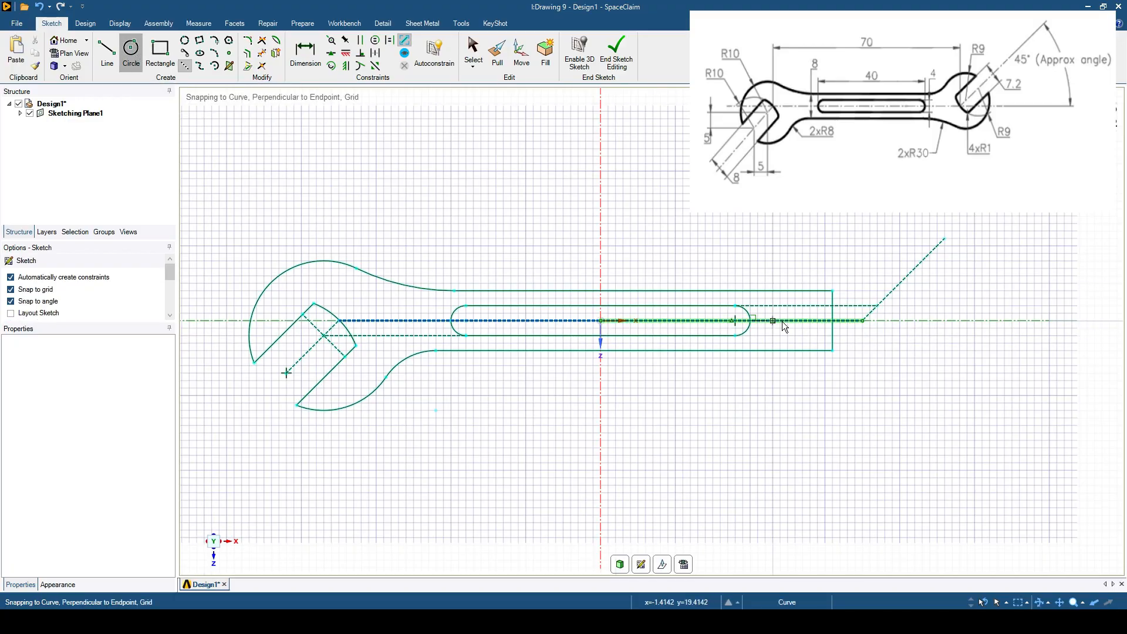
left_click(878, 306)
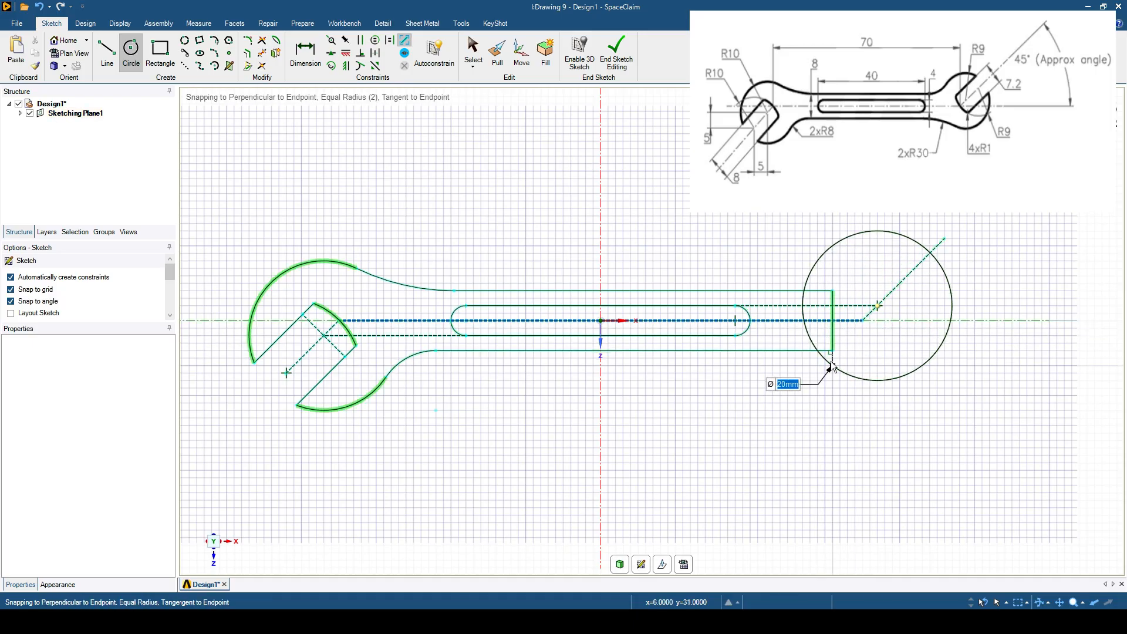
type("18")
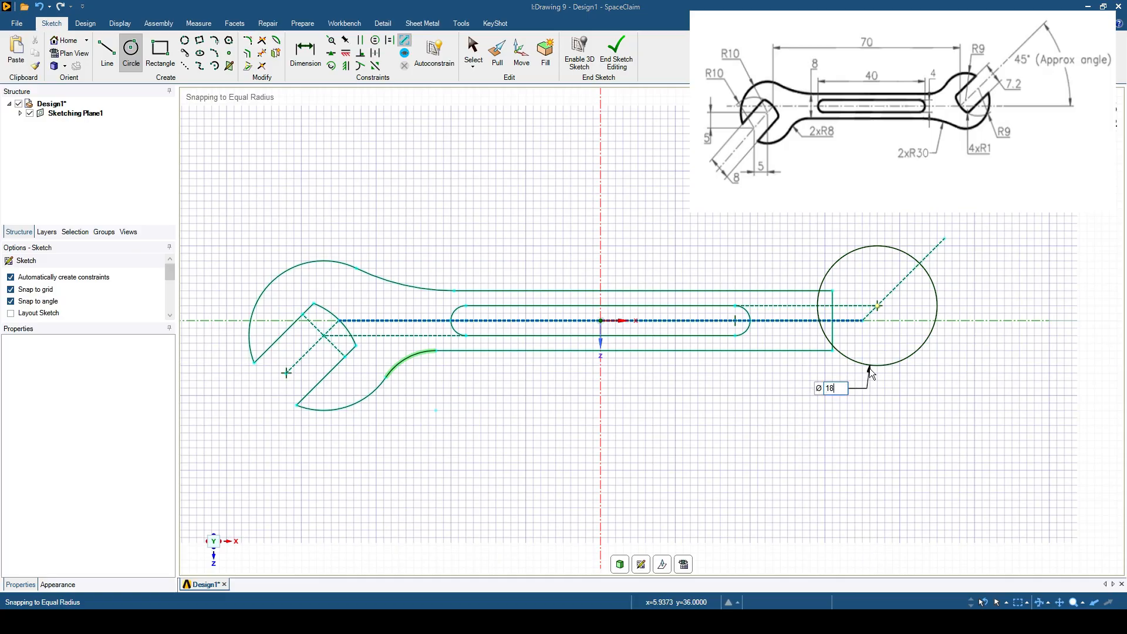
key("Return")
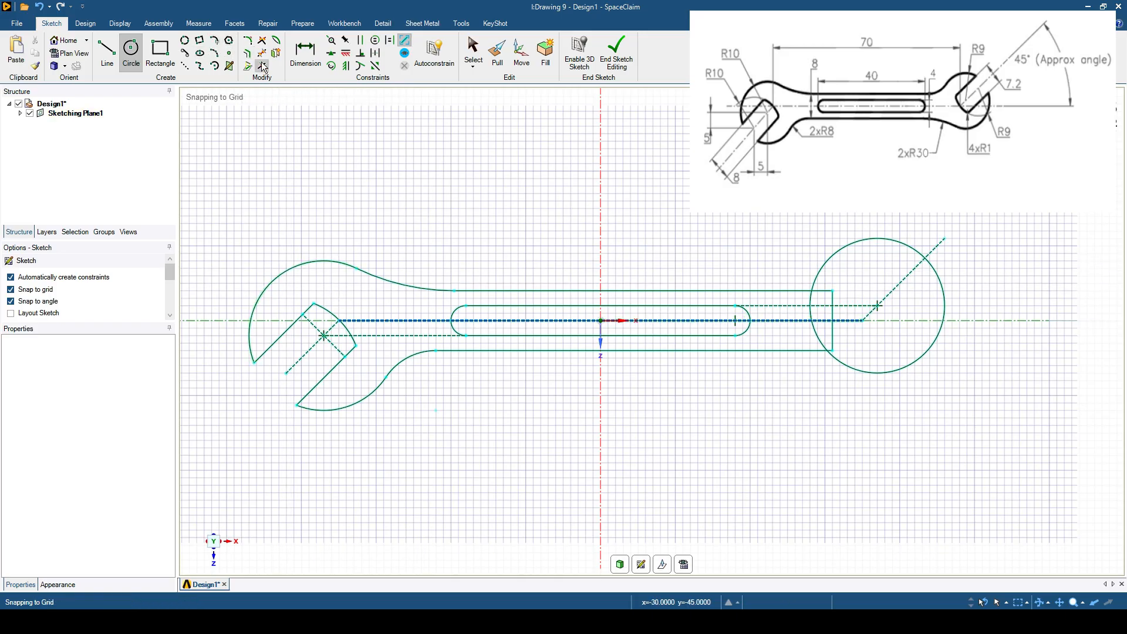
Step: Fillet both inner corners of the left jaw opening with a 1 mm radius
left_click(248, 41)
left_click(308, 310)
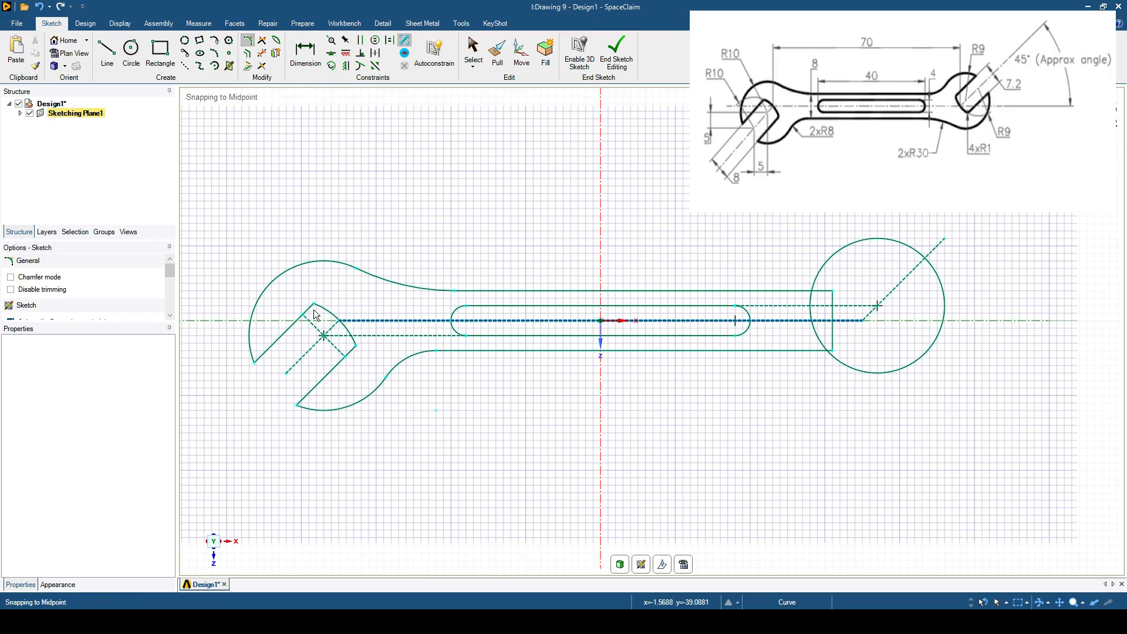
type("1")
key("Return")
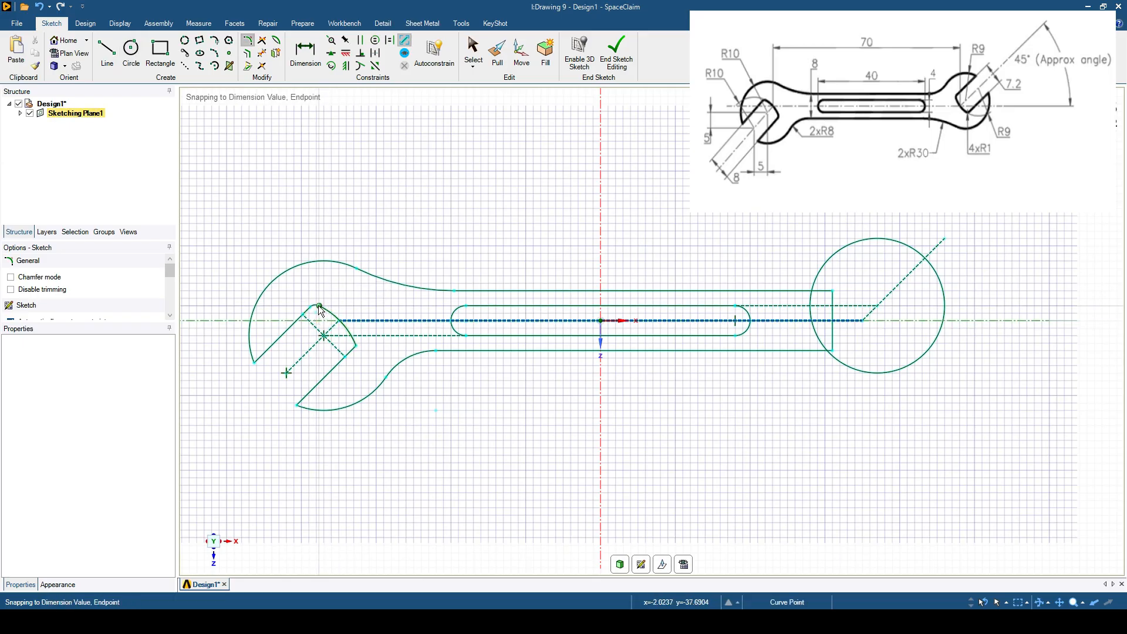
scroll(353, 343, "up", 5)
left_click(354, 343)
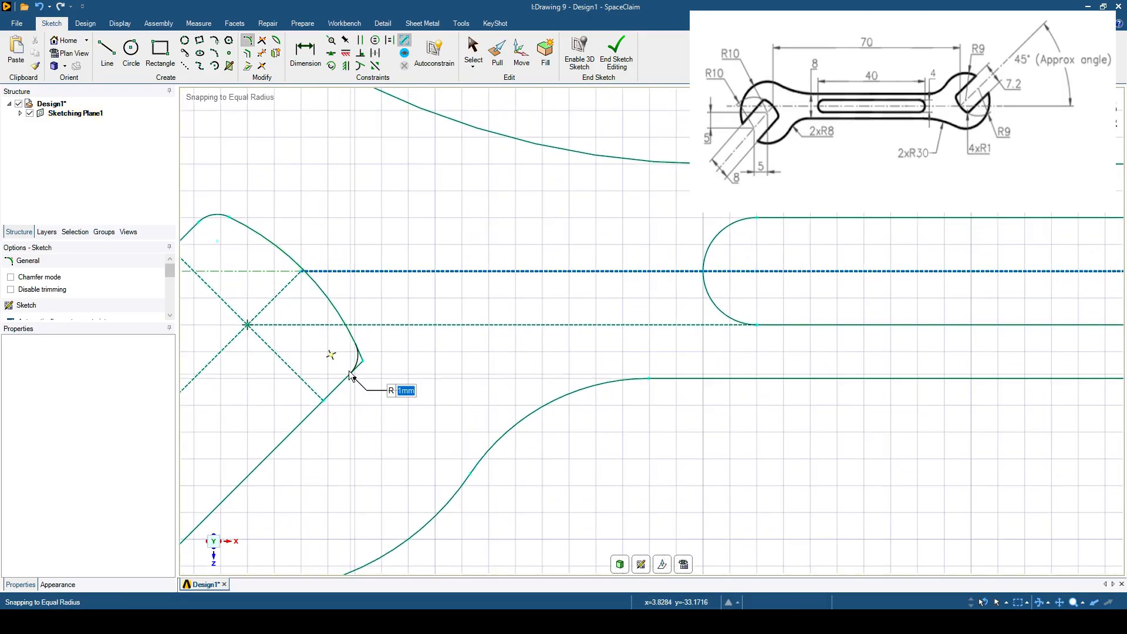
left_click(350, 376)
Step: Draw a second 18 mm diameter circle in the empty area above the right head circle
scroll(350, 377, "down", 5)
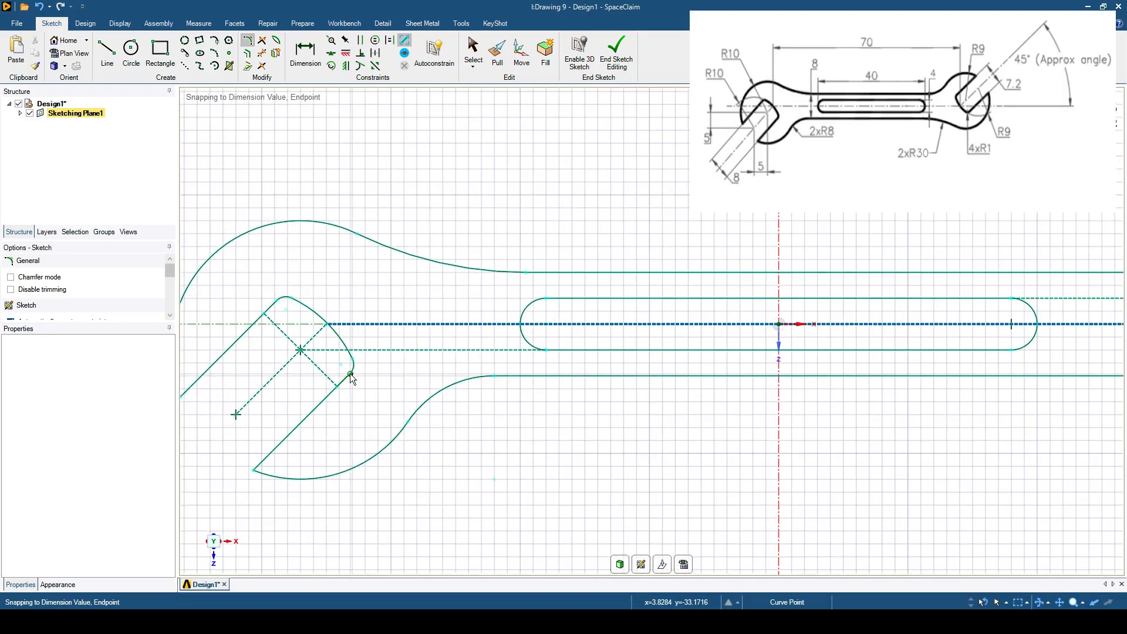
middle_click_drag(512, 412, 460, 415, "shift")
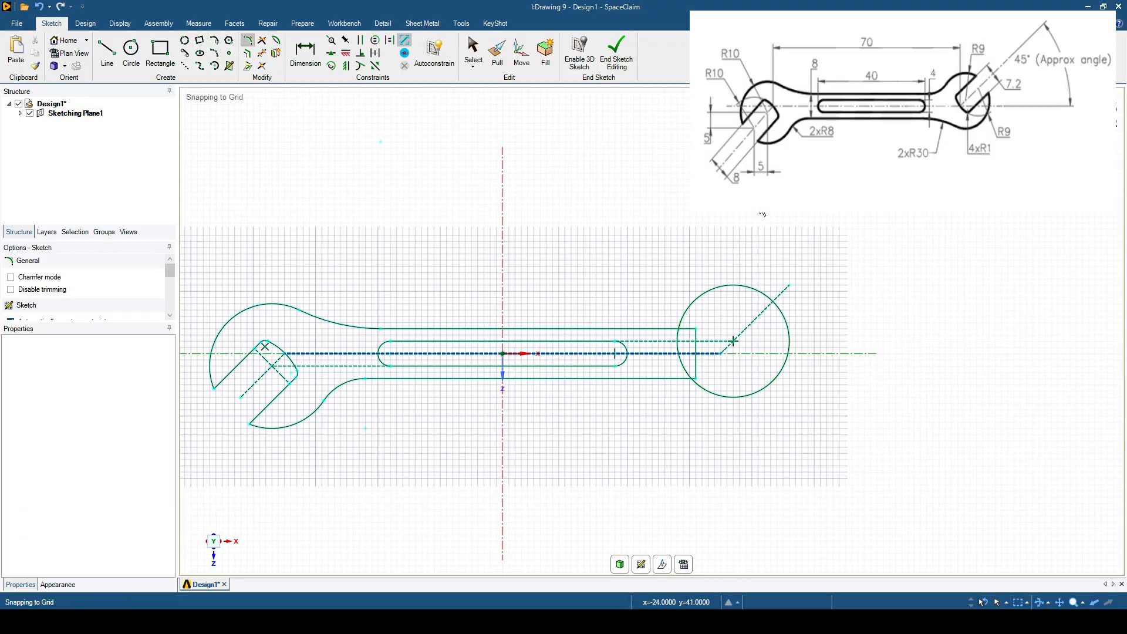
left_click(131, 51)
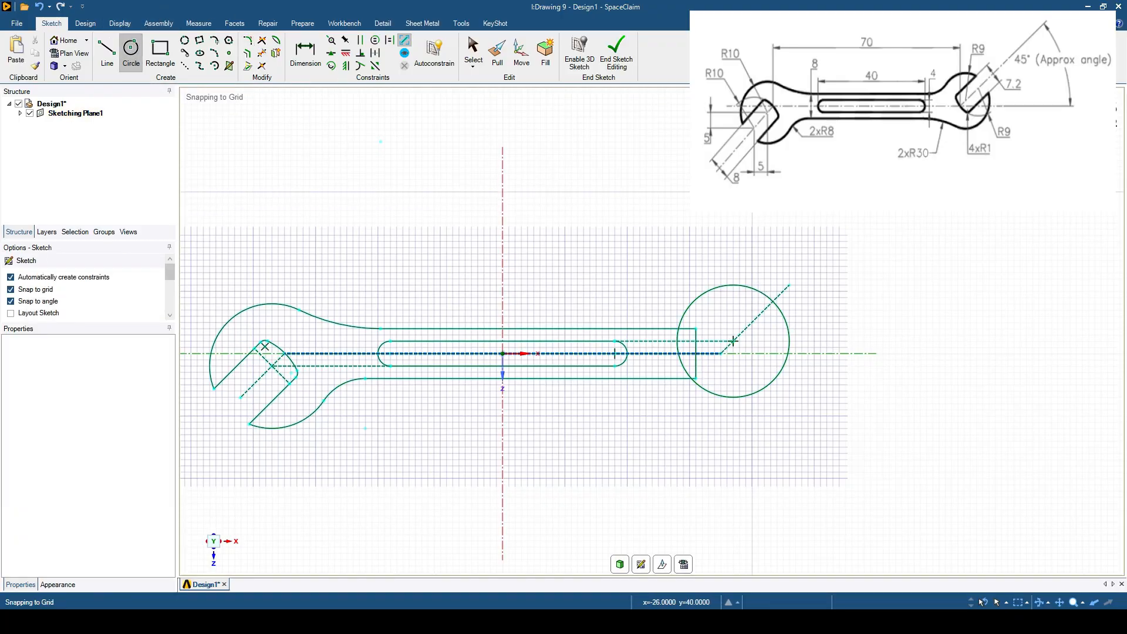
left_click(758, 174)
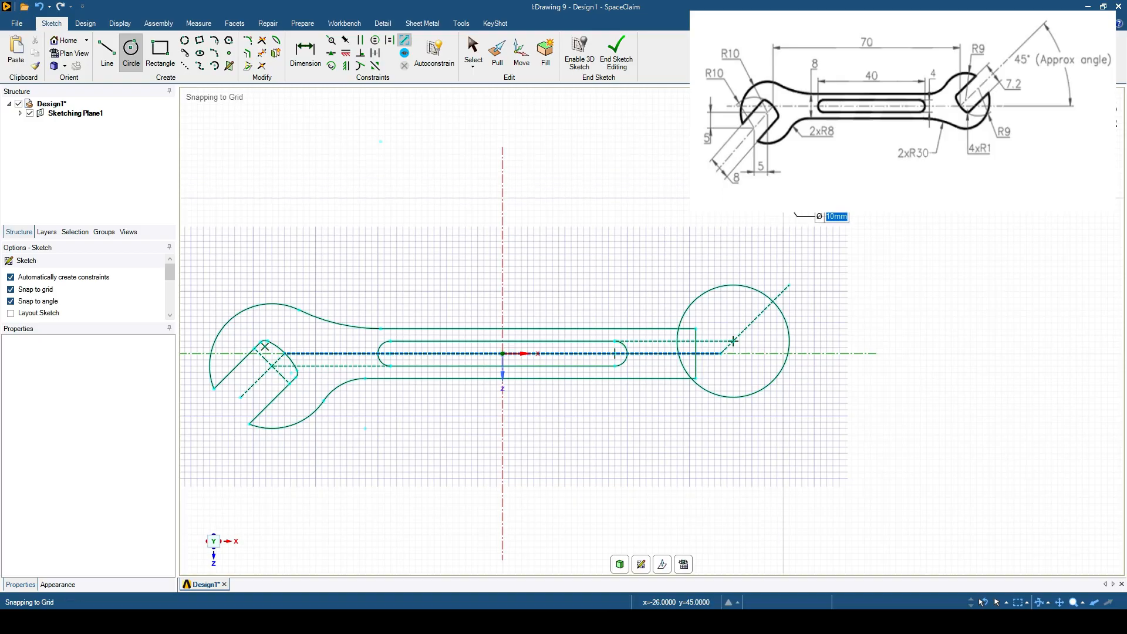
left_click(798, 217)
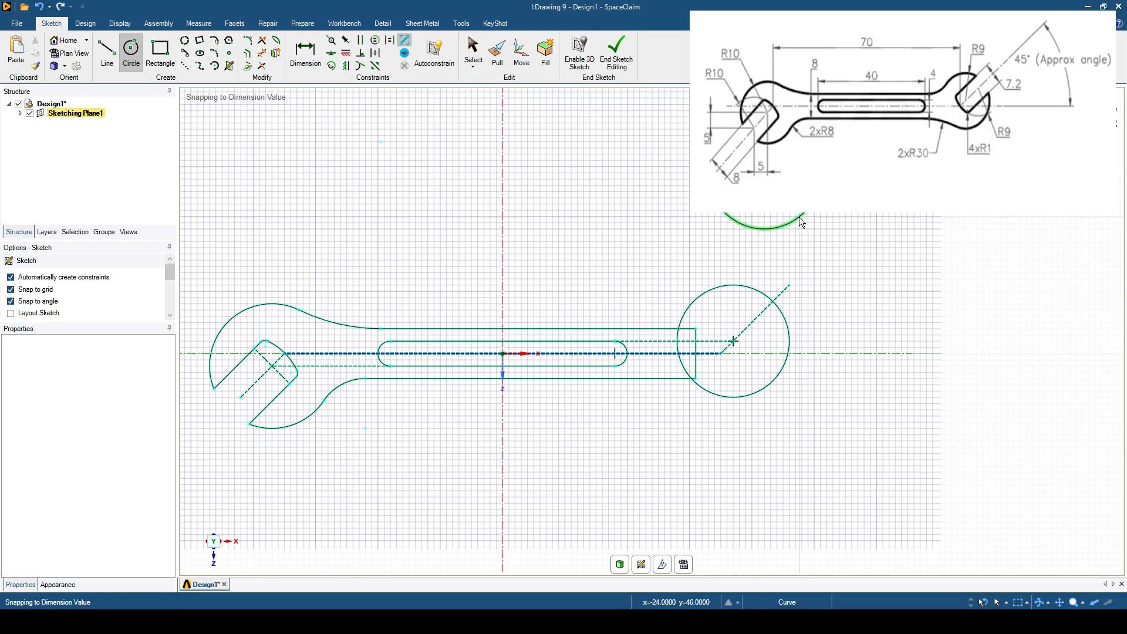
Step: Move the second 18 mm circle so its center lies 5 mm to the right of and 5 mm above the right head circle's center
left_click(85, 23)
left_click(243, 53)
left_click(764, 229)
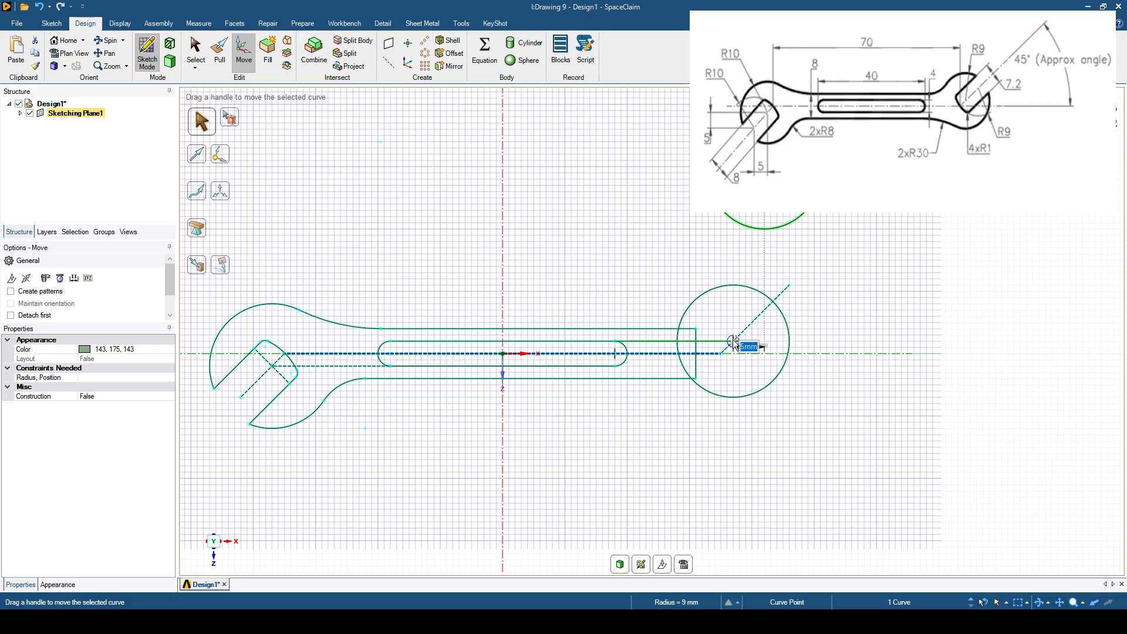
left_click(734, 342)
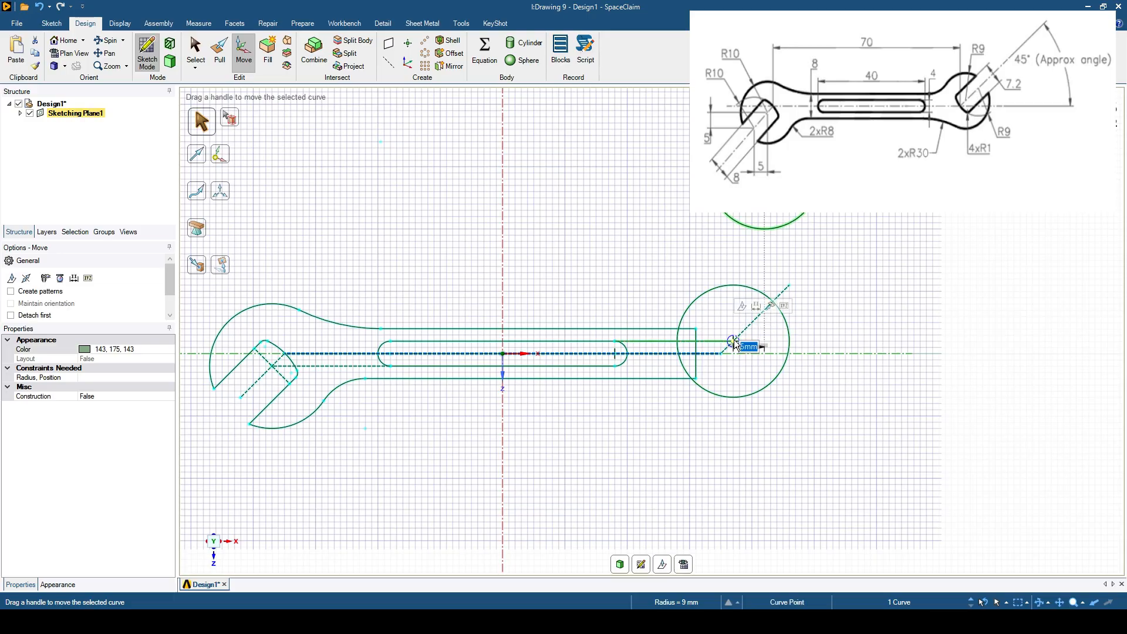
key("Return")
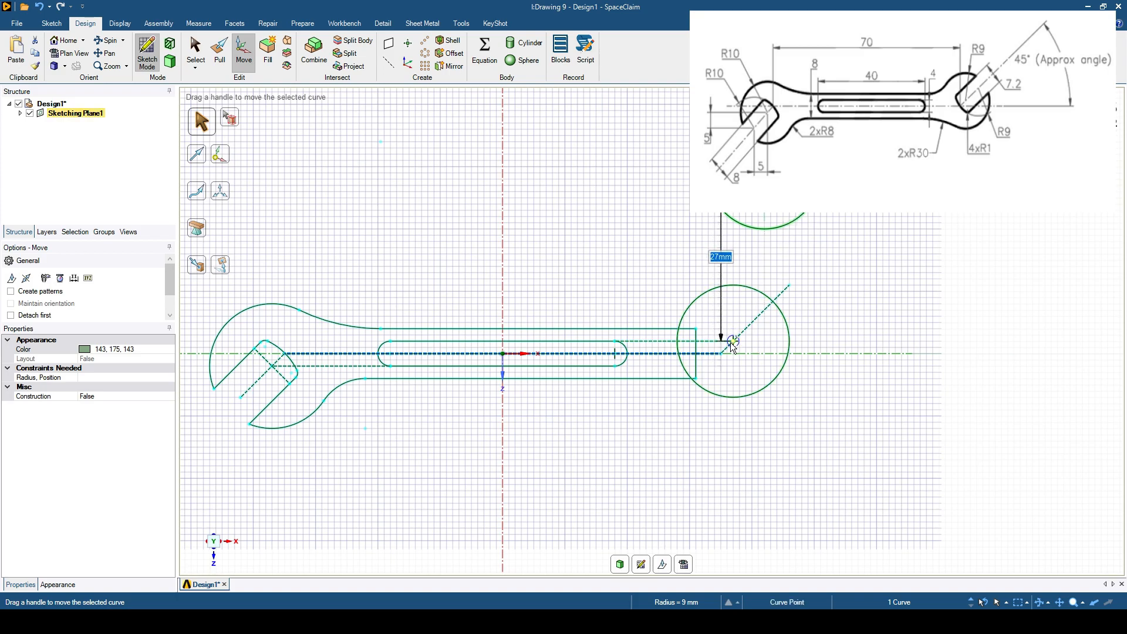
type("5")
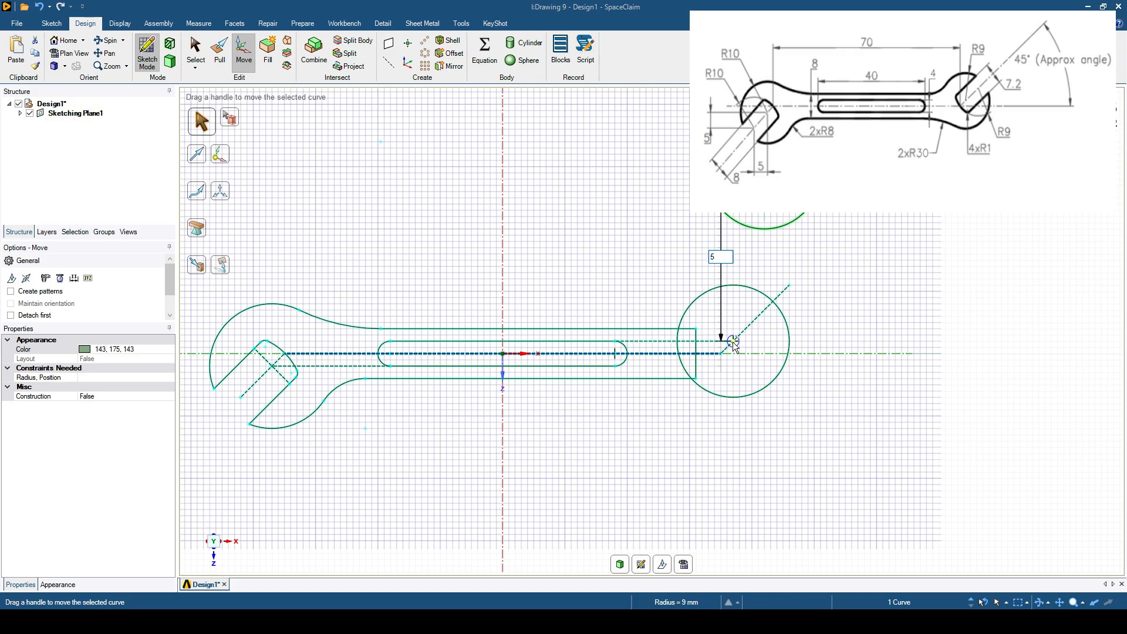
key("Return")
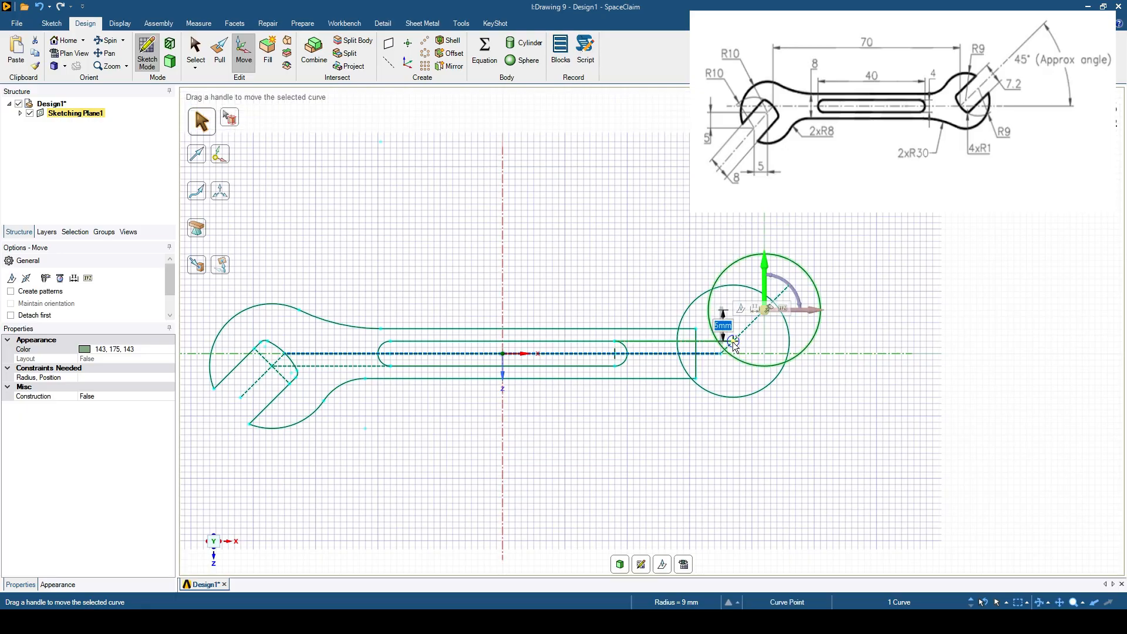
Step: Draw two 3.6 mm construction lines from the right head circle's center, perpendicular to the 45° construction line on both sides
left_click(742, 449)
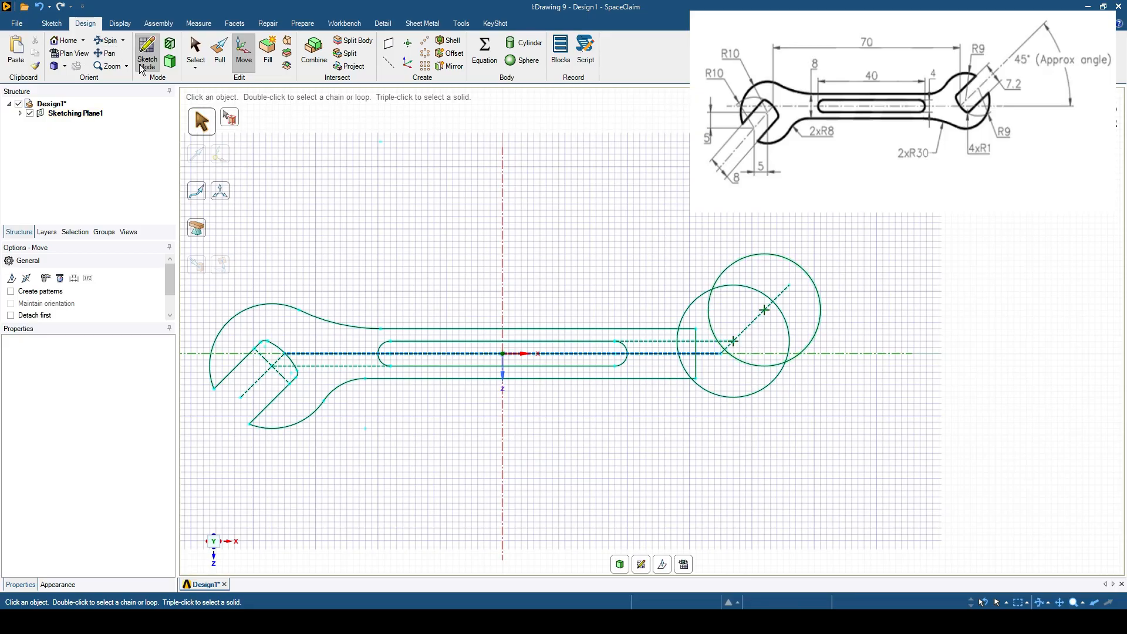
left_click(51, 22)
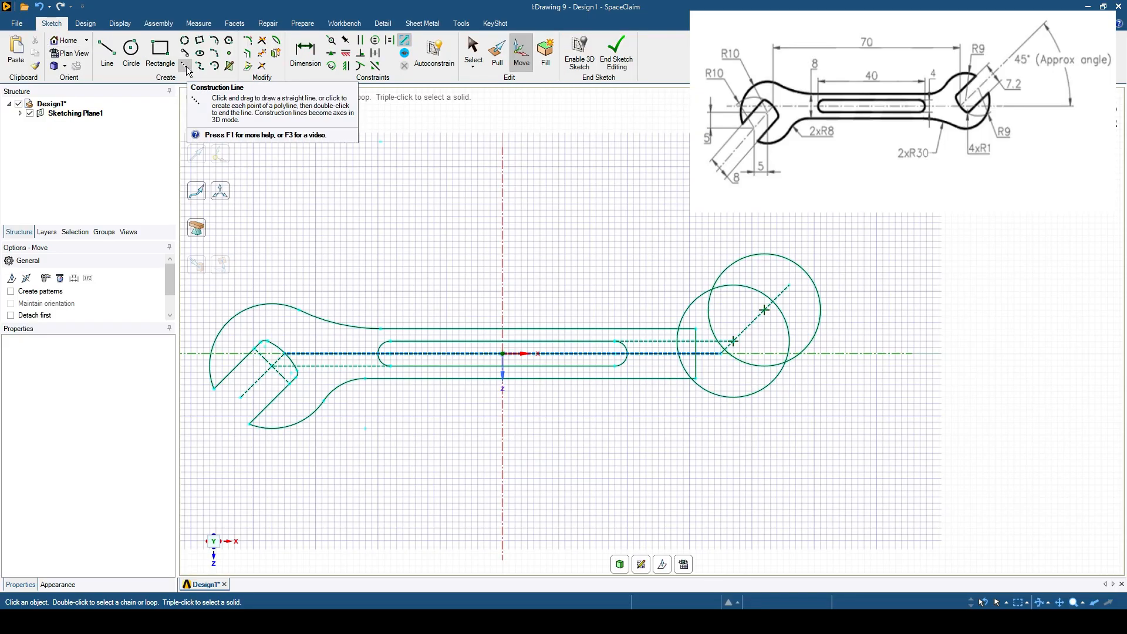
left_click(186, 67)
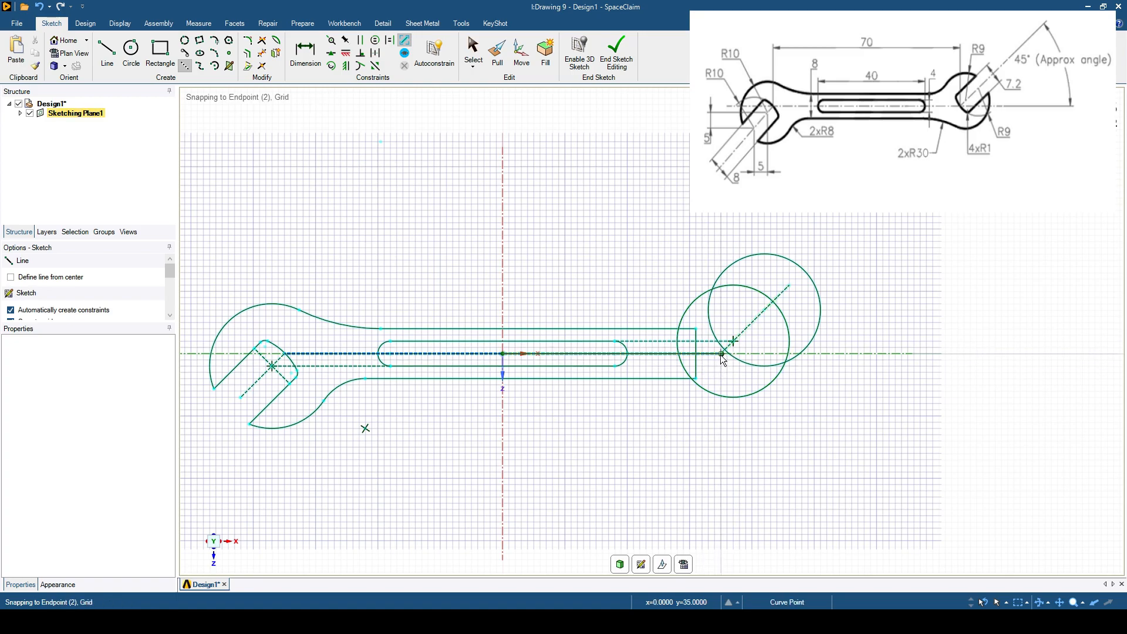
left_click(733, 342)
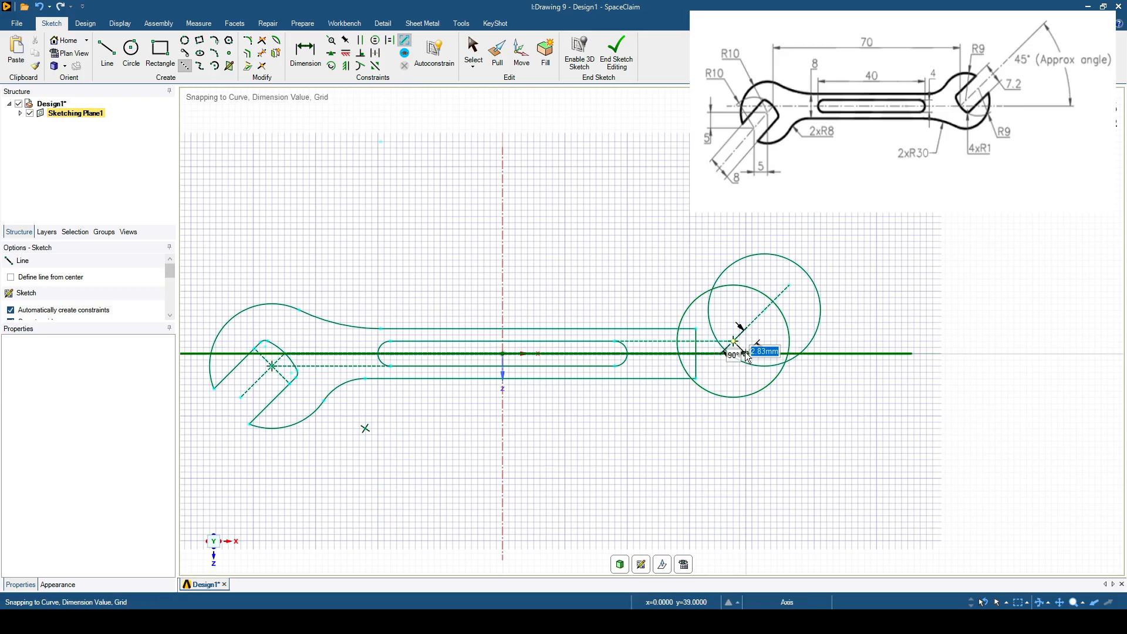
type("3")
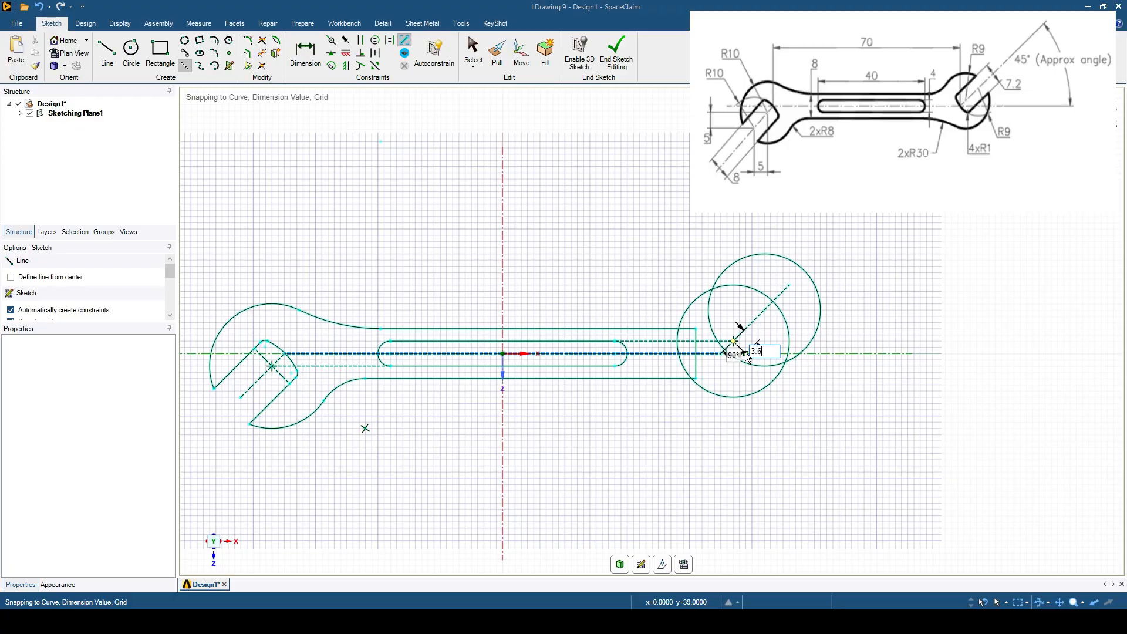
type(".6")
key("Return")
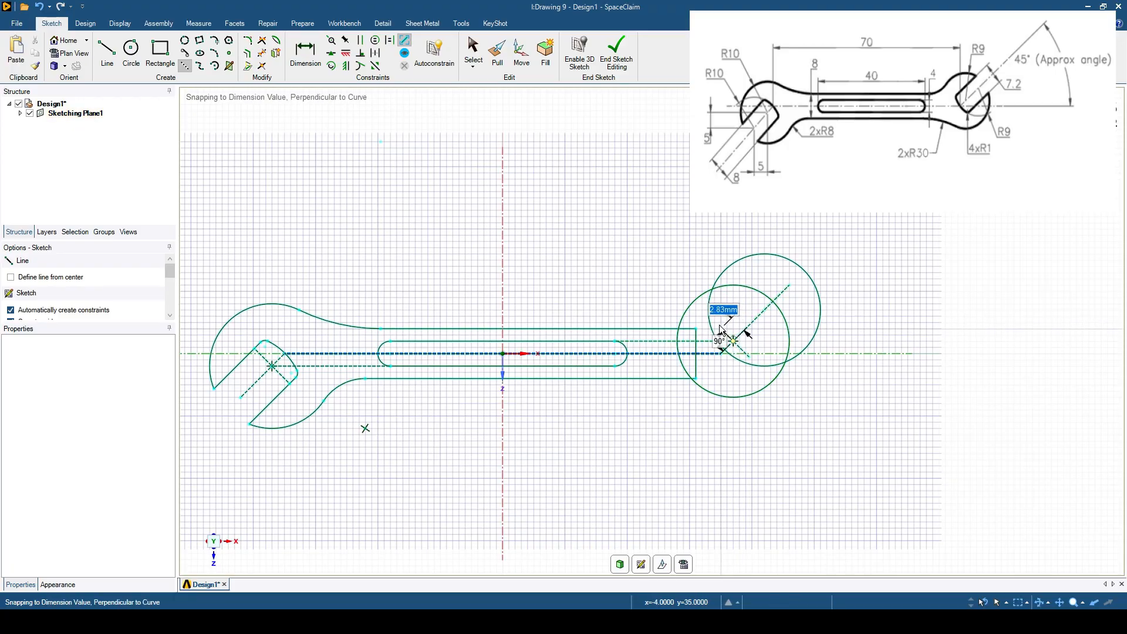
scroll(722, 330, "up", 1)
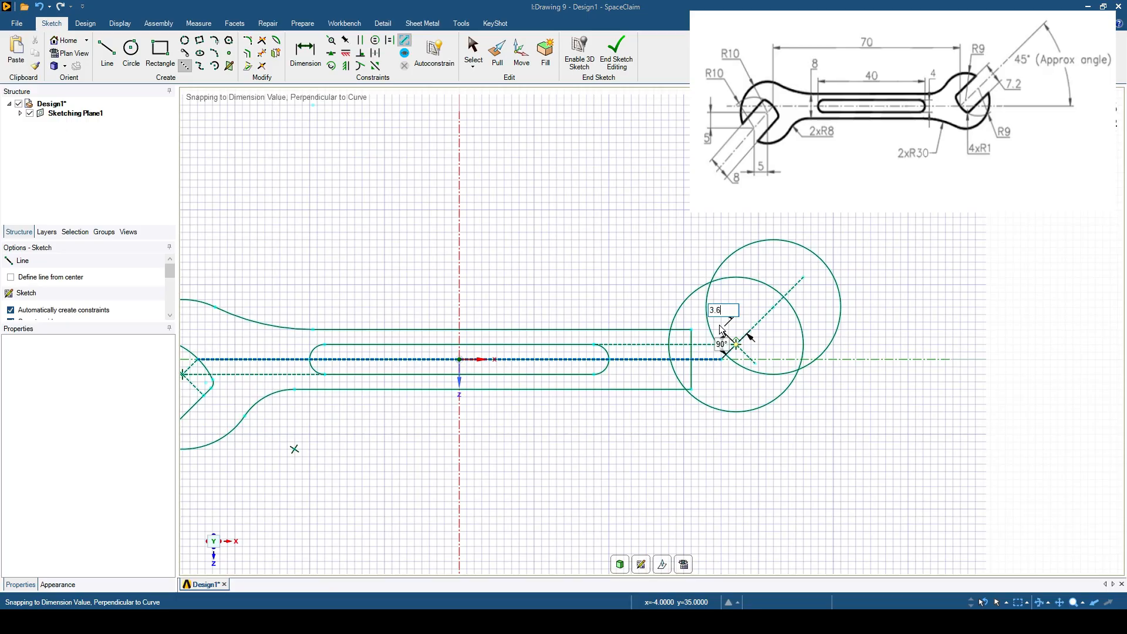
left_click(722, 329)
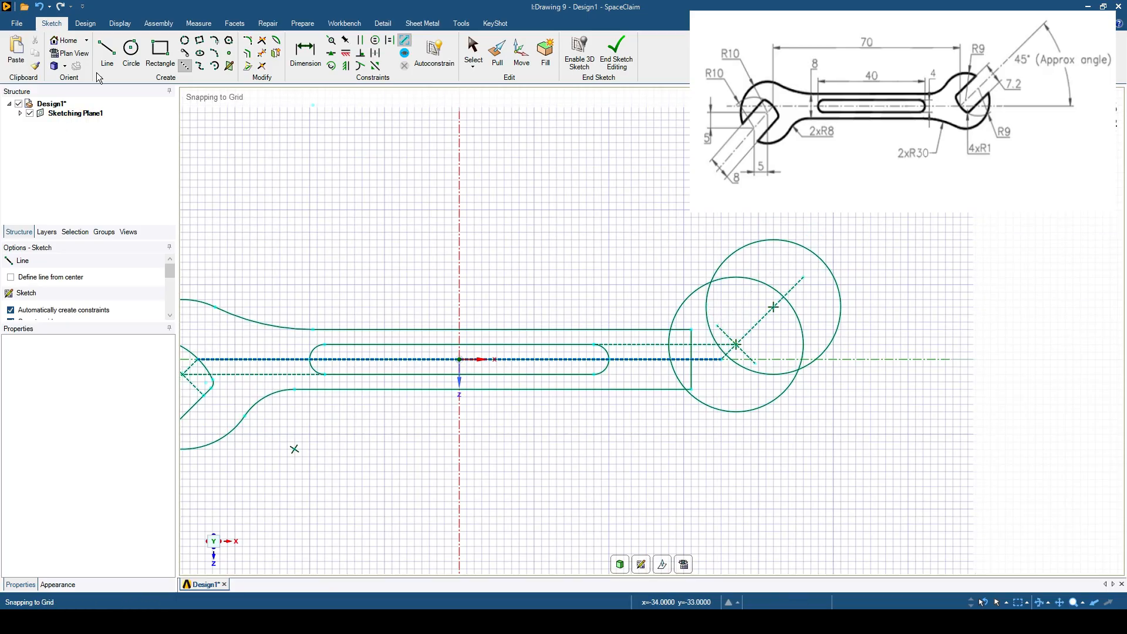
Step: Draw the upper side of the right jaw through the upper 3.6 mm construction line's end, parallel to the 45° line and past both circles
left_click(108, 54)
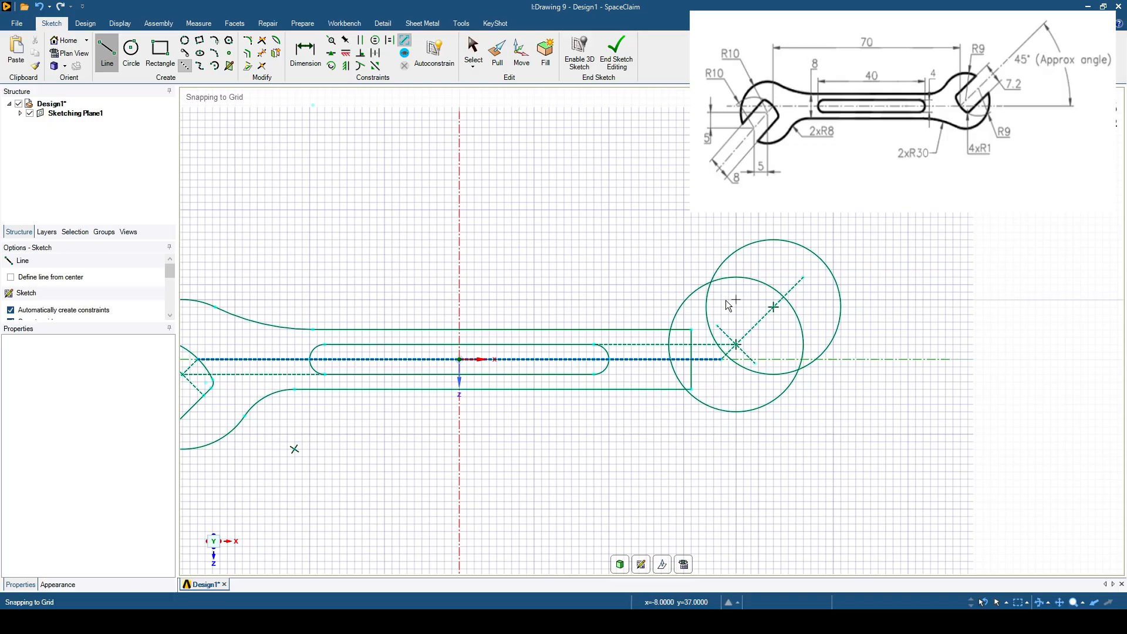
left_click(718, 327)
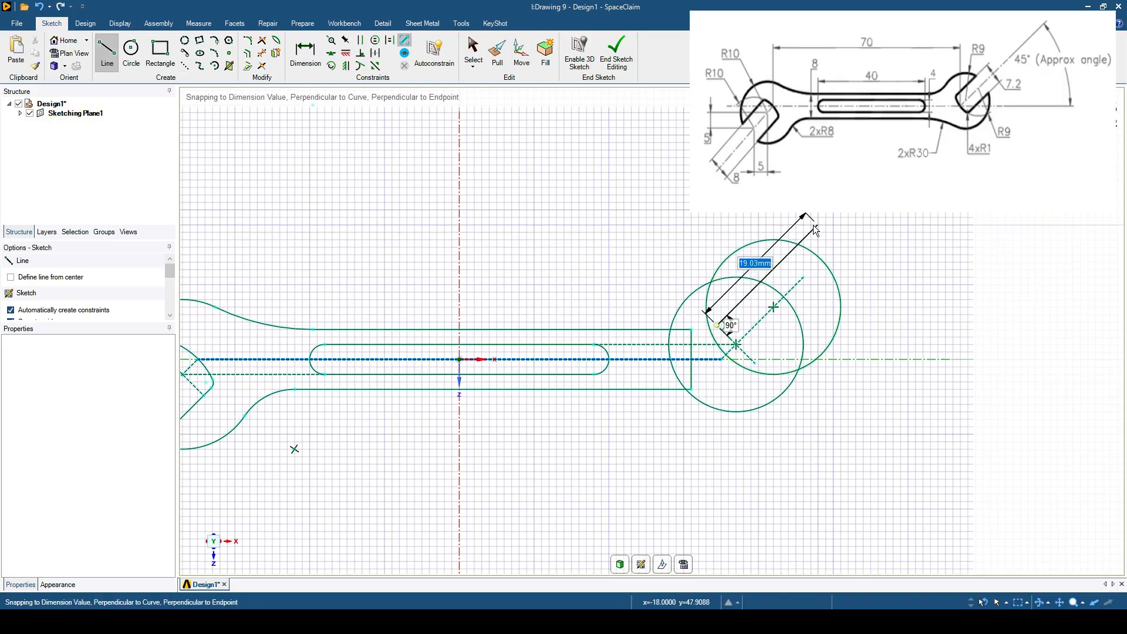
left_click(817, 225)
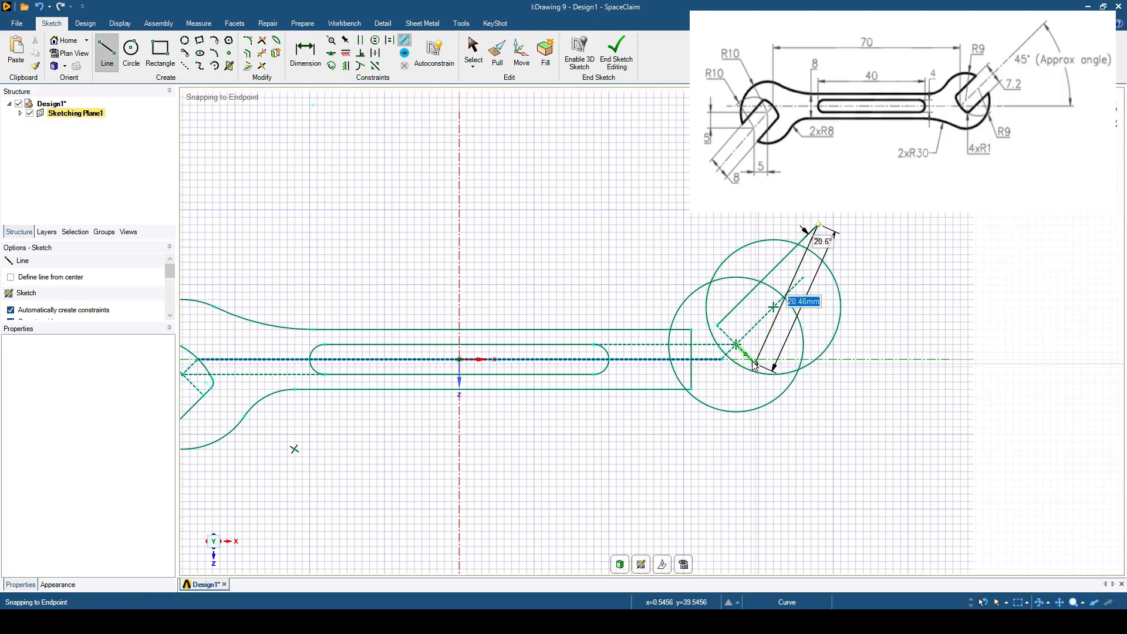
key("Escape")
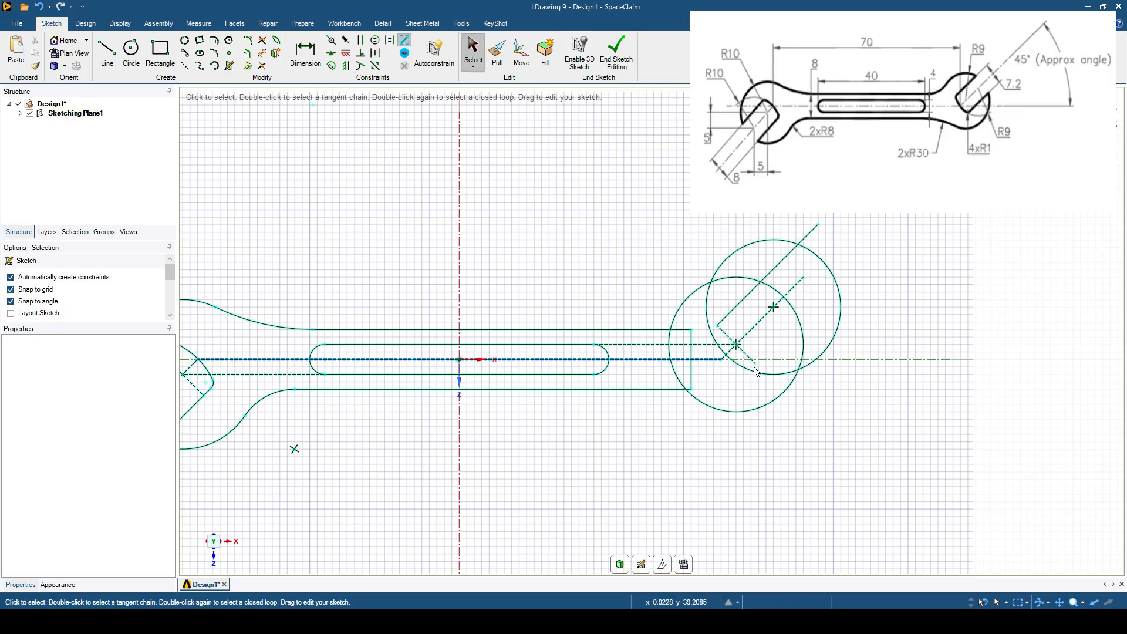
left_click(108, 54)
left_click(718, 327)
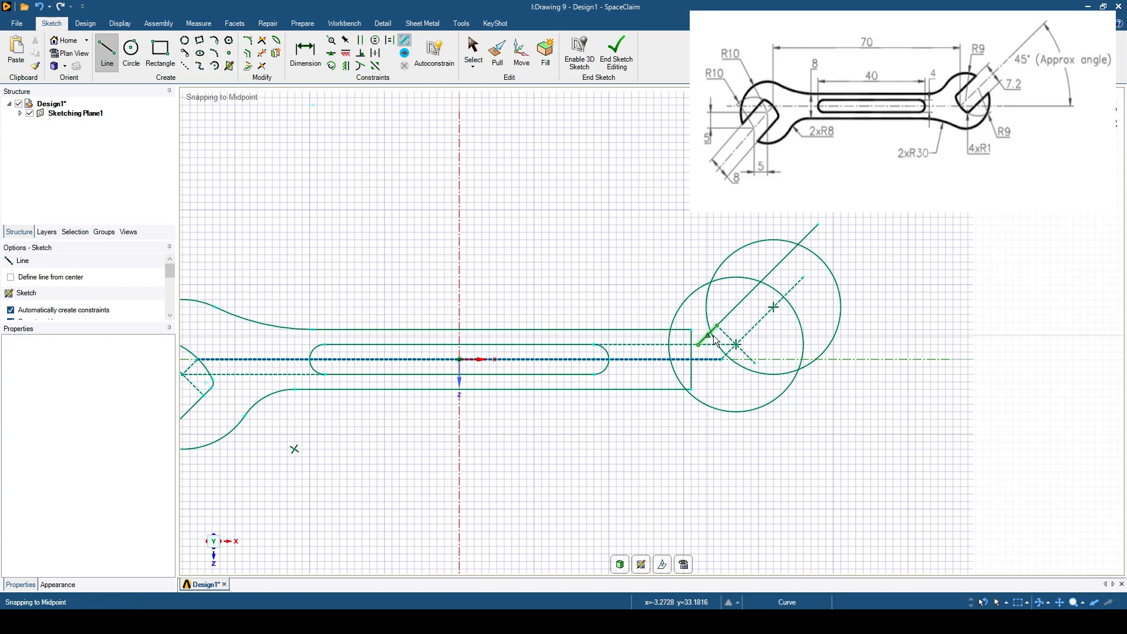
Step: Draw the lower side of the right jaw through the lower 3.6 mm construction line's end, parallel to the upper side
left_click(756, 365)
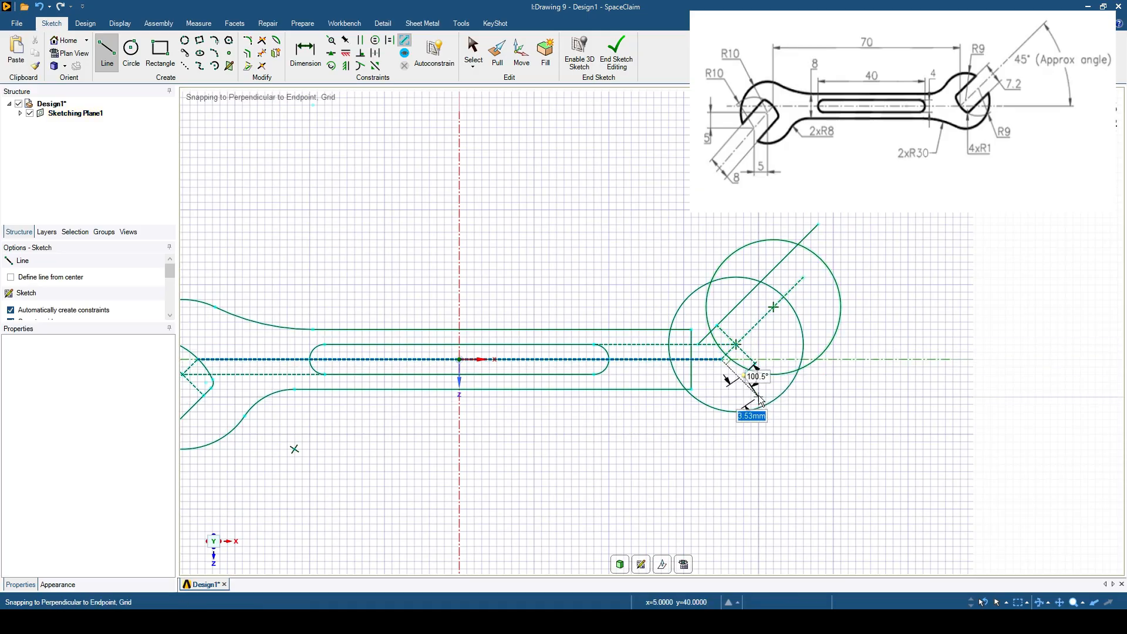
key("Escape")
left_click(755, 362)
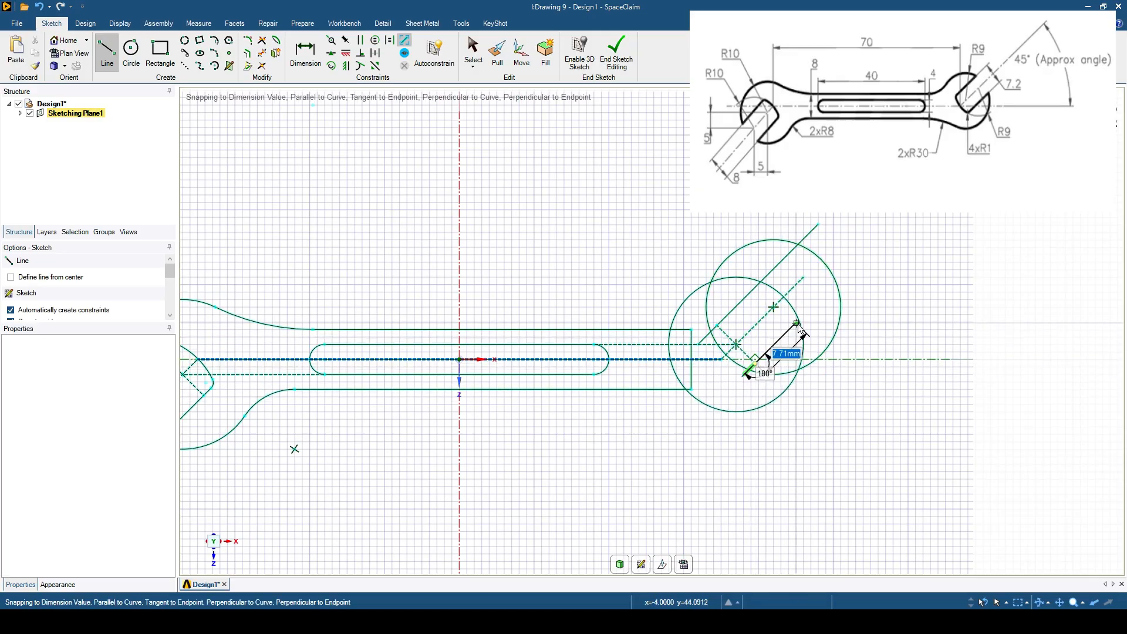
left_click(865, 257)
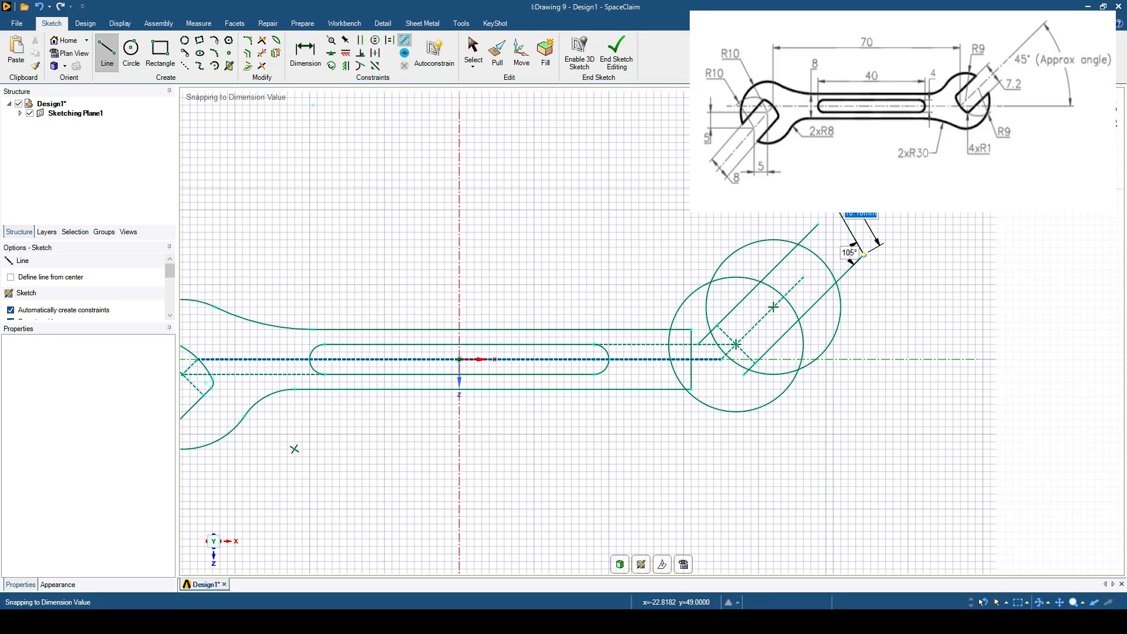
key("Escape")
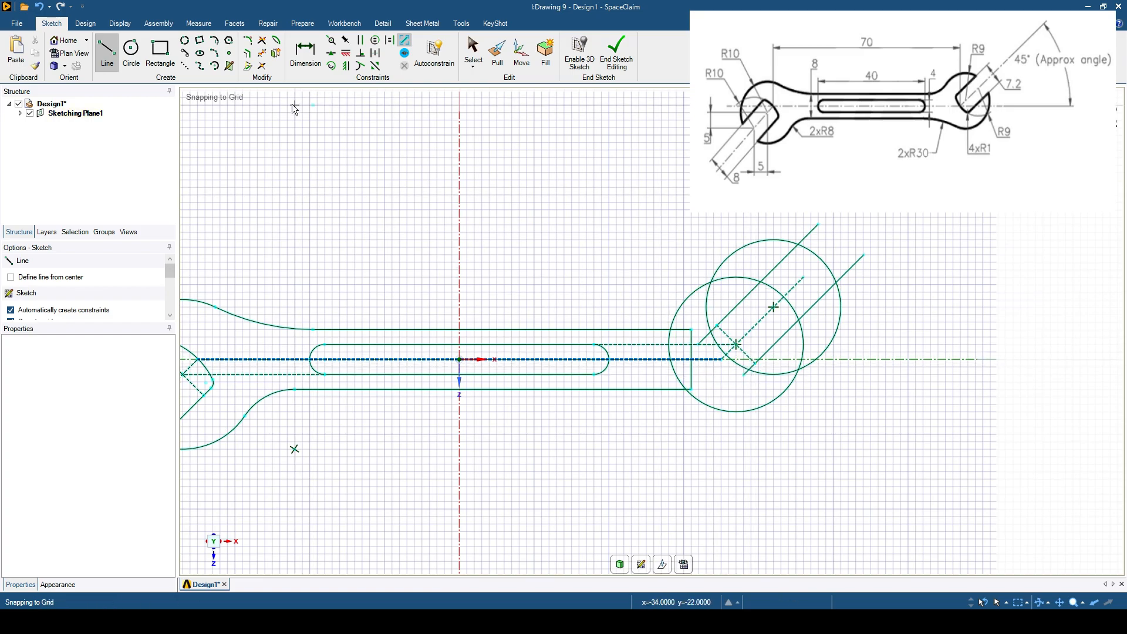
Step: Trim the handle's right end line, the handle edges inside the right head, and the head circle's arc between those edges
left_click(262, 53)
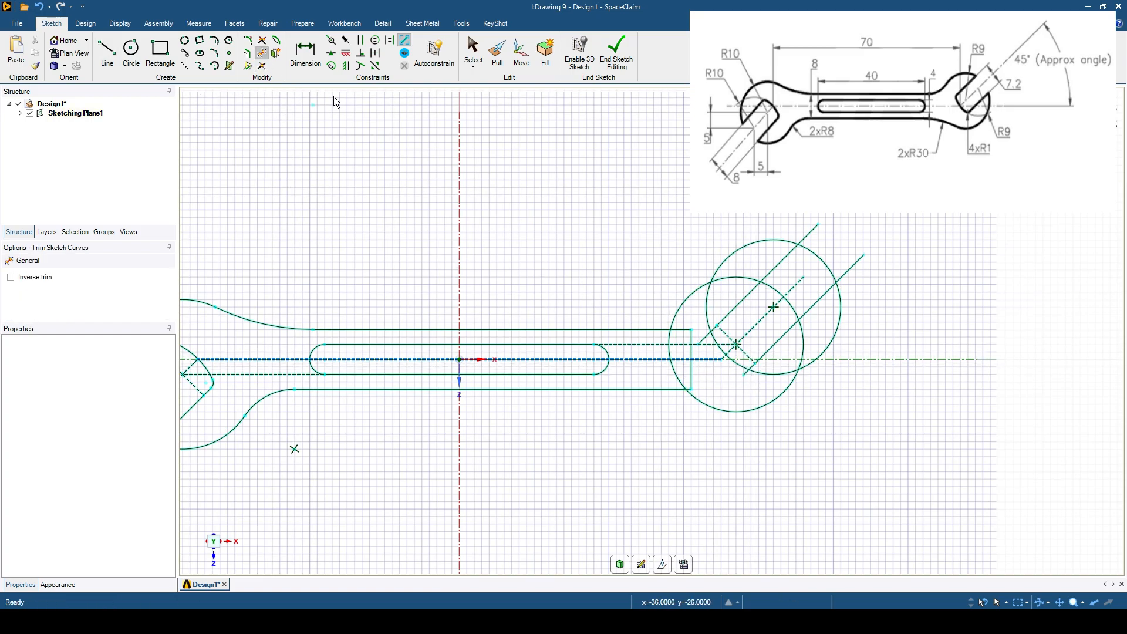
left_click(675, 366)
left_click(690, 379)
left_click(691, 339)
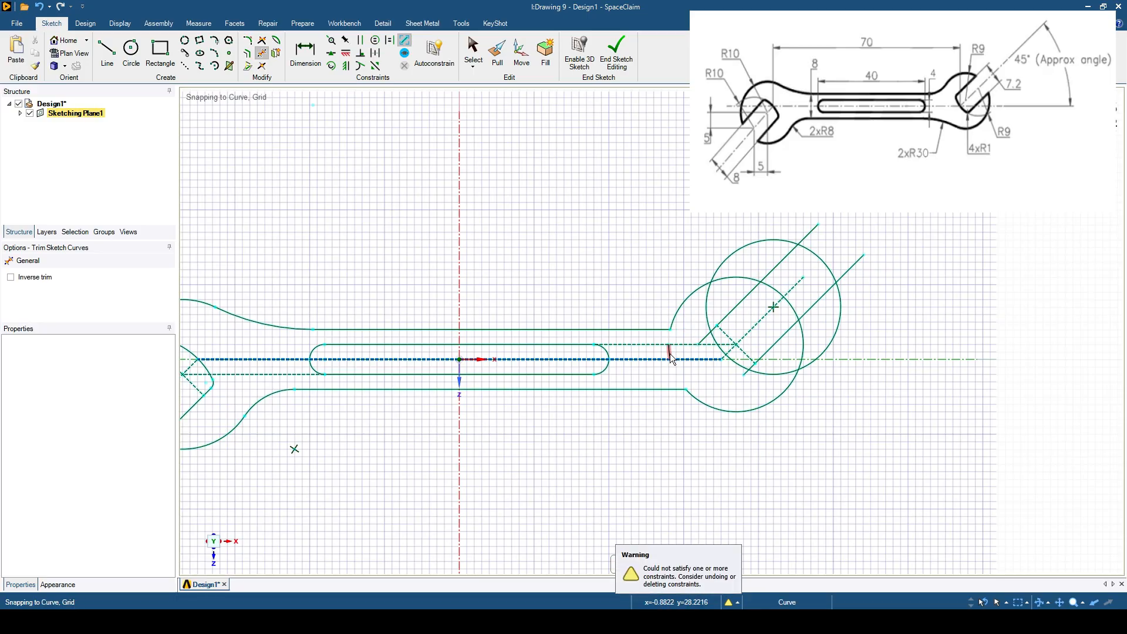
left_click(671, 354)
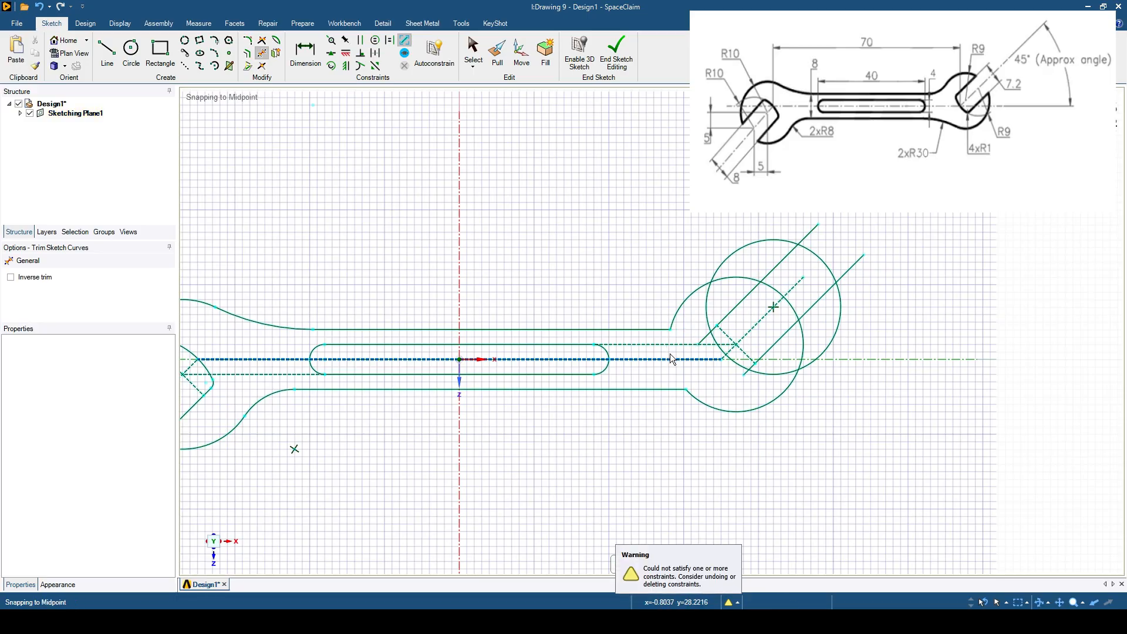
Step: Trim both overhanging ends of the right jaw's upper line and the second circle's arcs left of and above the jaw
left_click(703, 338)
left_click(707, 308)
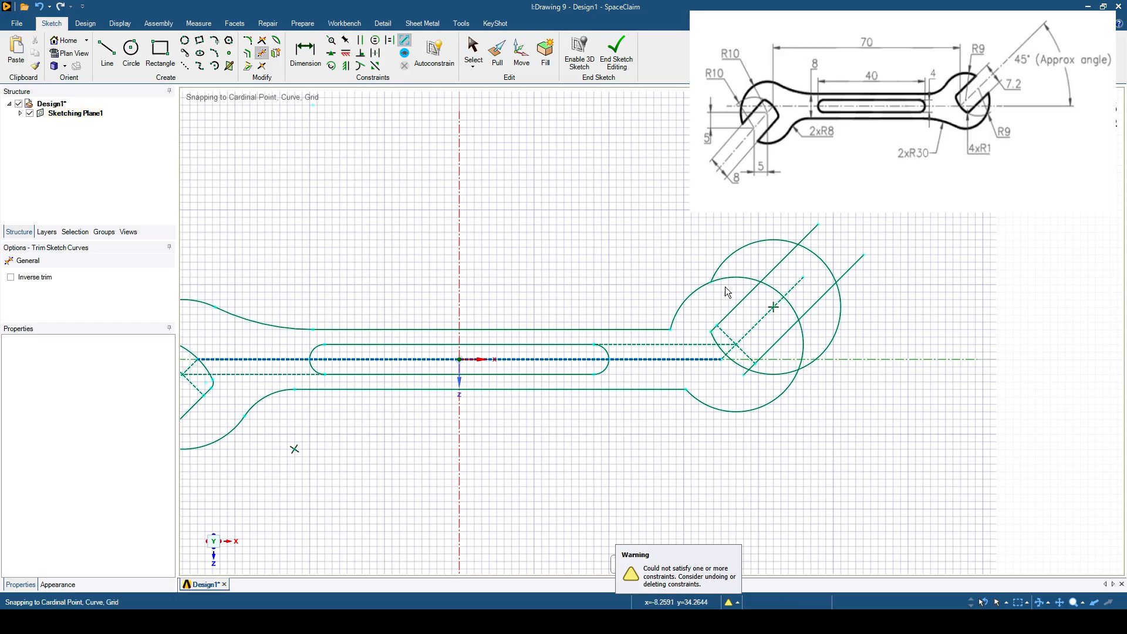
left_click(738, 249)
left_click(812, 238)
left_click(813, 257)
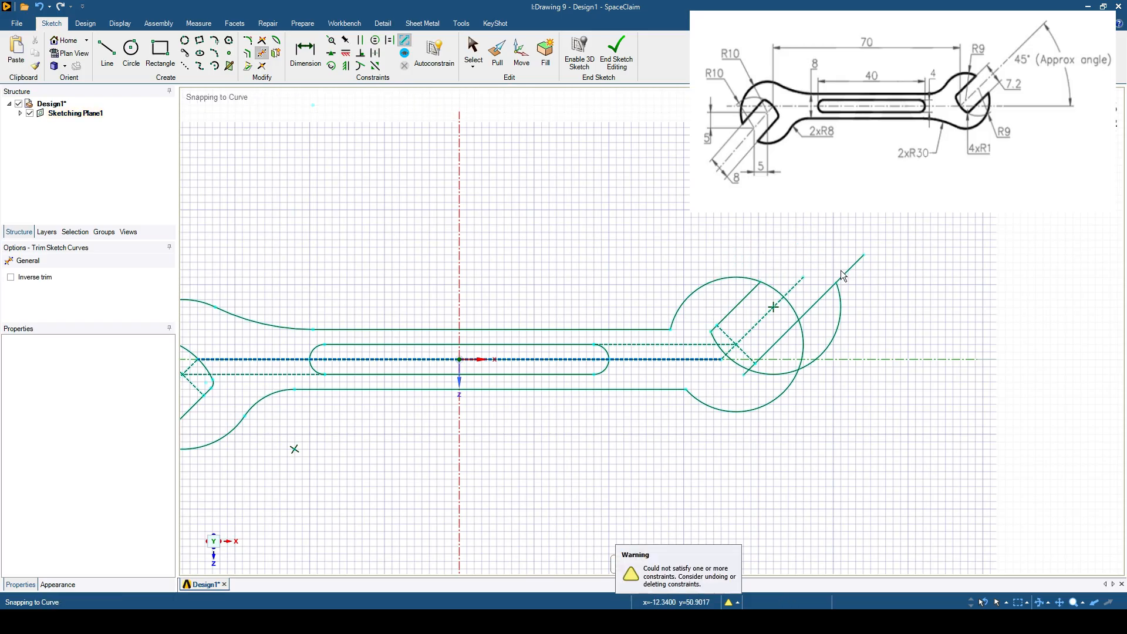
Step: Trim the right jaw's lower line overhangs, the second circle's leftover outer arcs, and the head arc across the jaw opening
left_click(851, 268)
left_click(823, 294)
left_click(841, 297)
left_click(793, 311)
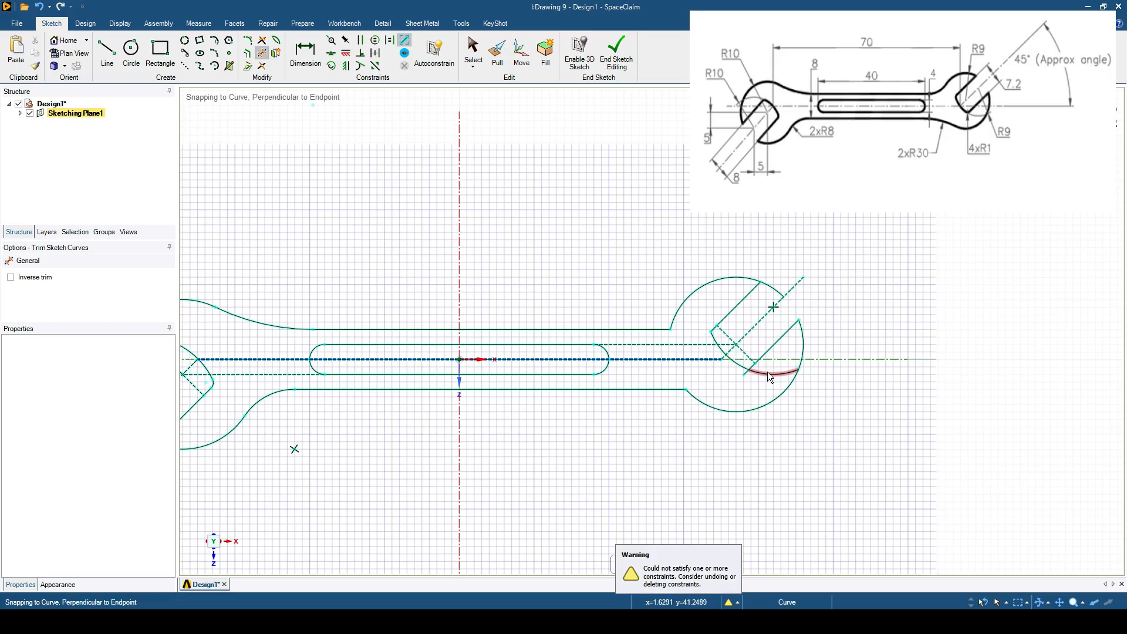
left_click(747, 375)
left_click(771, 289)
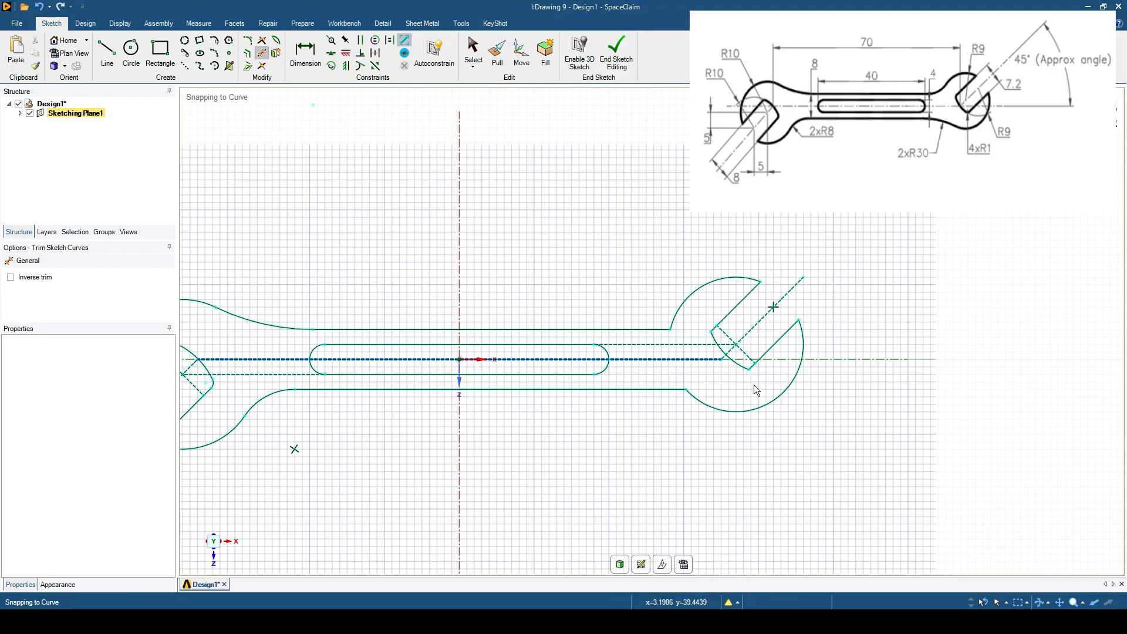
Step: Trim away the construction lines inside the left jaw and along the handle's left half
scroll(646, 407, "down", 1)
middle_click_drag(612, 418, 659, 413, "shift")
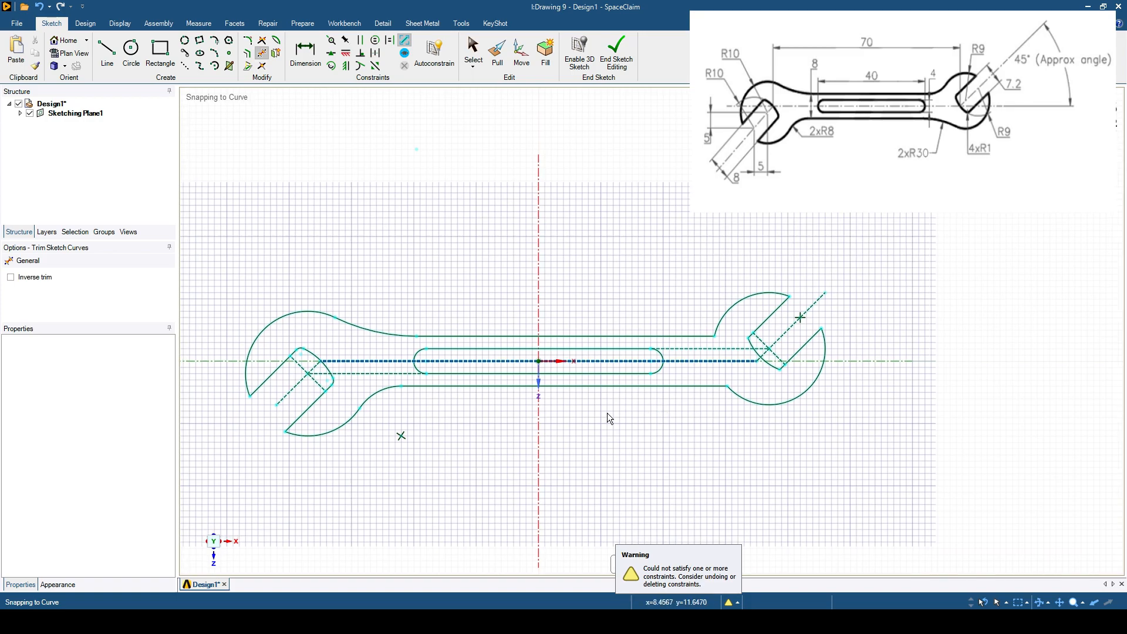
left_click(299, 383)
left_click(305, 372)
left_click(315, 369)
left_click(329, 372)
left_click(362, 360)
left_click(363, 372)
left_click(441, 361)
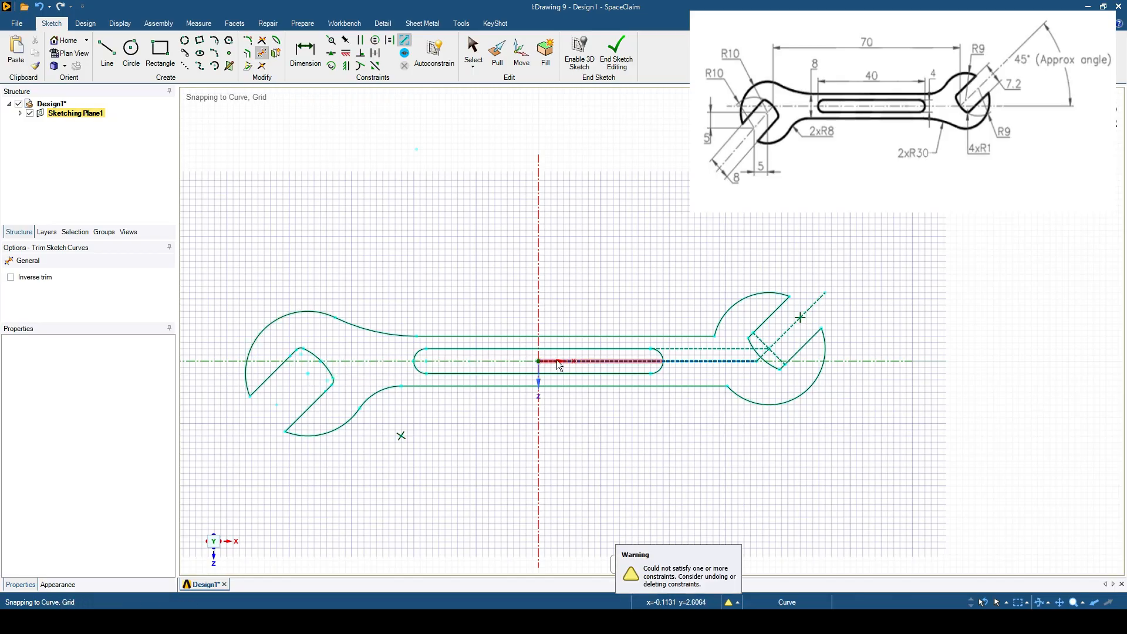
Step: Trim away the construction lines along the handle's right half and inside the right head
left_click(593, 360)
left_click(682, 361)
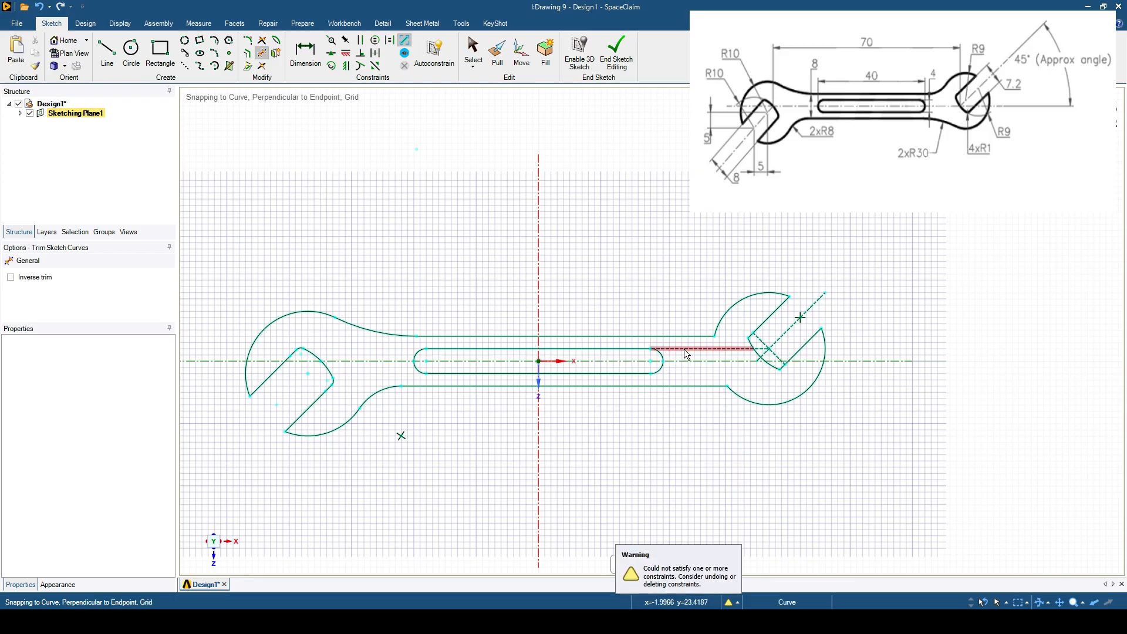
left_click(684, 349)
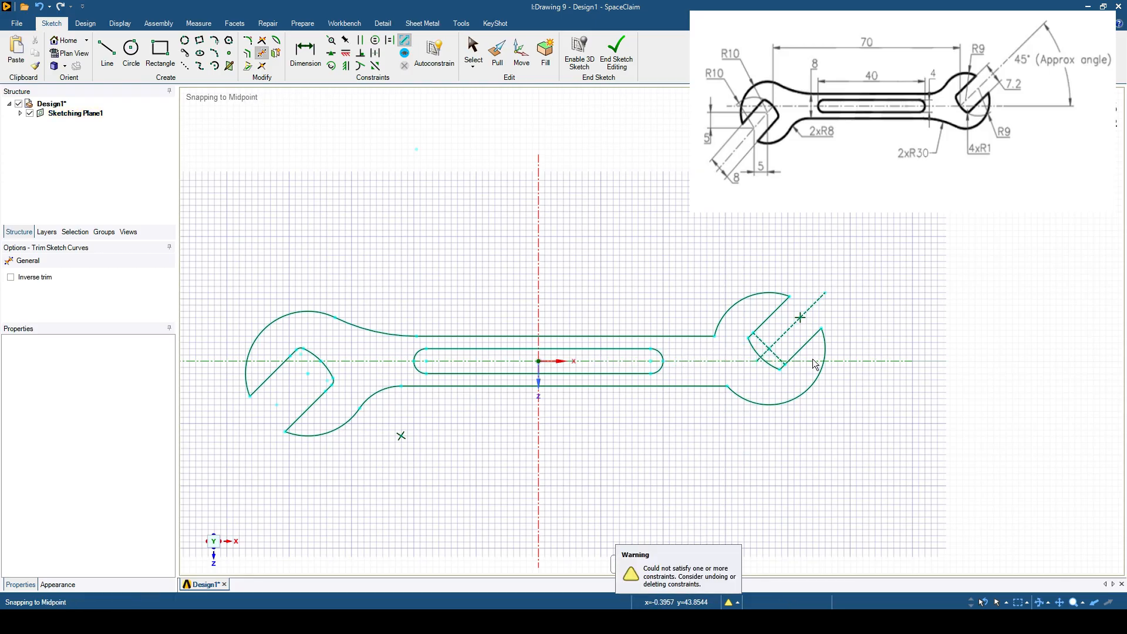
scroll(815, 365, "up", 1)
left_click(790, 326)
left_click(757, 341)
left_click(767, 355)
left_click(756, 353)
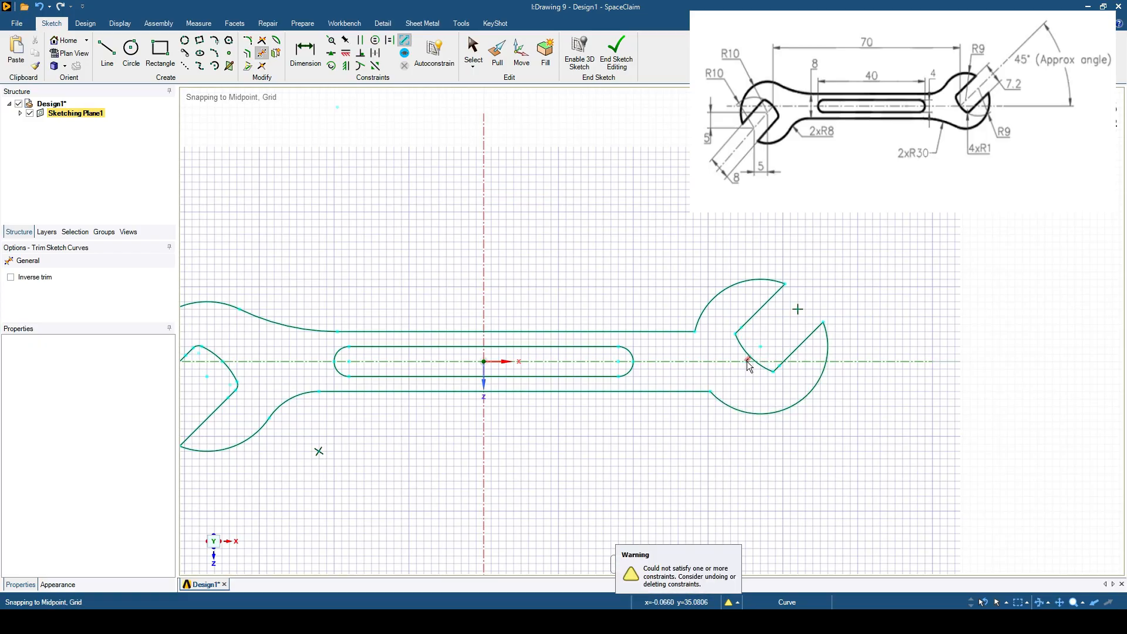
Step: Fillet both inner corners of the right jaw opening with a 1 mm radius
scroll(749, 369, "down", 1)
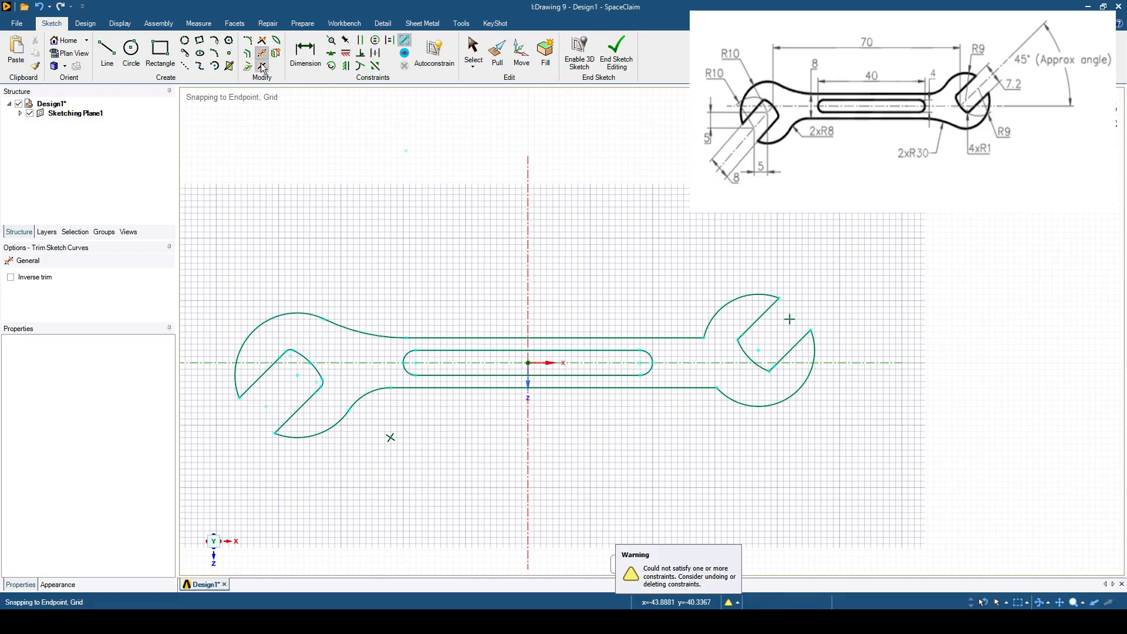
left_click(249, 41)
scroll(767, 351, "up", 2)
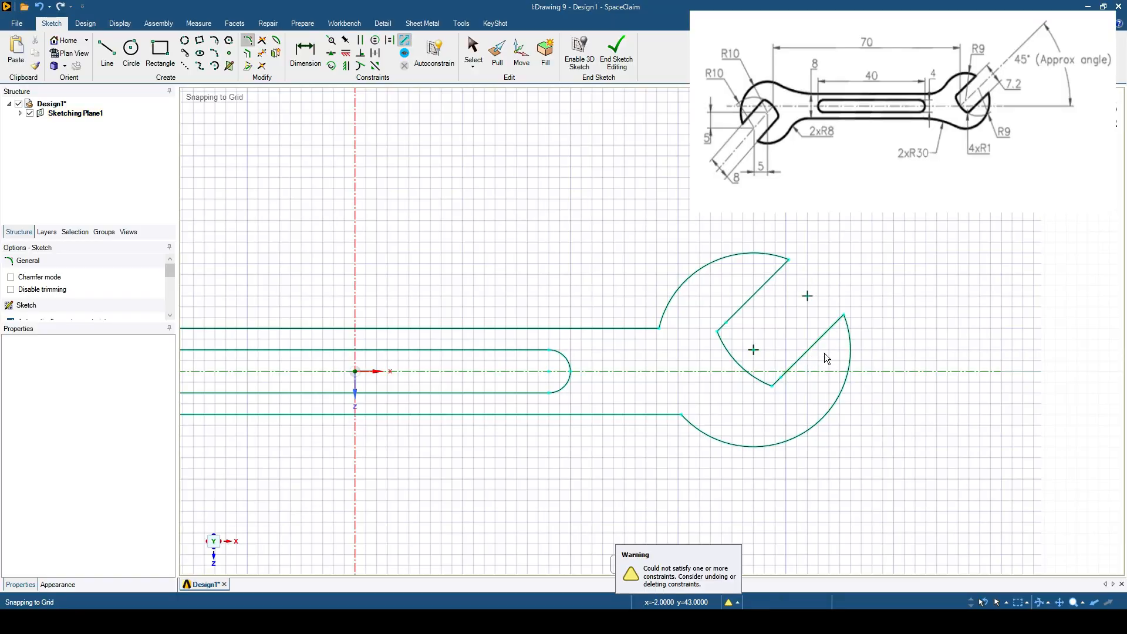
scroll(828, 352, "up", 1)
left_click(710, 311)
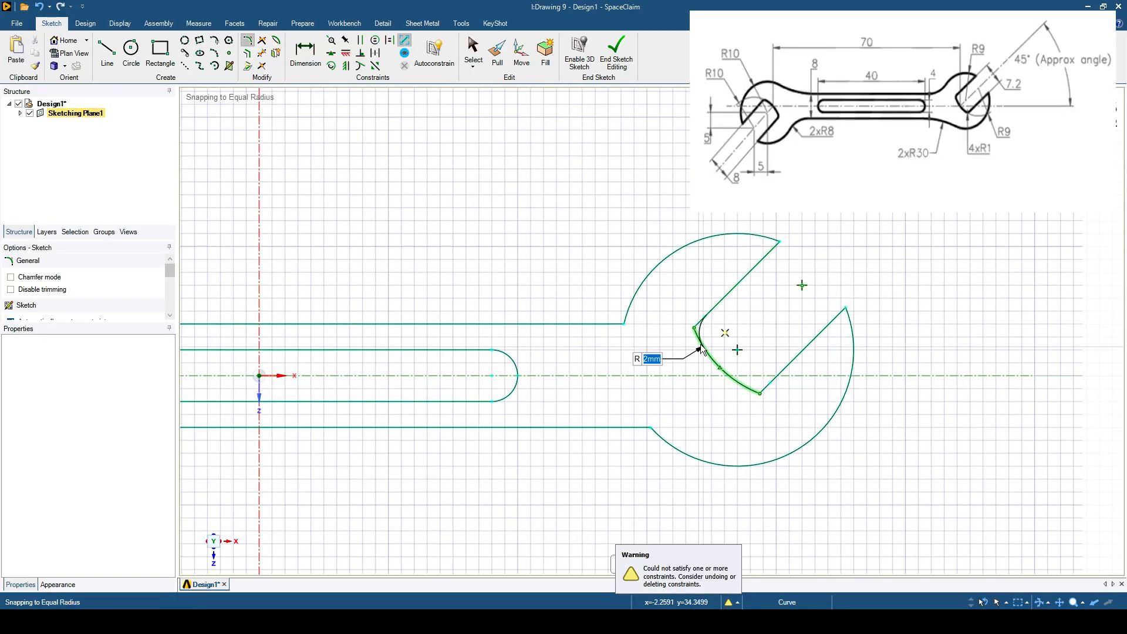
left_click(702, 351)
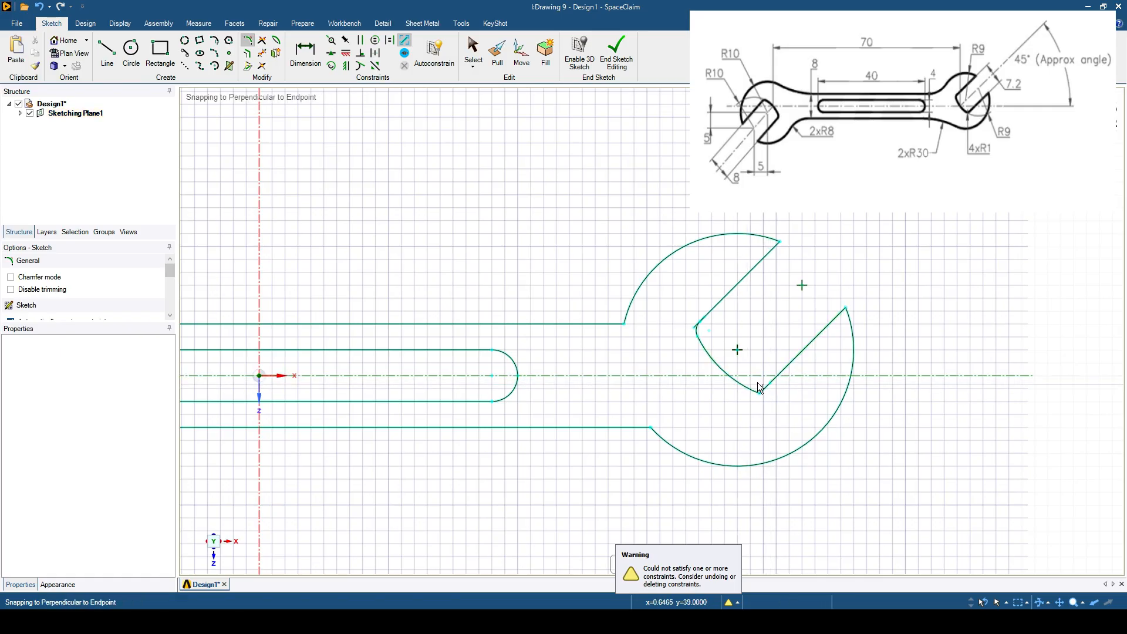
scroll(756, 382, "up", 4)
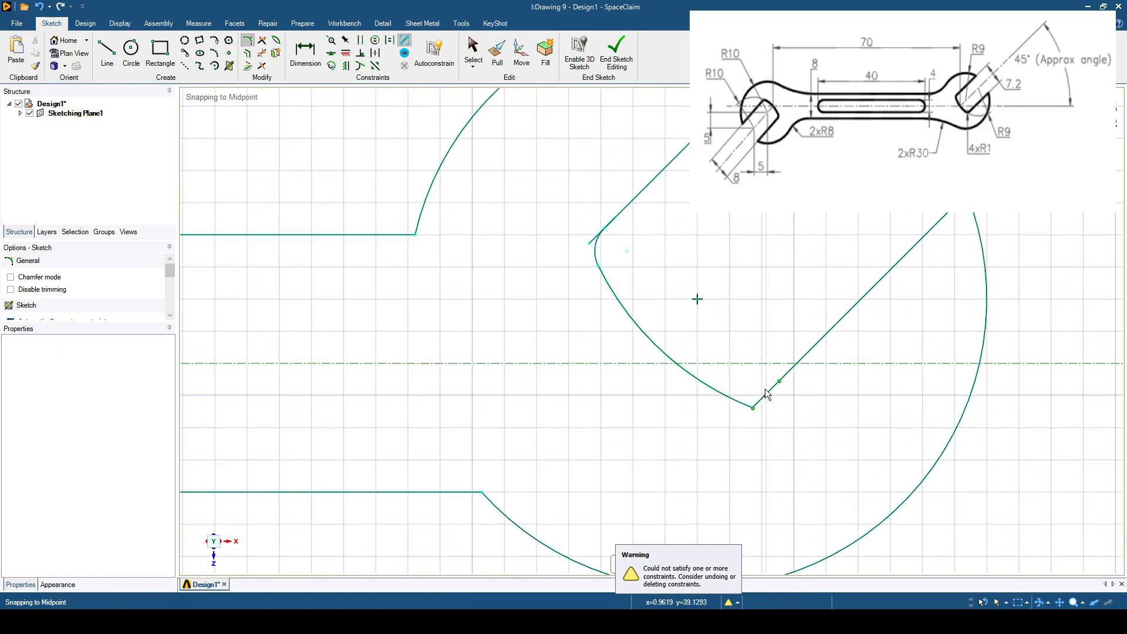
left_click(740, 398)
type("1")
key("Return")
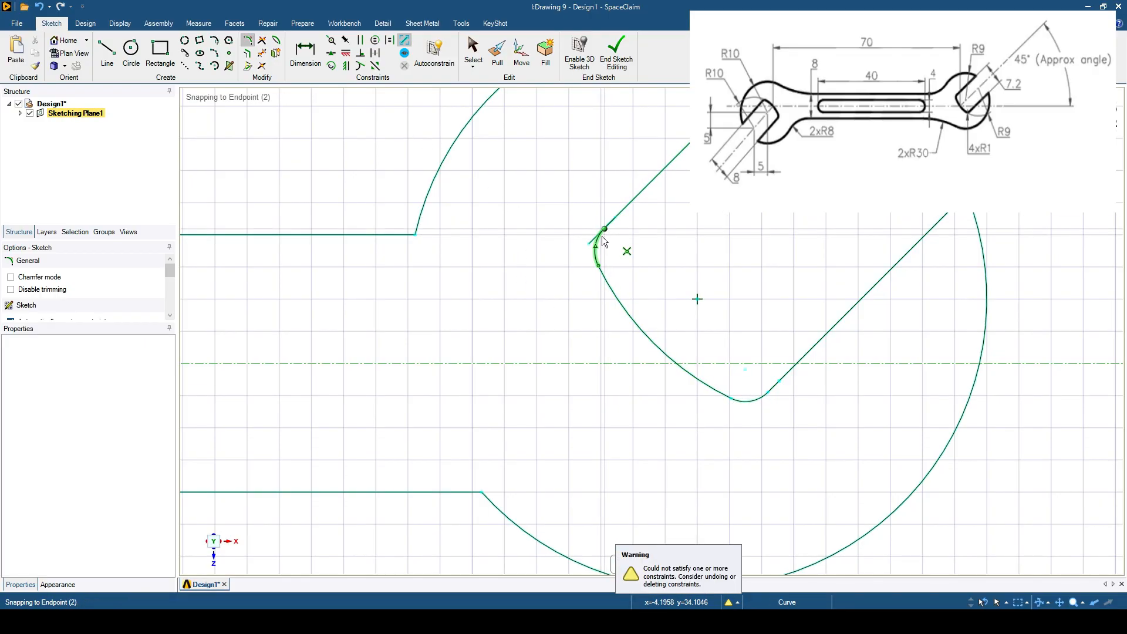
Step: Trim off the short line overhang left outside the fillet at the right jaw's upper inner corner
left_click(263, 55)
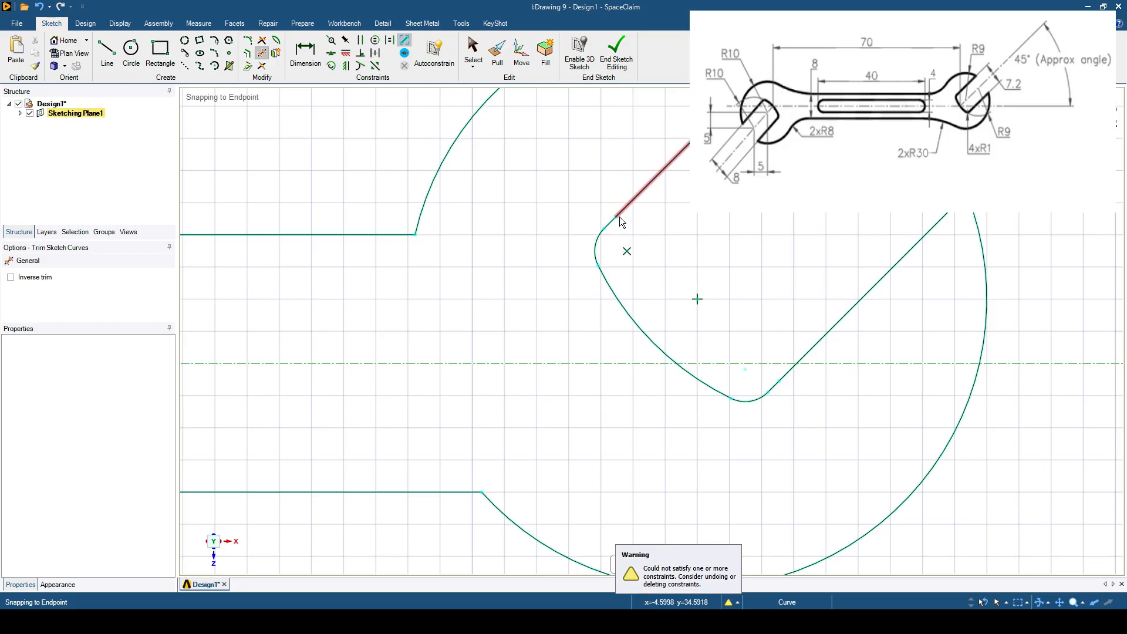
scroll(615, 213, "up", 5)
scroll(613, 220, "up", 8)
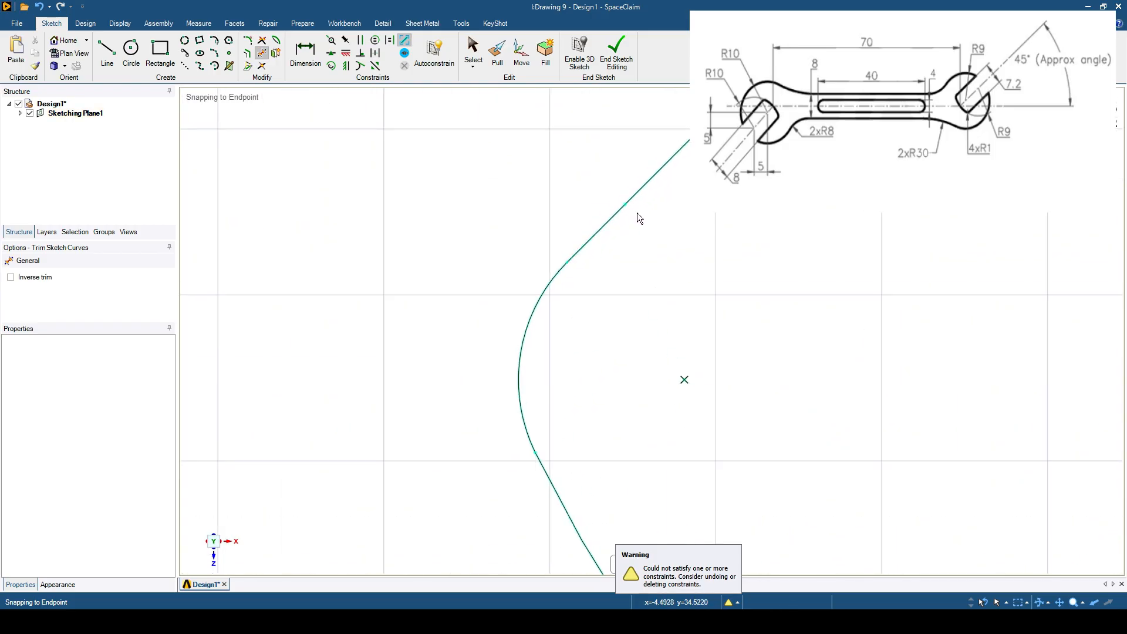
scroll(628, 222, "down", 12)
scroll(629, 227, "down", 11)
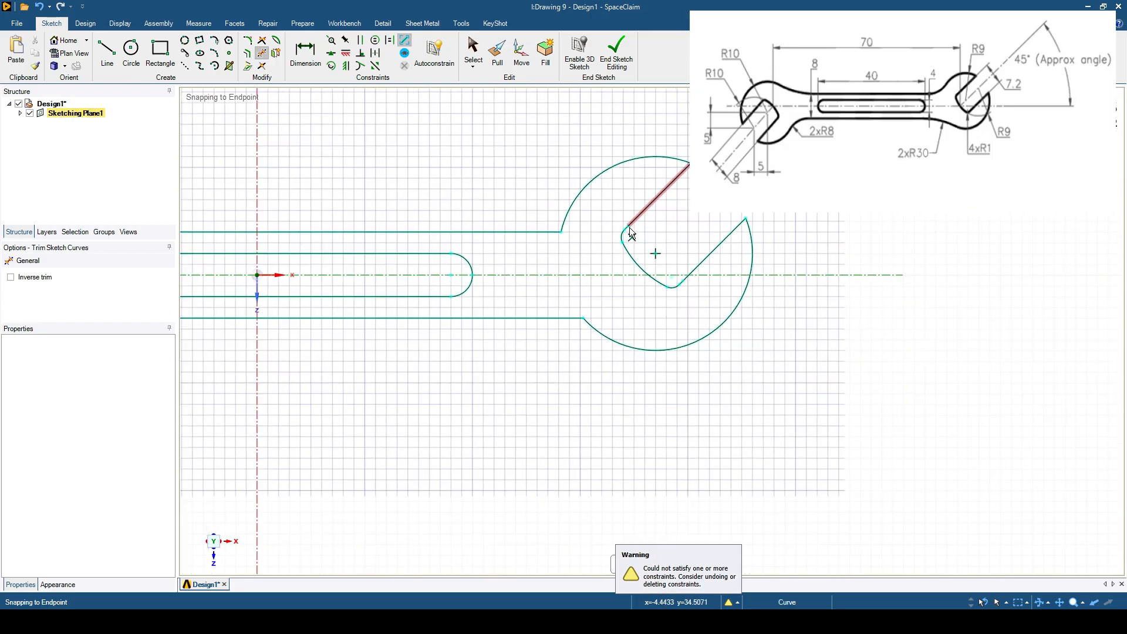
mouse_move(556, 297)
middle_mouse_down("shift")
mouse_move(597, 353)
mouse_move(582, 373)
mouse_move(550, 359)
mouse_move(586, 370)
middle_mouse_up("shift")
scroll(569, 355, "up", 2)
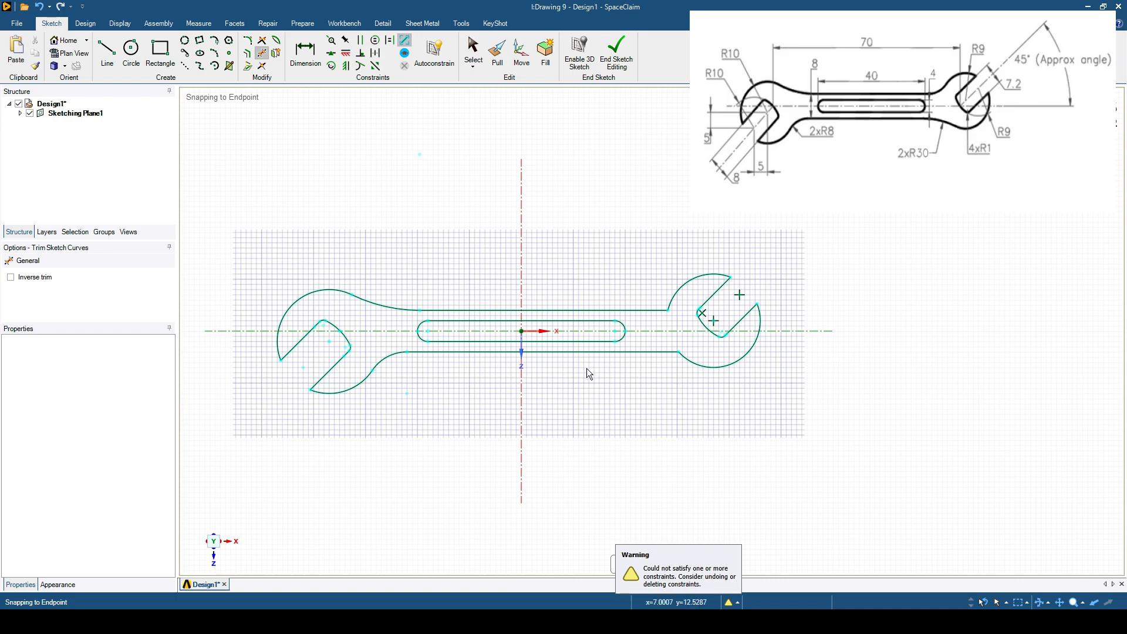
middle_click_drag(590, 383, 598, 376, "shift")
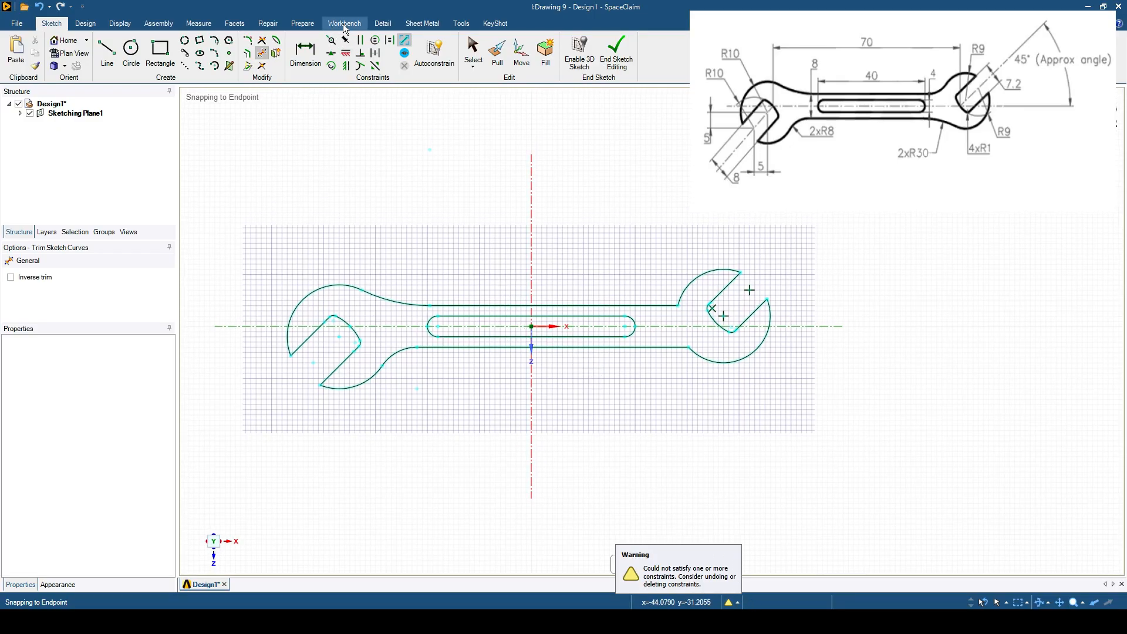
Step: Set the annotation text size to 2.5 and dimension the slot's overall length and width, placing both above the handle
left_click(381, 23)
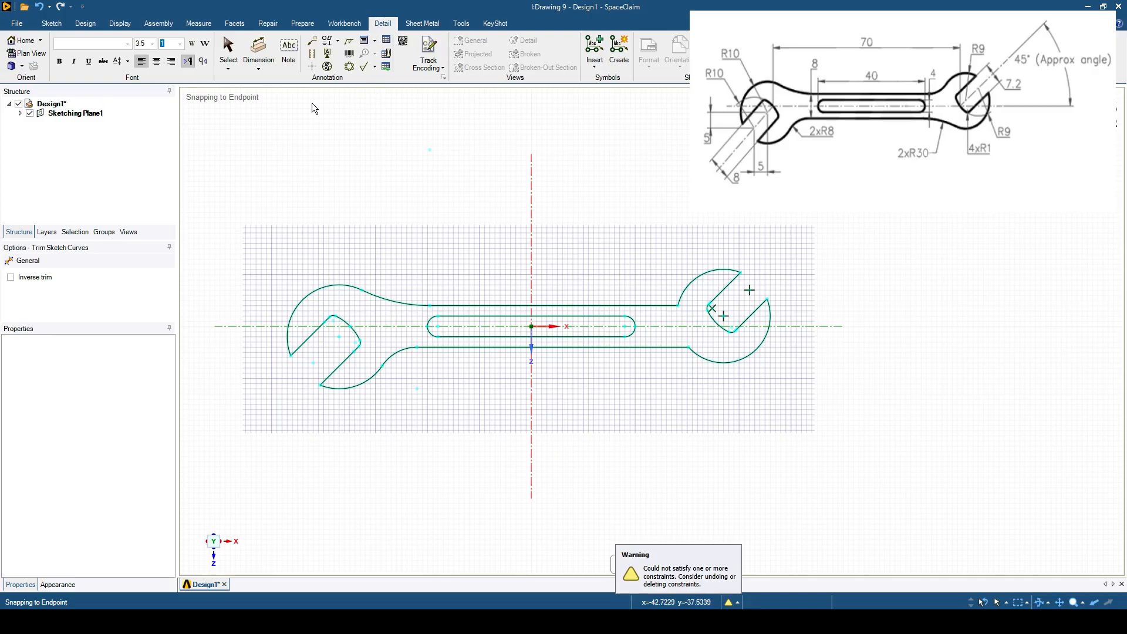
left_click(154, 46)
left_click(262, 71)
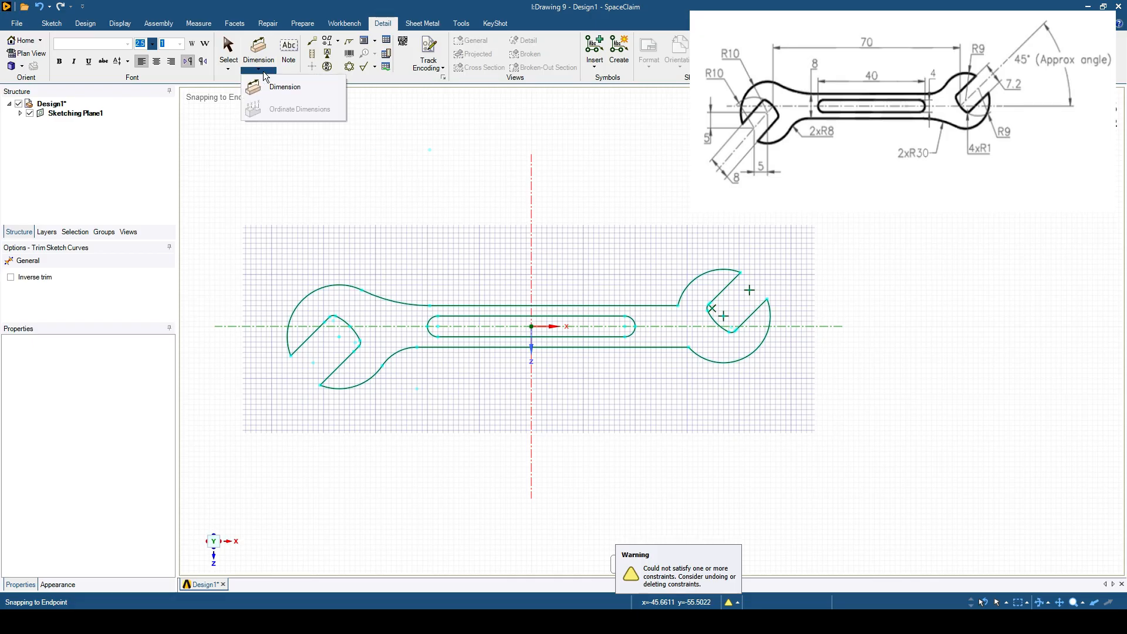
left_click(283, 86)
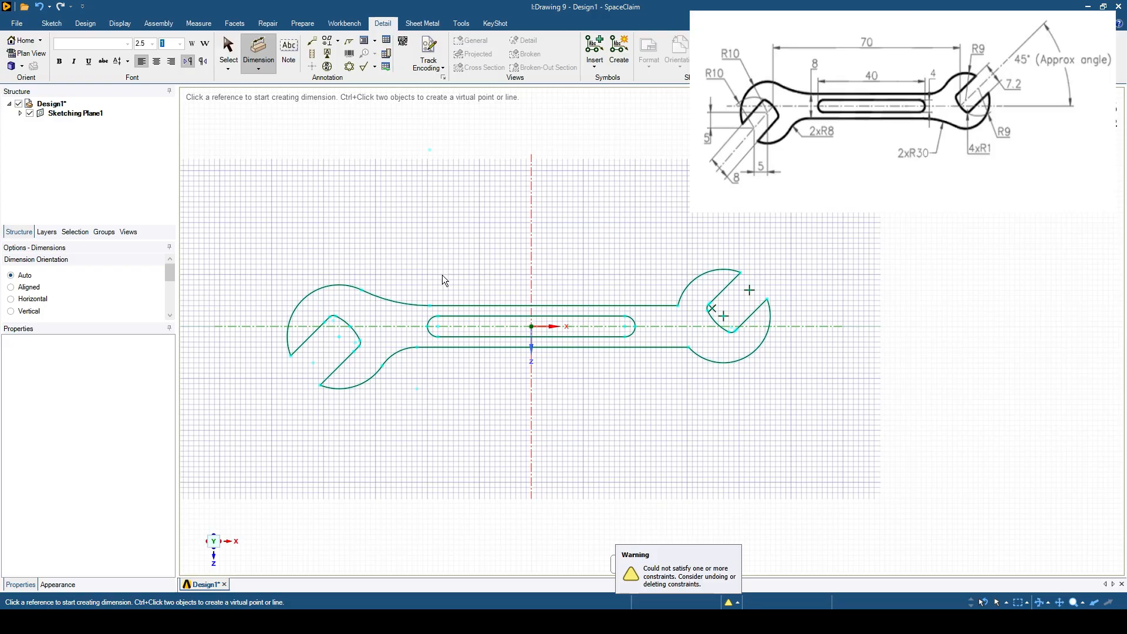
left_click(428, 332)
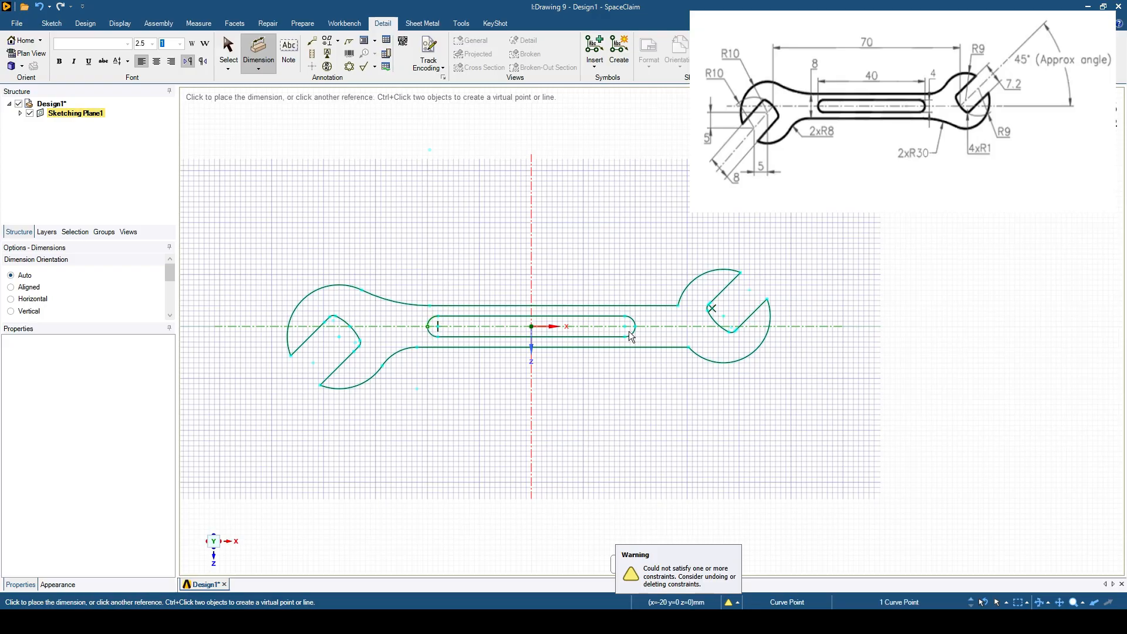
left_click(636, 327)
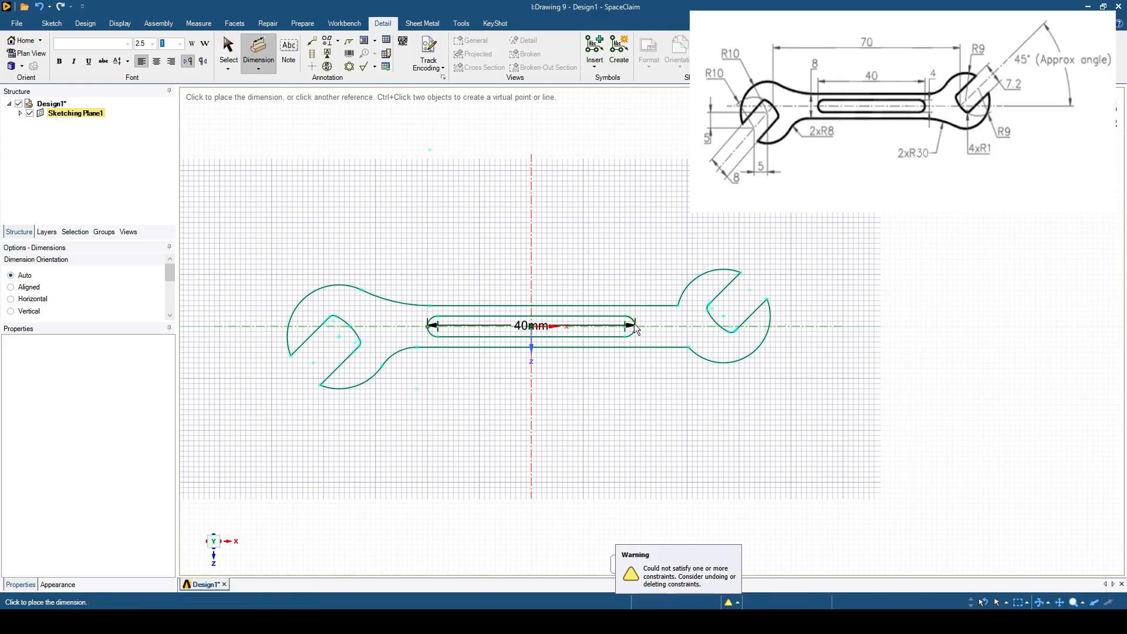
left_click(546, 302)
left_click(590, 316)
left_click(594, 339)
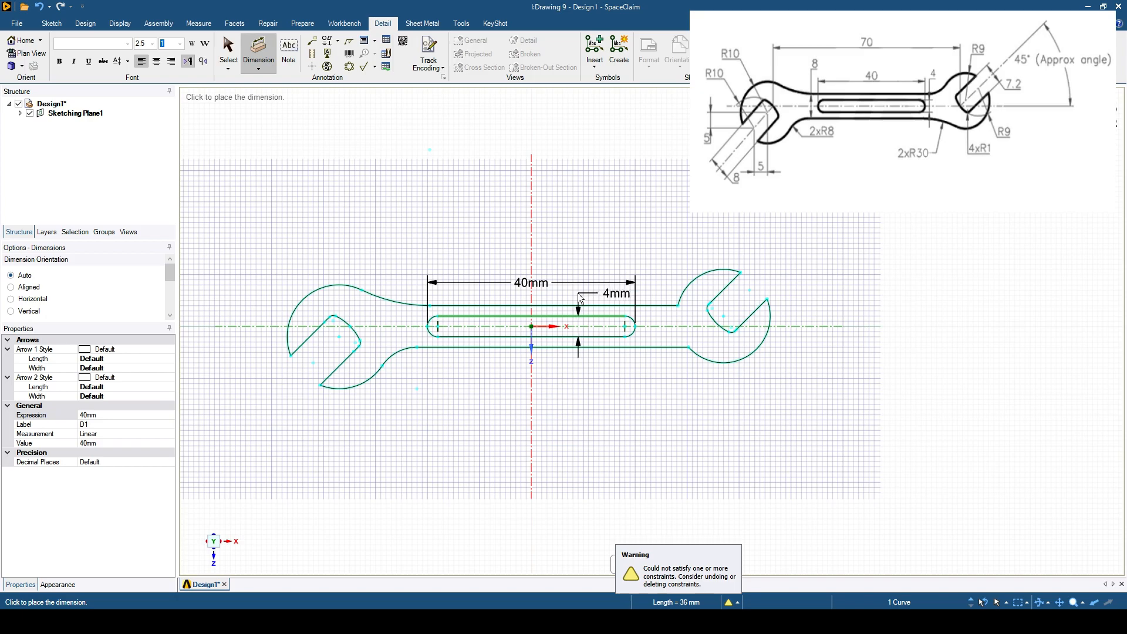
left_click(579, 297)
Step: Dimension the radii of the slot's left end and the left head's lower blend into the handle
left_click(433, 318)
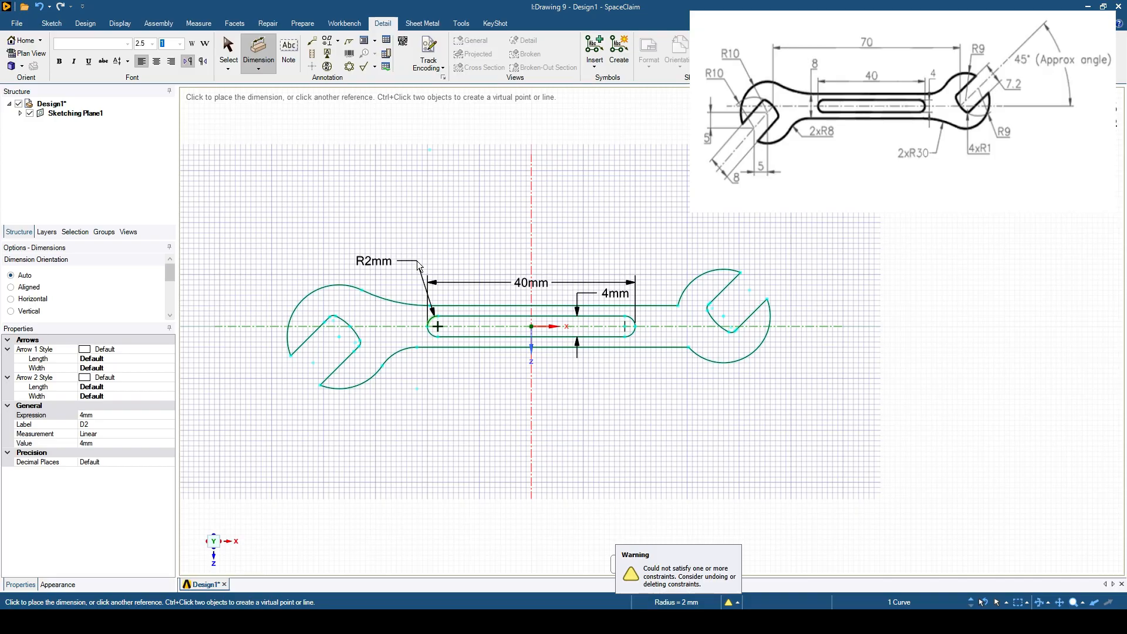
left_click(419, 265)
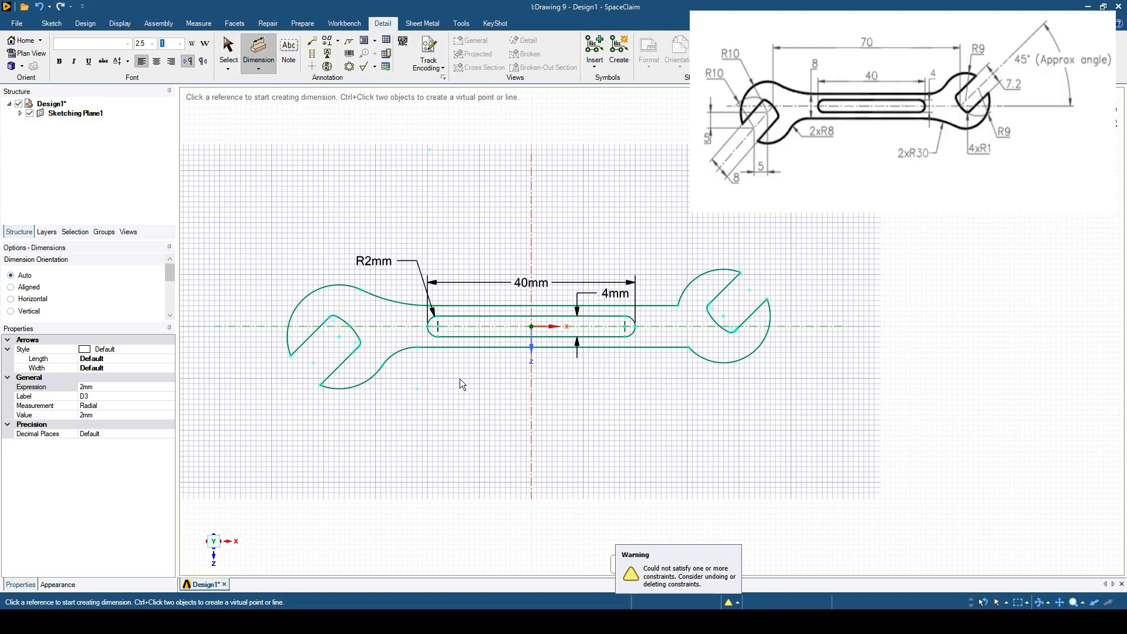
left_click(410, 377)
Step: Fillet the right head into the handle with an 8 mm radius on the upper side and 30 mm on the lower side
left_click(77, 23)
left_click(51, 24)
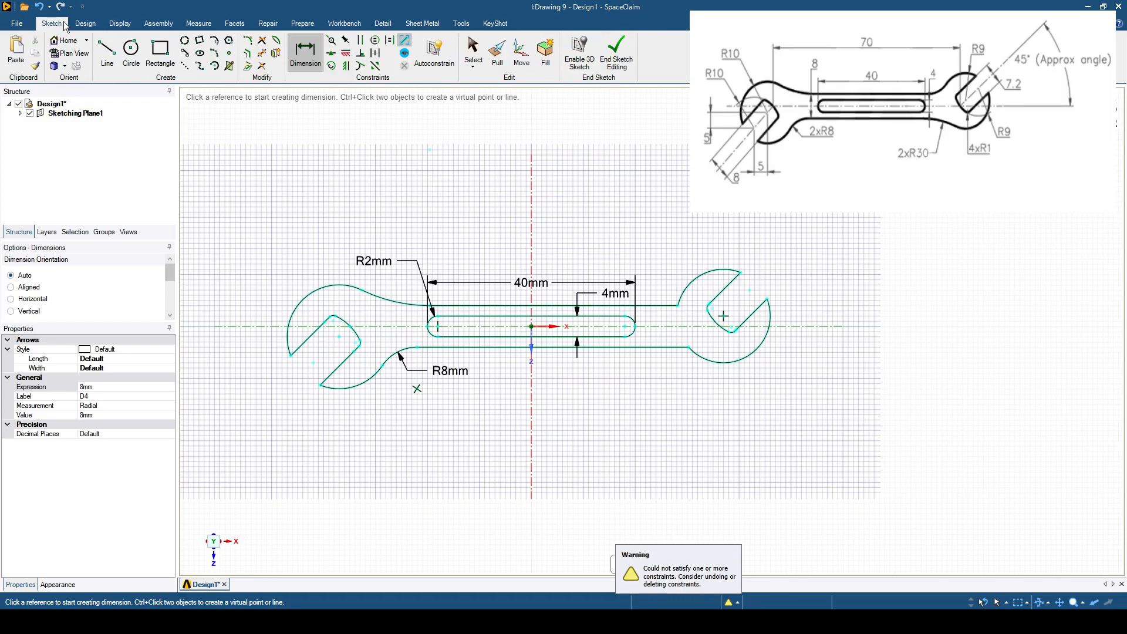
left_click(247, 42)
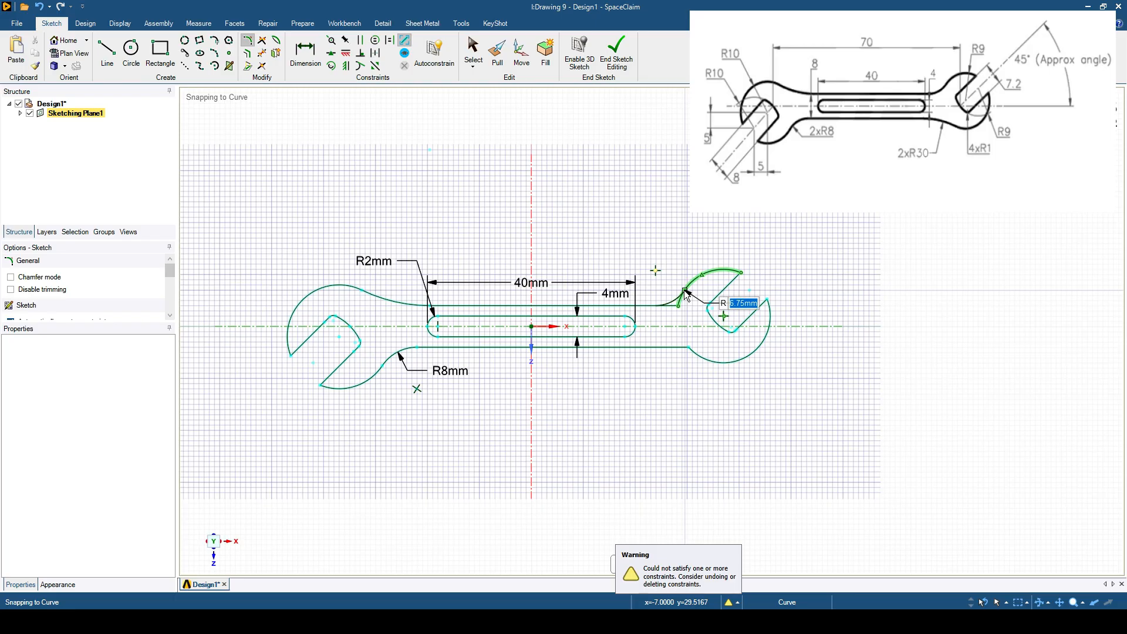
left_click(685, 291)
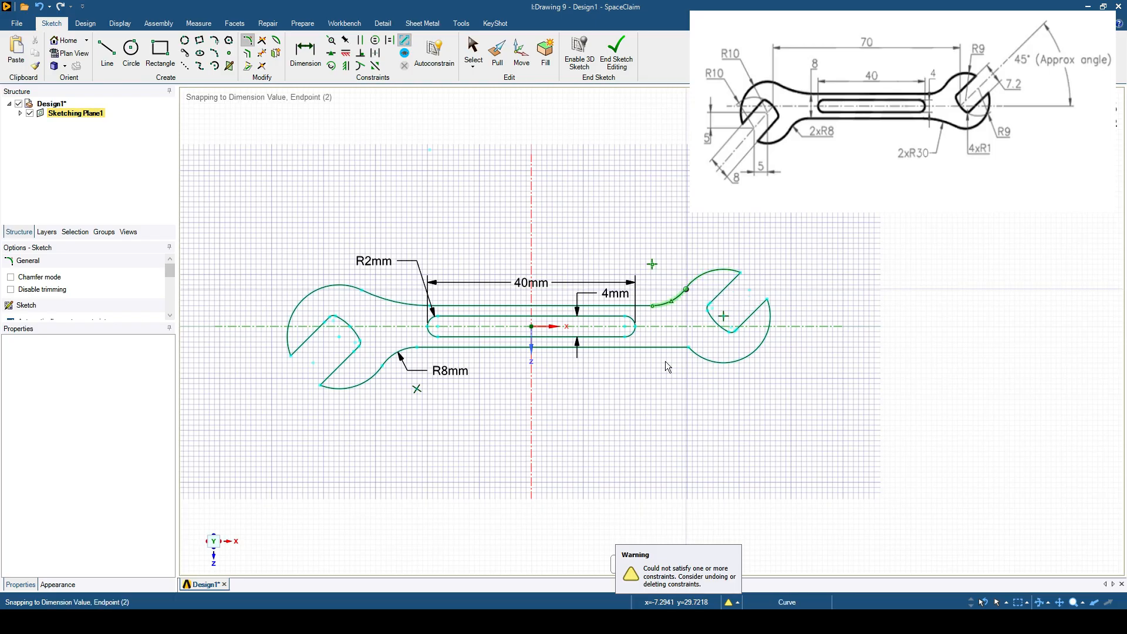
left_click(705, 359)
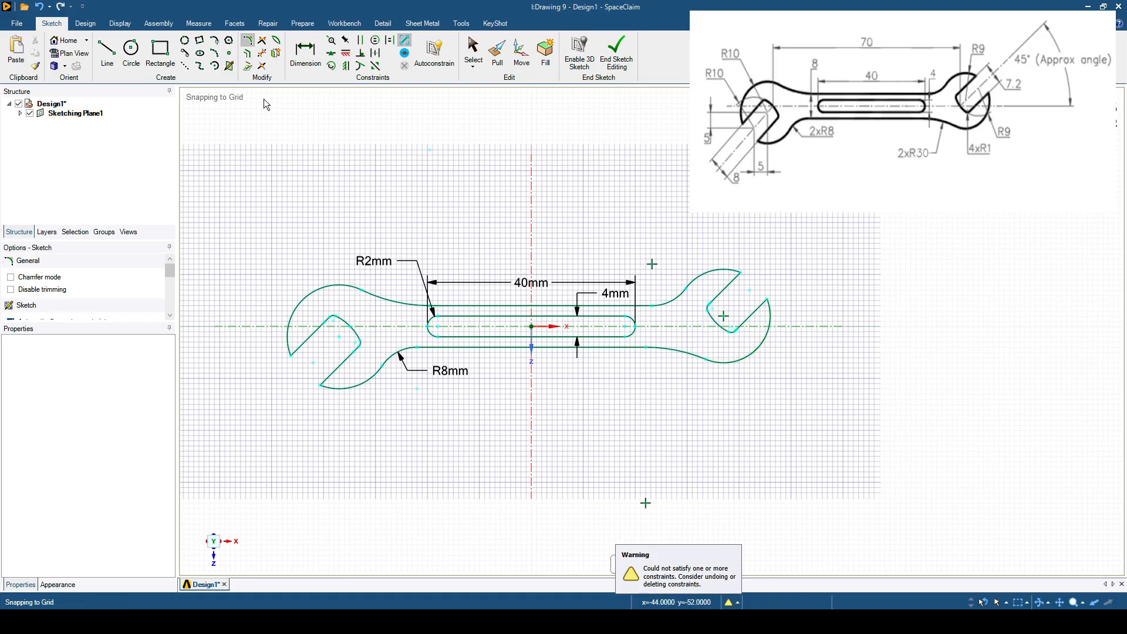
Step: Dimension the radii of the right head's lower and upper blends and of the left head's upper blend
left_click(383, 23)
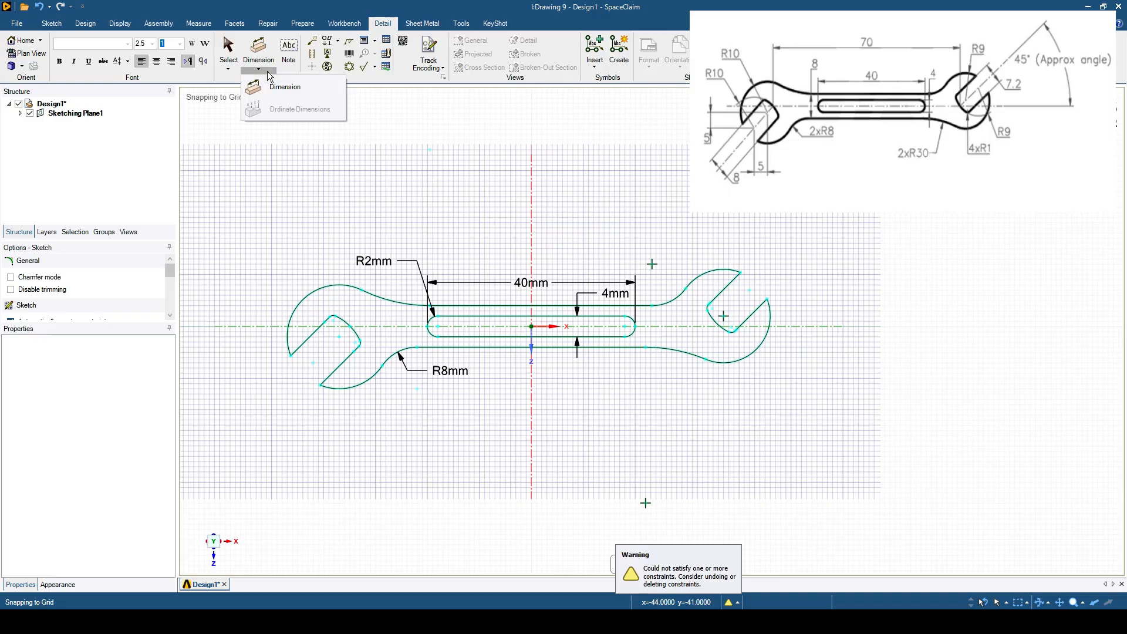
left_click(258, 54)
left_click(668, 350)
left_click(664, 375)
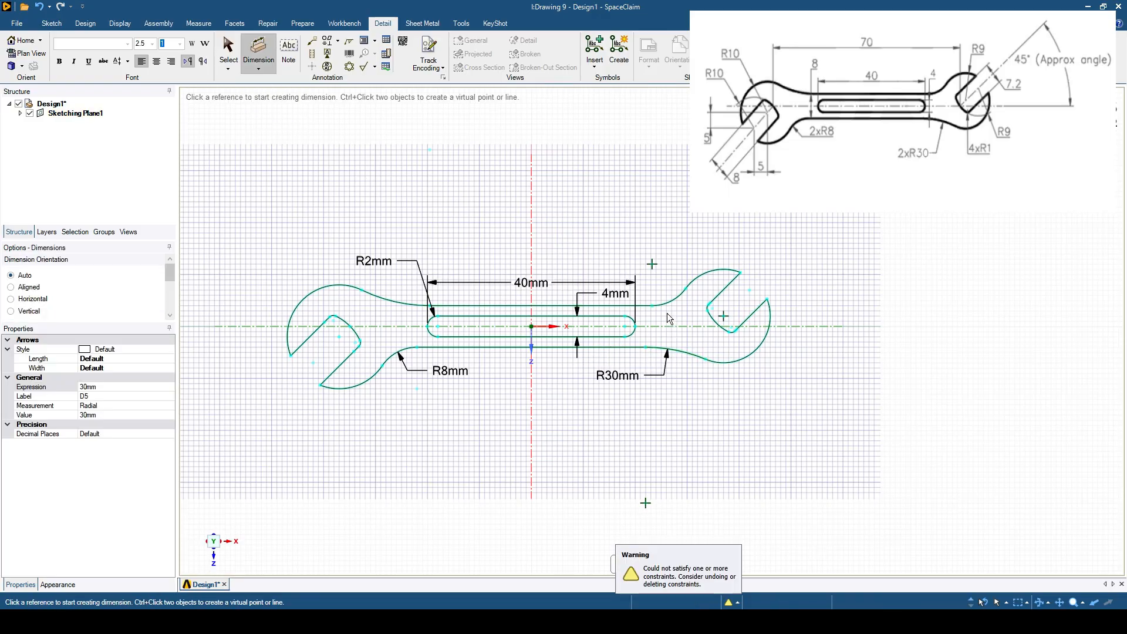
left_click(673, 302)
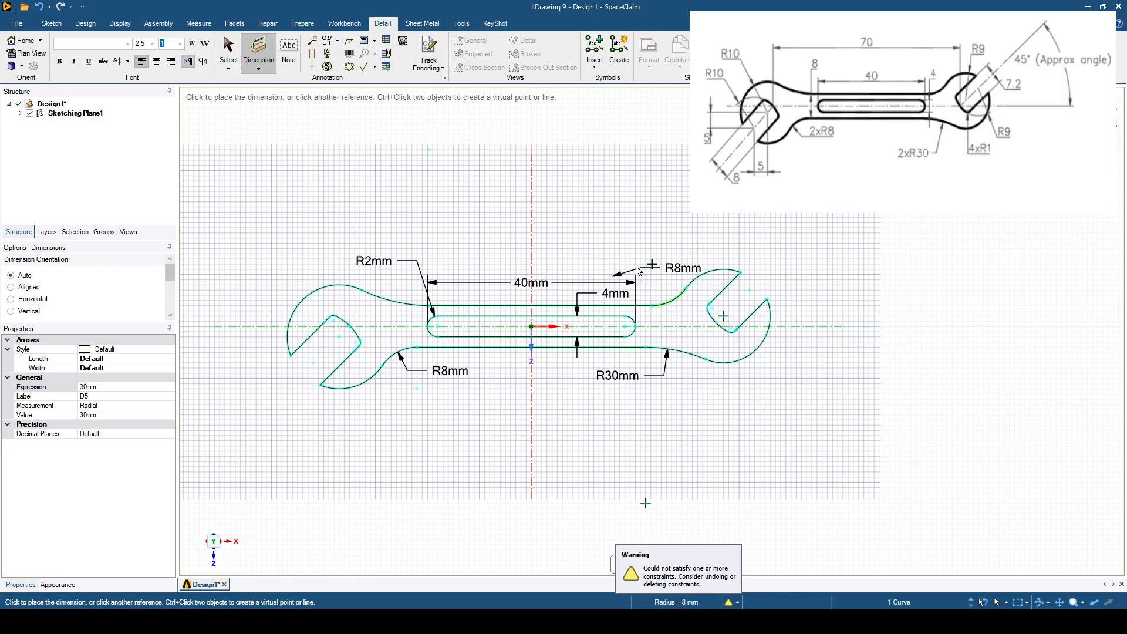
left_click(660, 277)
left_click(382, 295)
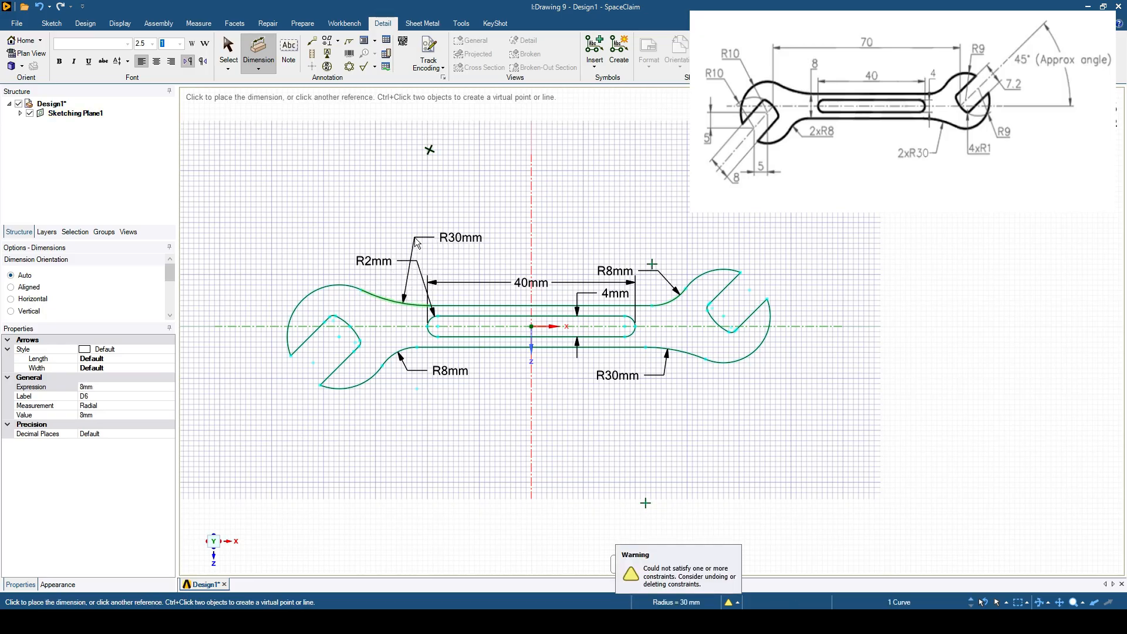
left_click(415, 239)
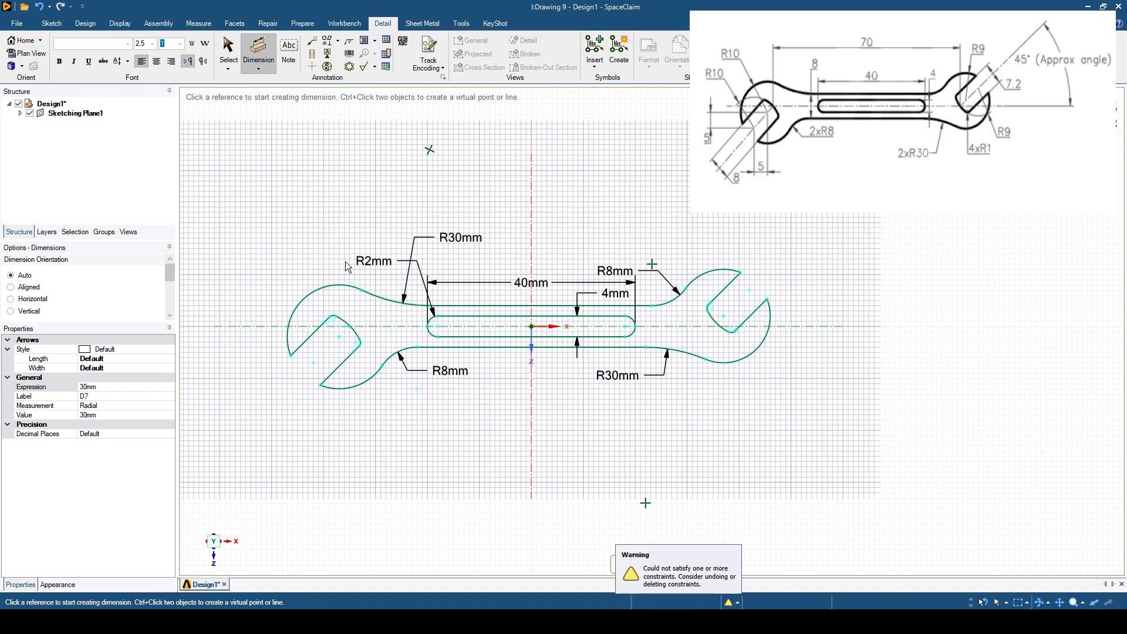
Step: Dimension the radii of the left head's outer arc and the arc at the base of its jaw opening
left_click(320, 292)
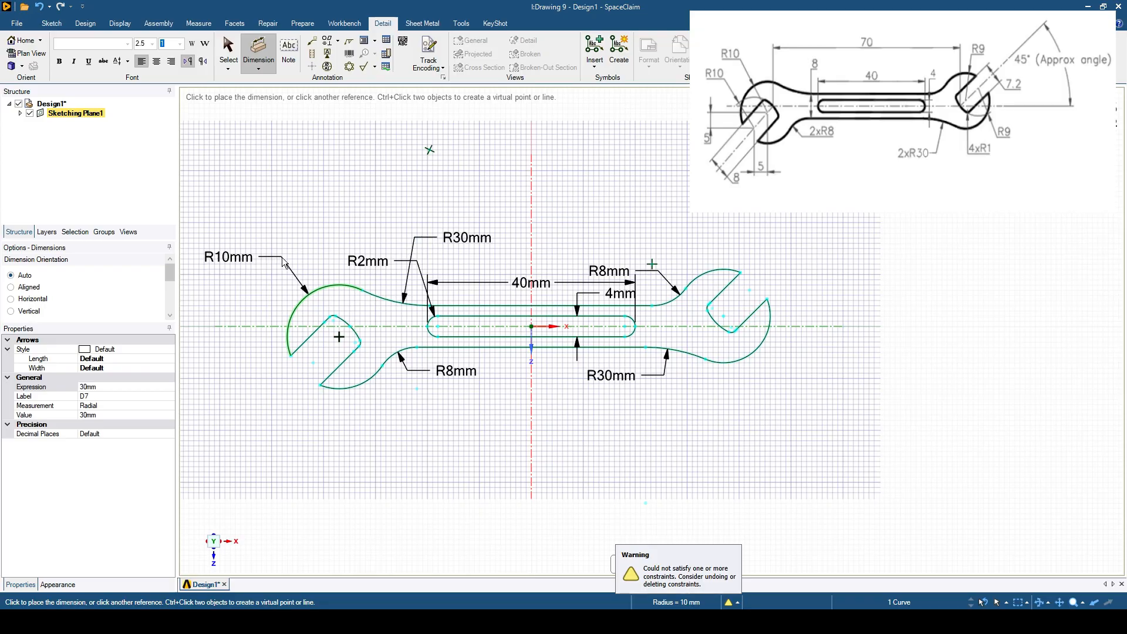
left_click(282, 259)
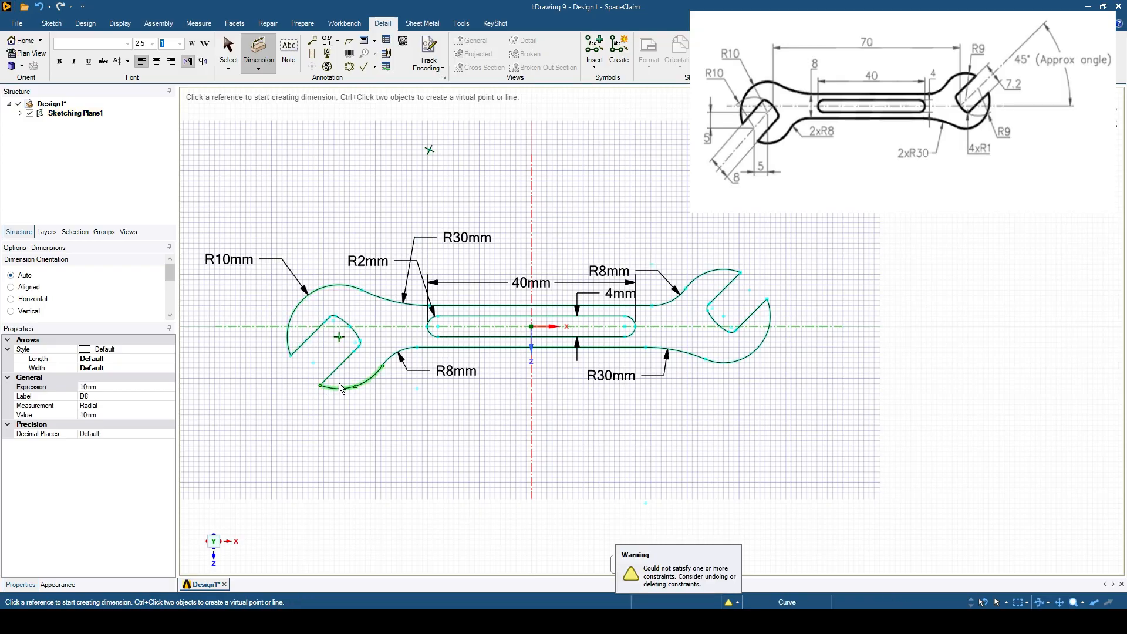
left_click(343, 321)
left_click(261, 294)
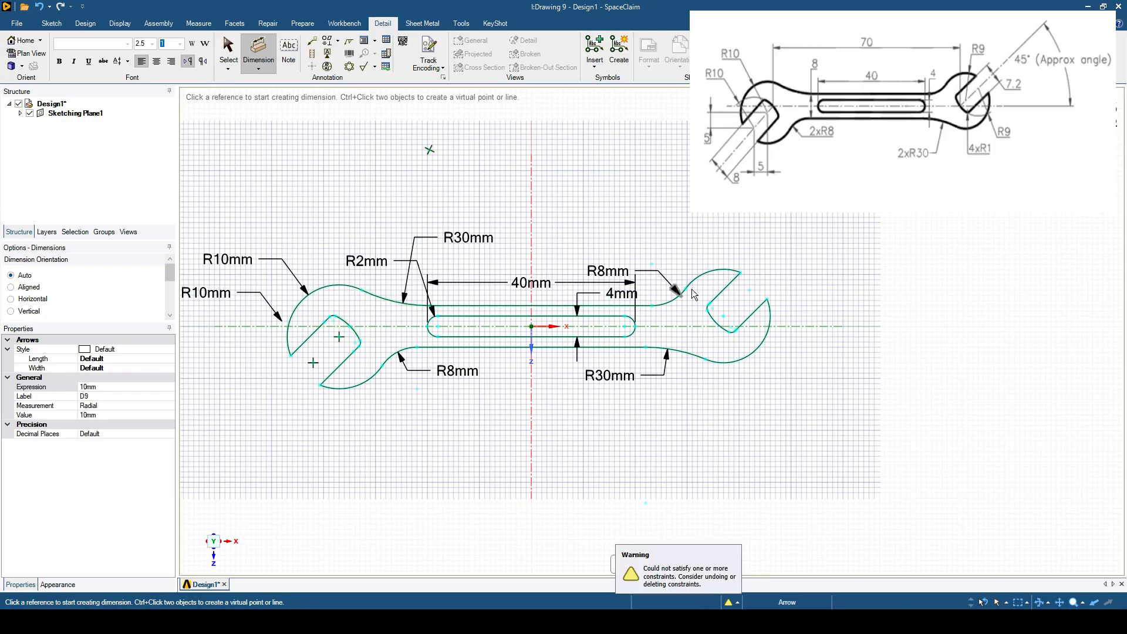
Step: Dimension the radii of the right head's outer arc and the arc at the base of its jaw opening
left_click(748, 356)
left_click(797, 376)
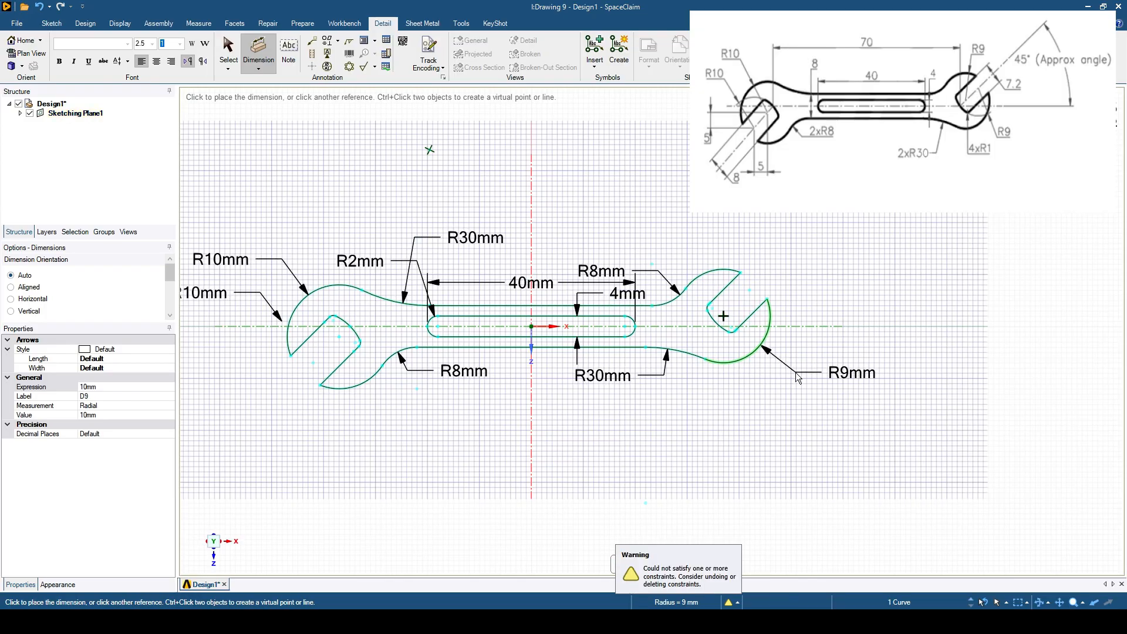
left_click(724, 327)
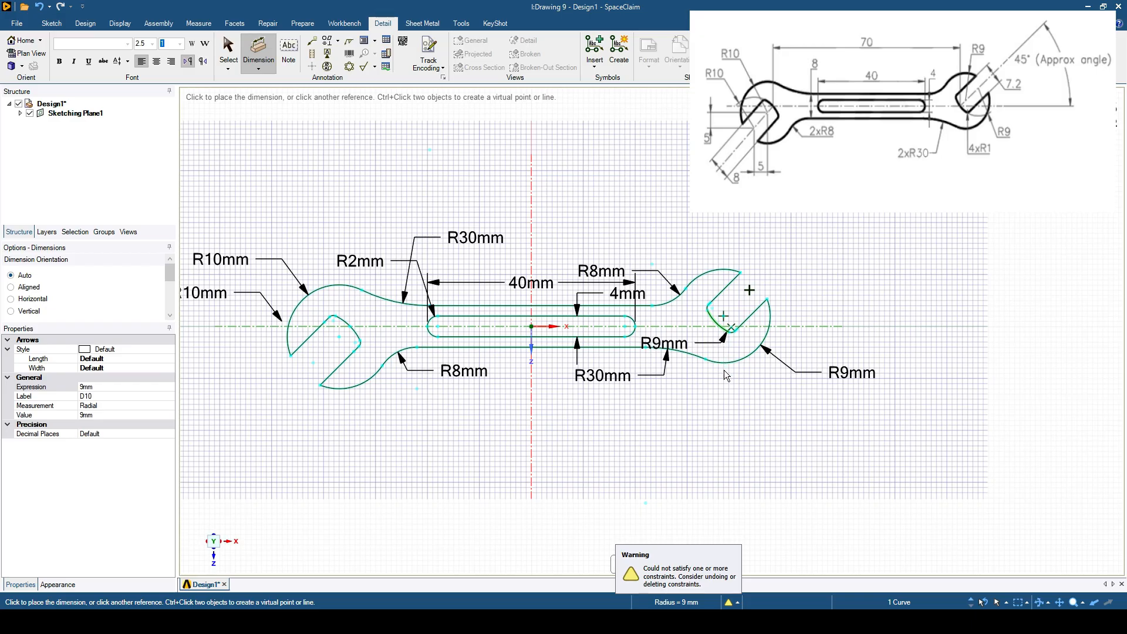
left_click(719, 407)
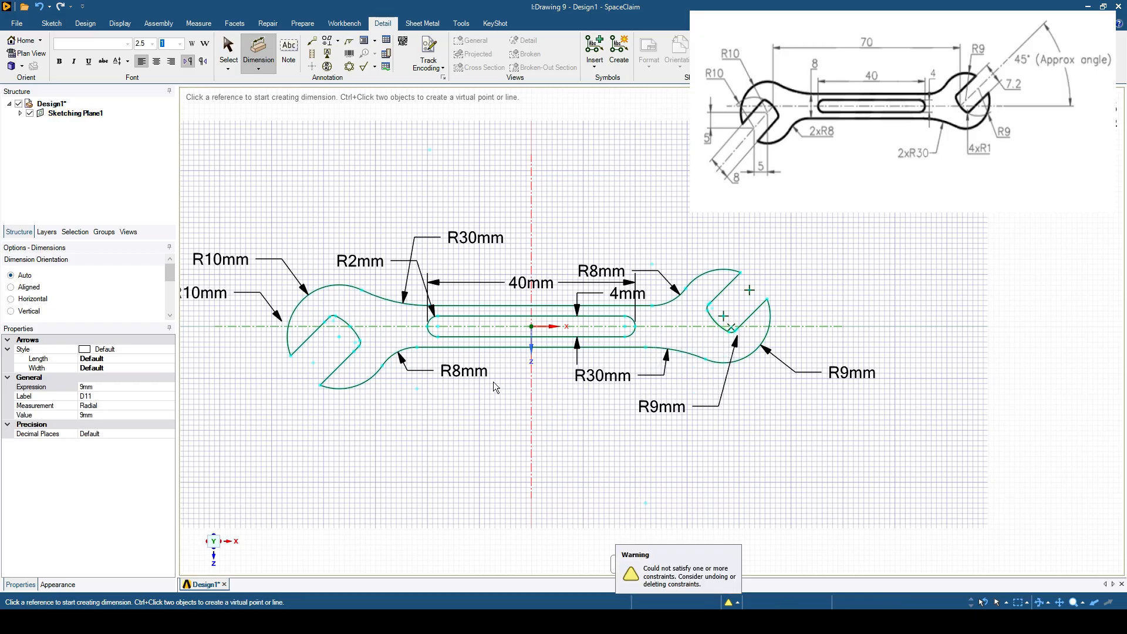
Step: Dimension the opening widths of the left and right jaws between their parallel slanted edges
left_click(311, 335)
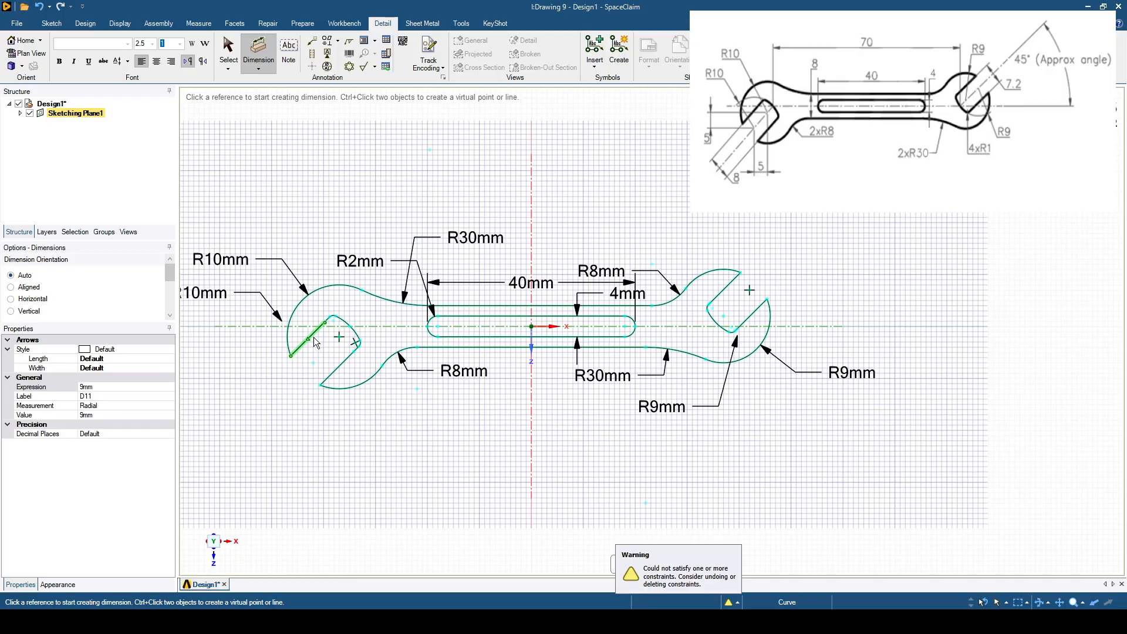
left_click(339, 367)
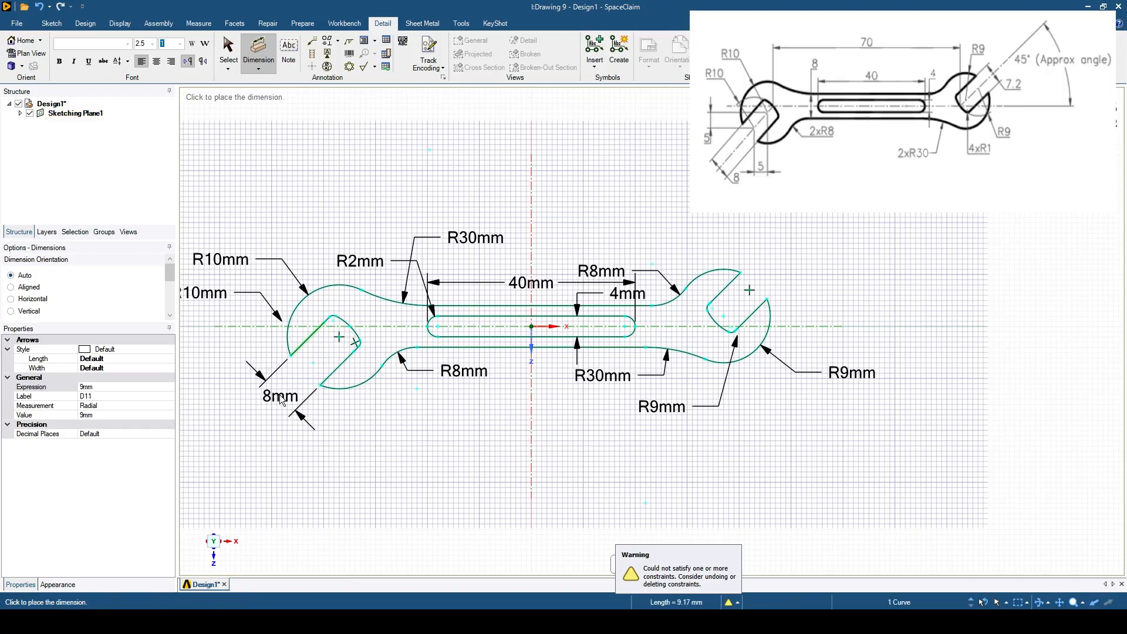
left_click(282, 399)
left_click(755, 314)
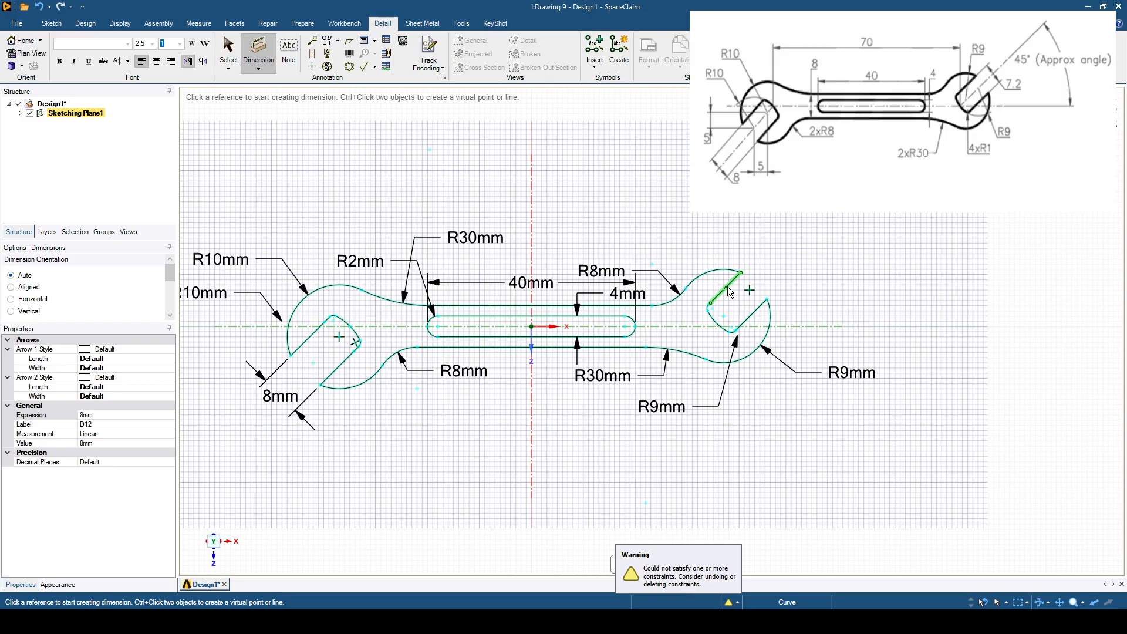
left_click(728, 286)
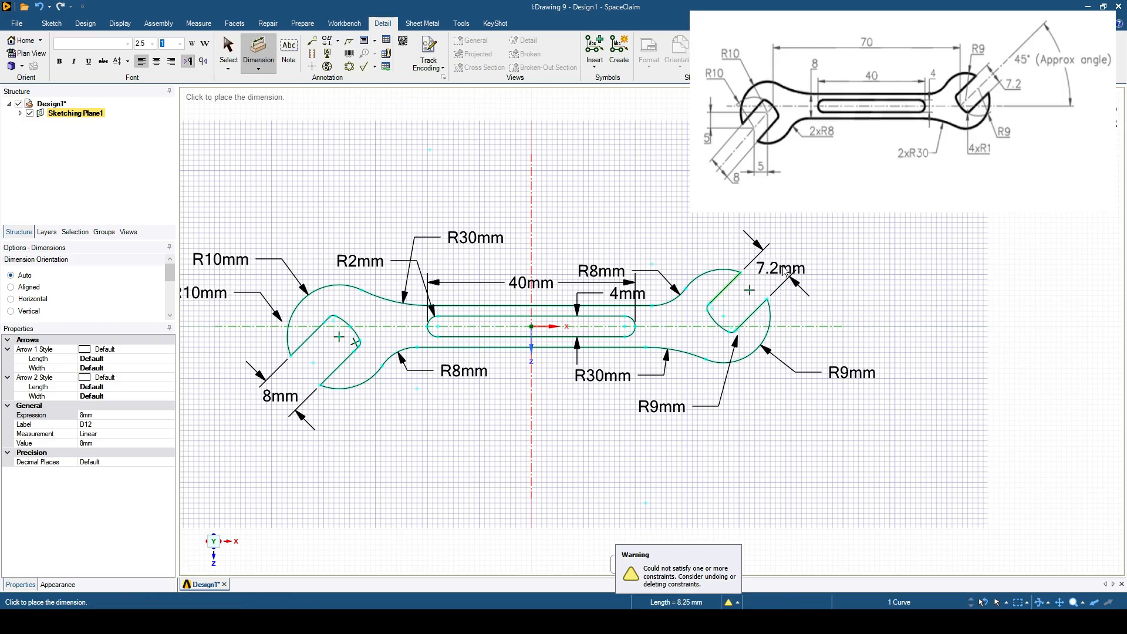
left_click(790, 266)
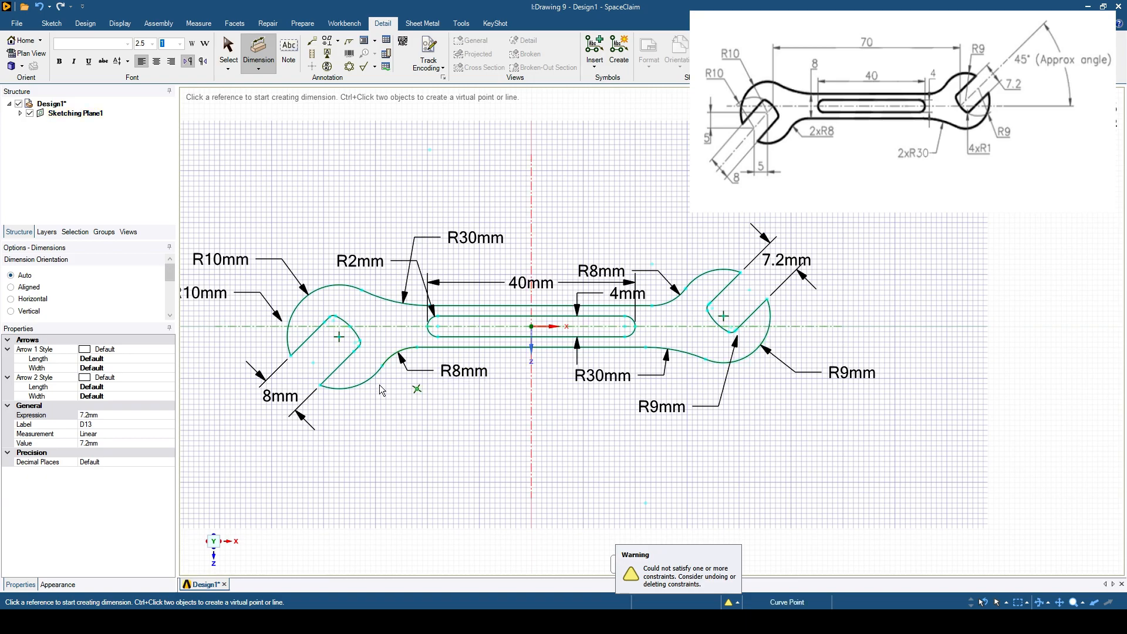
Step: Dimension the radius of the upper corner fillet in the left head's jaw opening
scroll(333, 320, "up", 1)
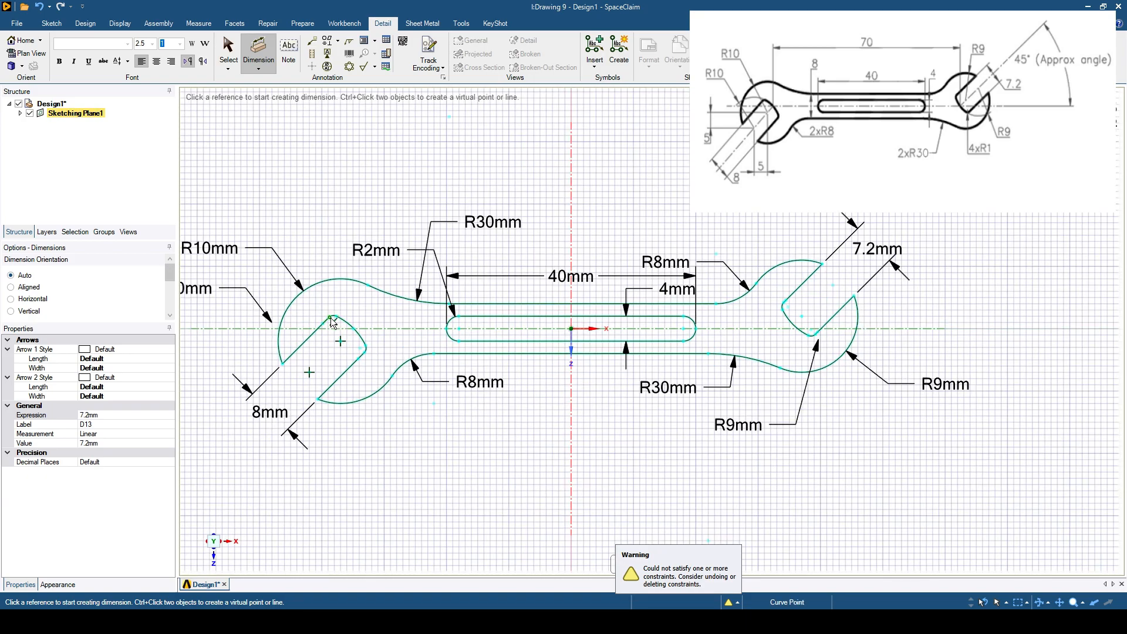
scroll(333, 320, "up", 1)
left_click(333, 320)
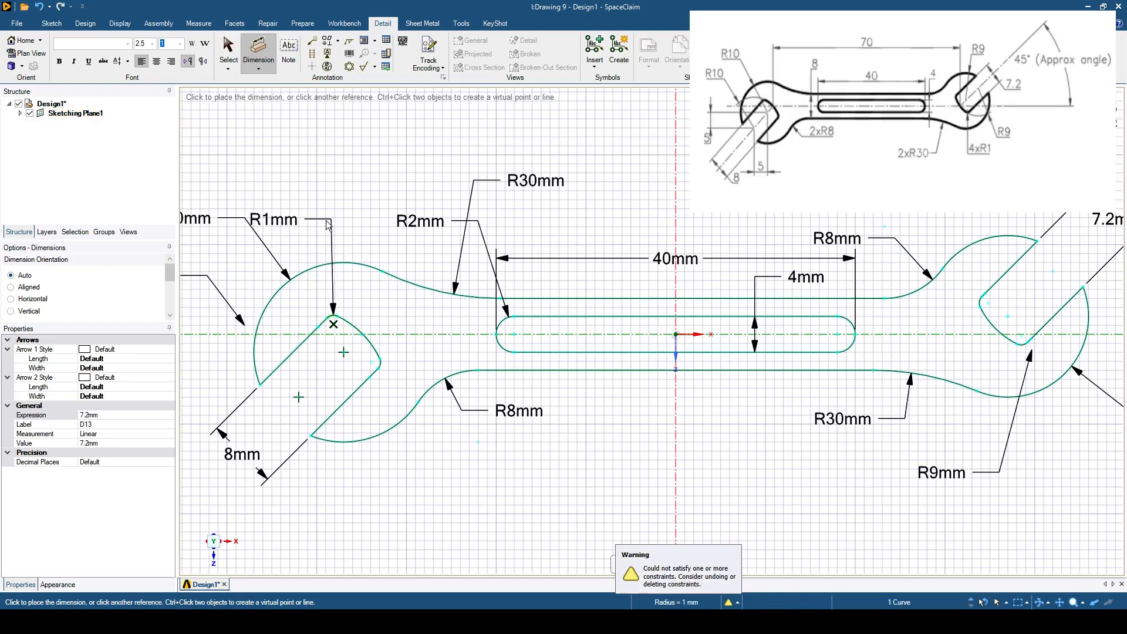
left_click(329, 222)
Step: Dimension the vertical distance between the centres of the left head's two 10 mm arcs, placing it beside the head
scroll(395, 350, "down", 4)
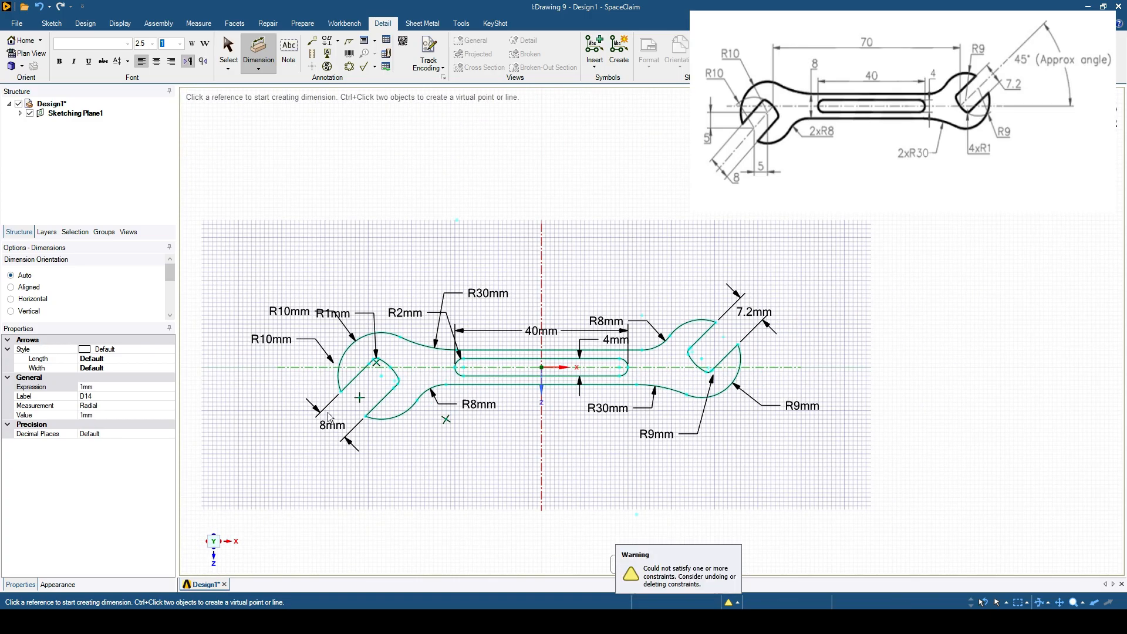
scroll(344, 399, "up", 2)
scroll(367, 398, "up", 1)
left_click(368, 398)
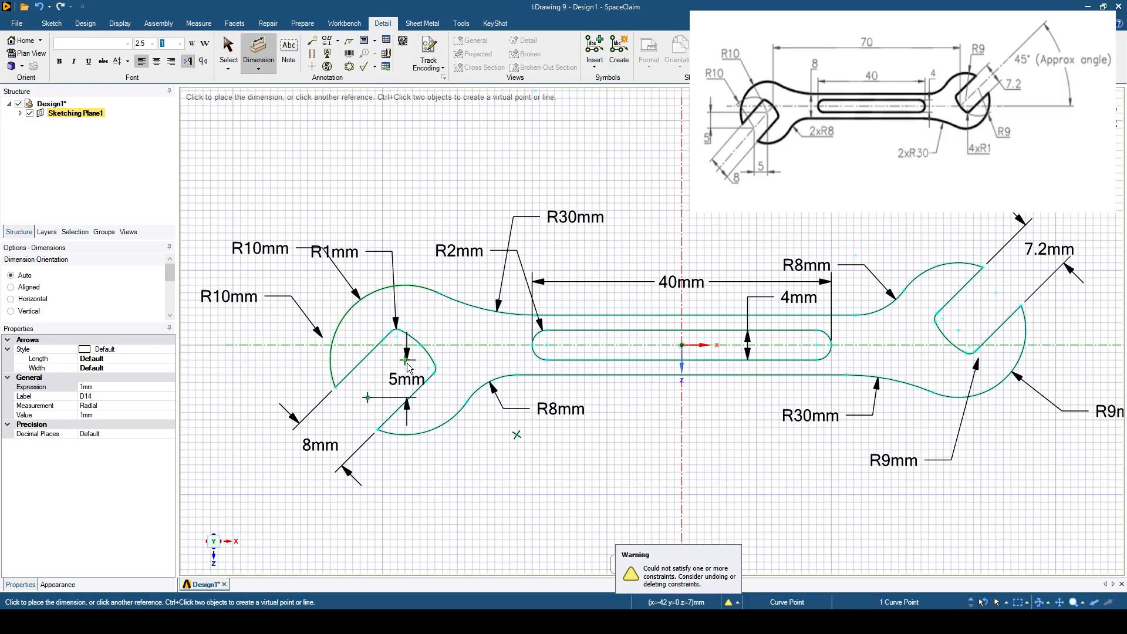
left_click(408, 363)
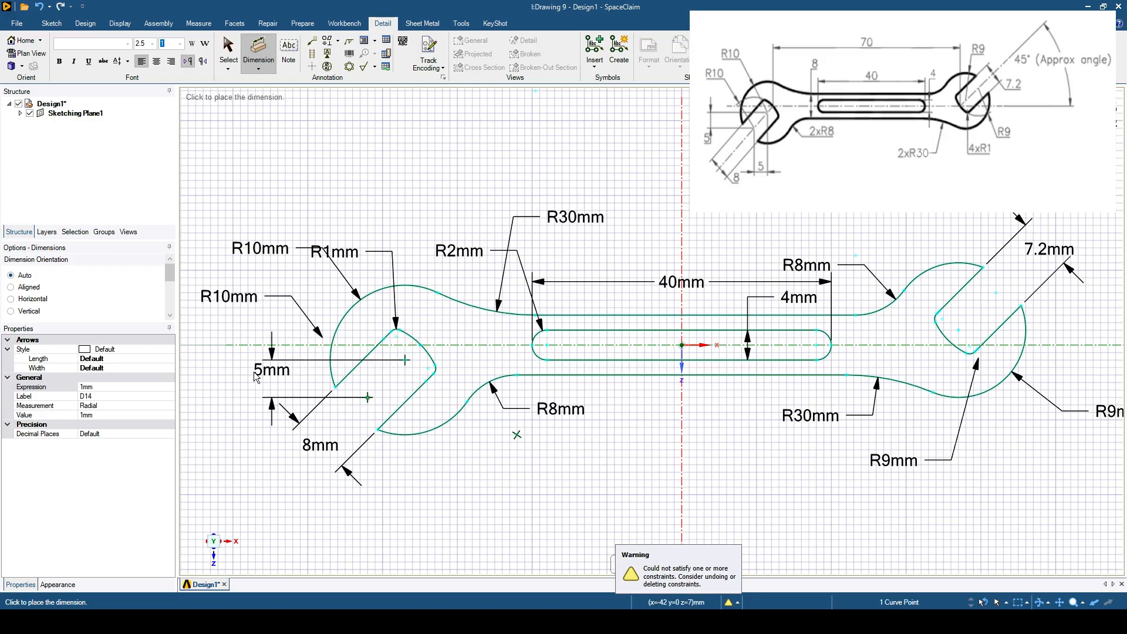
left_click(221, 379)
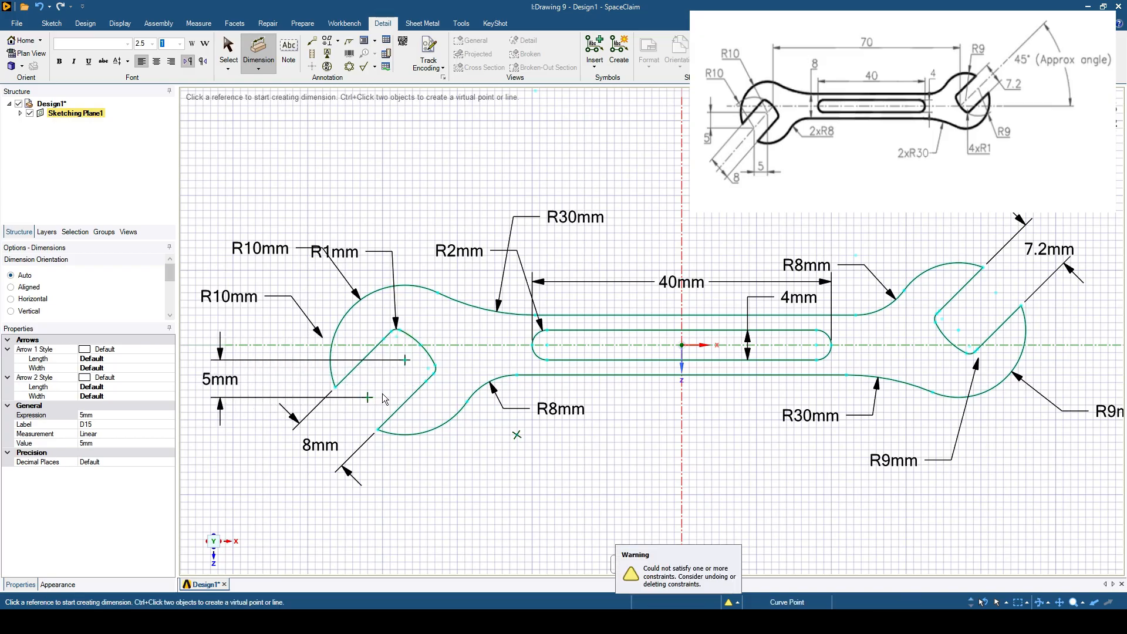
Step: Dimension the horizontal distance between the same two arc centres of the left head, placing it below the head
left_click(368, 398)
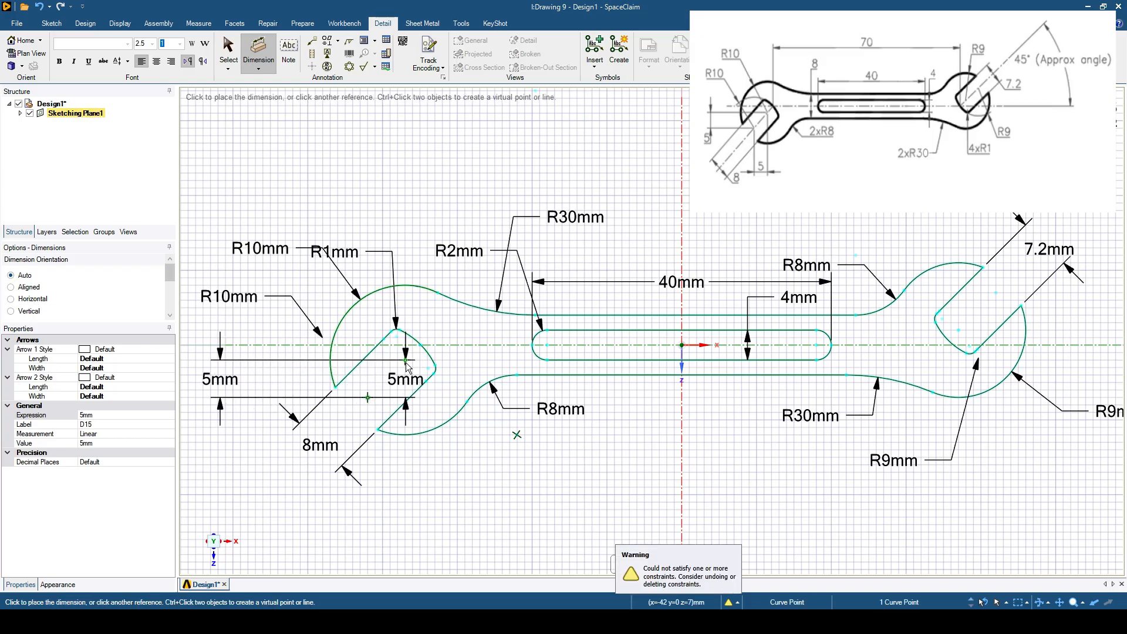
left_click(406, 362)
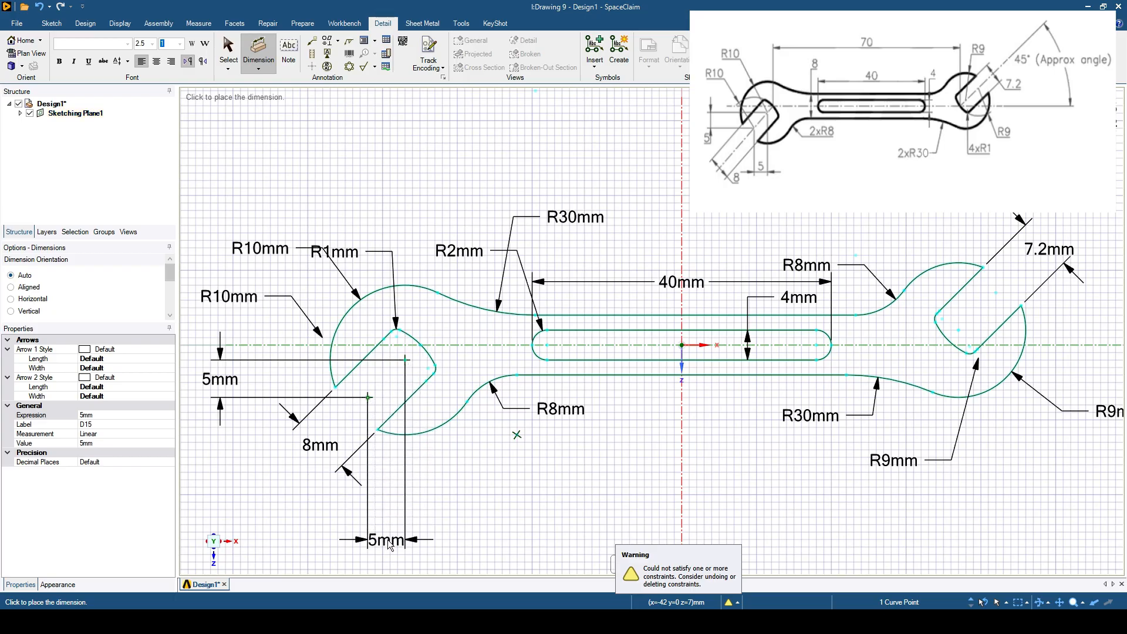
left_click(388, 545)
Step: Draw a construction line joining the two 9 mm arc centres of the right head along its jaw opening
scroll(442, 474, "down", 3)
middle_click_drag(476, 488, 467, 443, "shift")
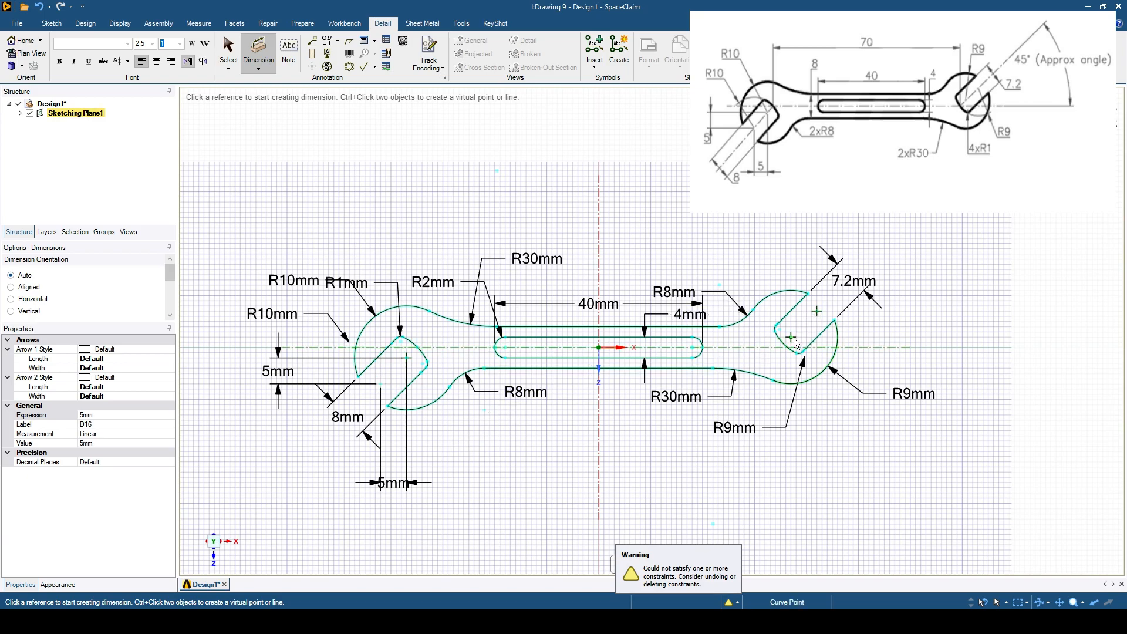
left_click(52, 23)
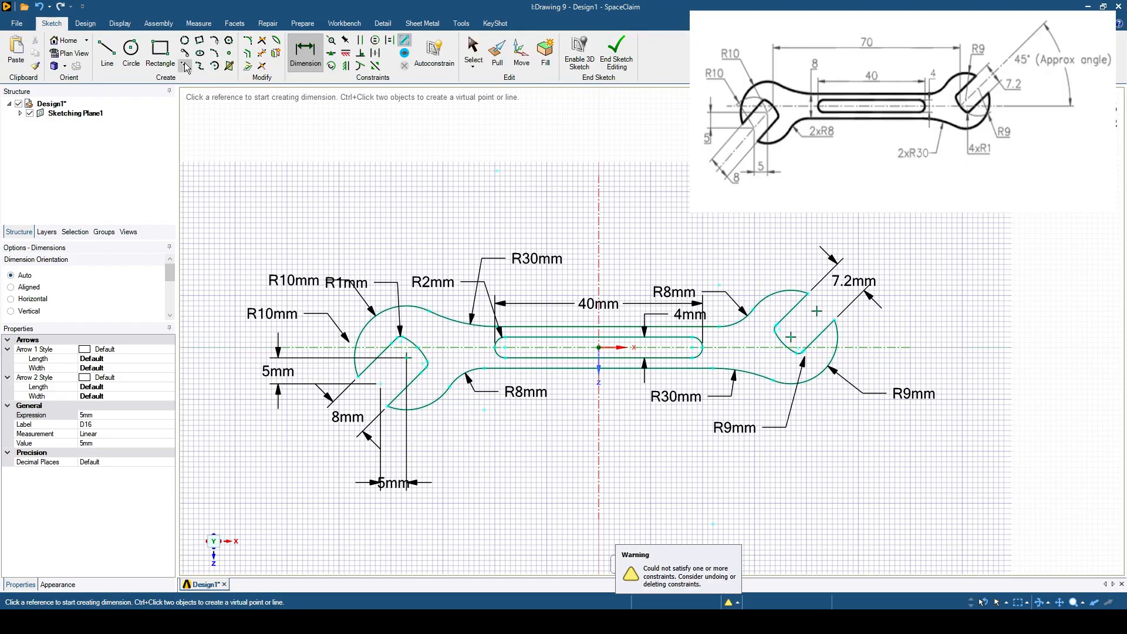
key("l")
left_click(791, 337)
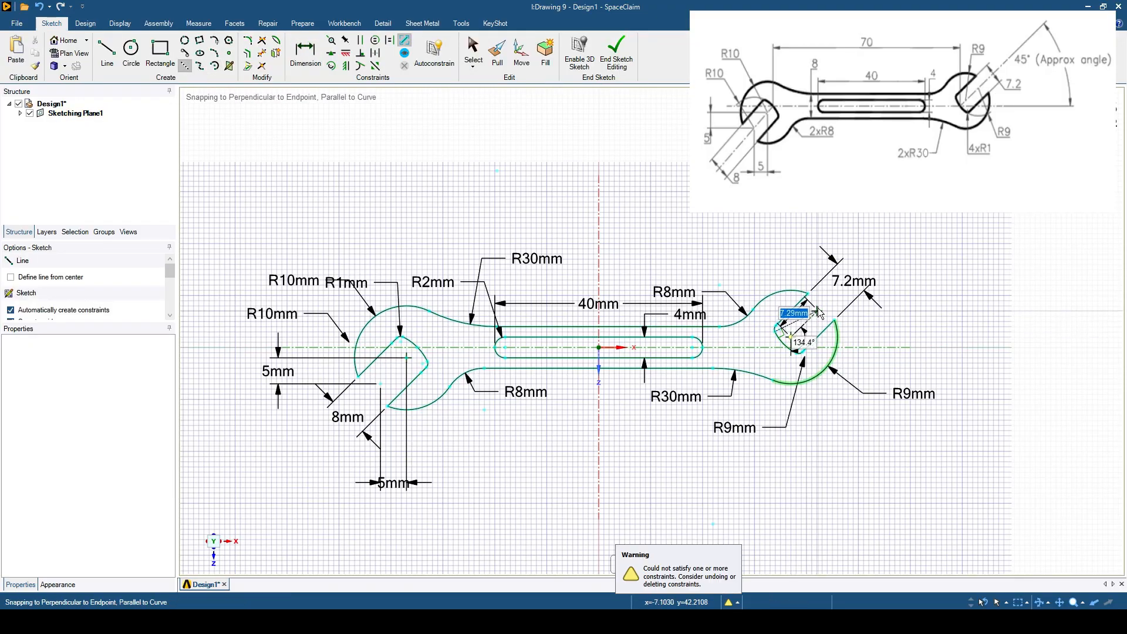
left_click(818, 311)
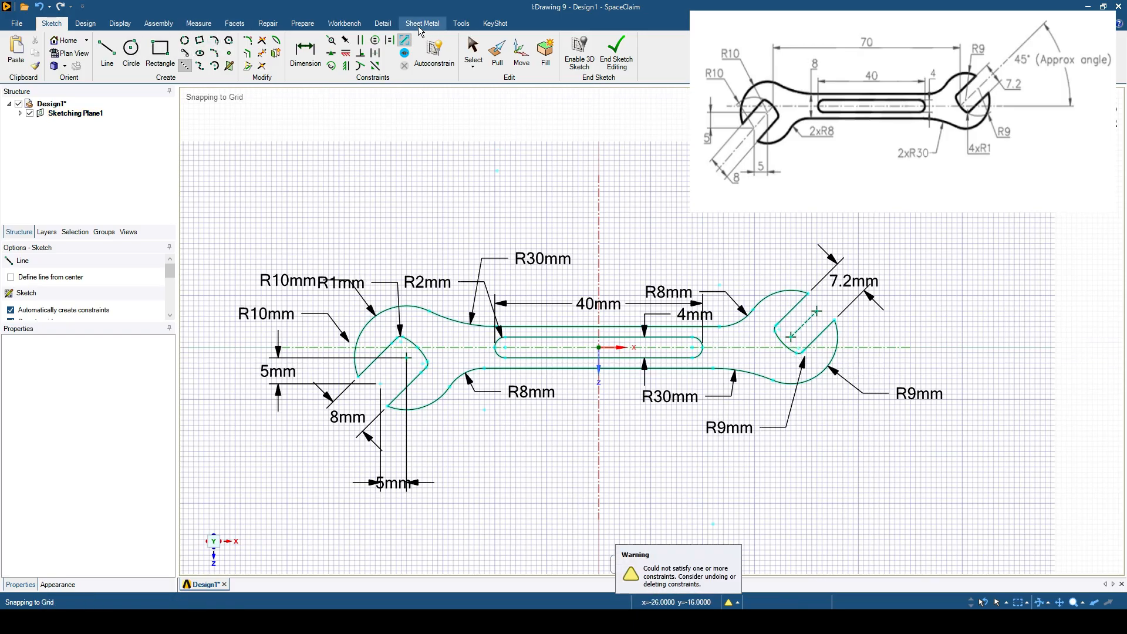
Step: Dimension the angle between the right jaw's construction line and the horizontal centreline, placing it outside the right head
left_click(383, 23)
left_click(258, 69)
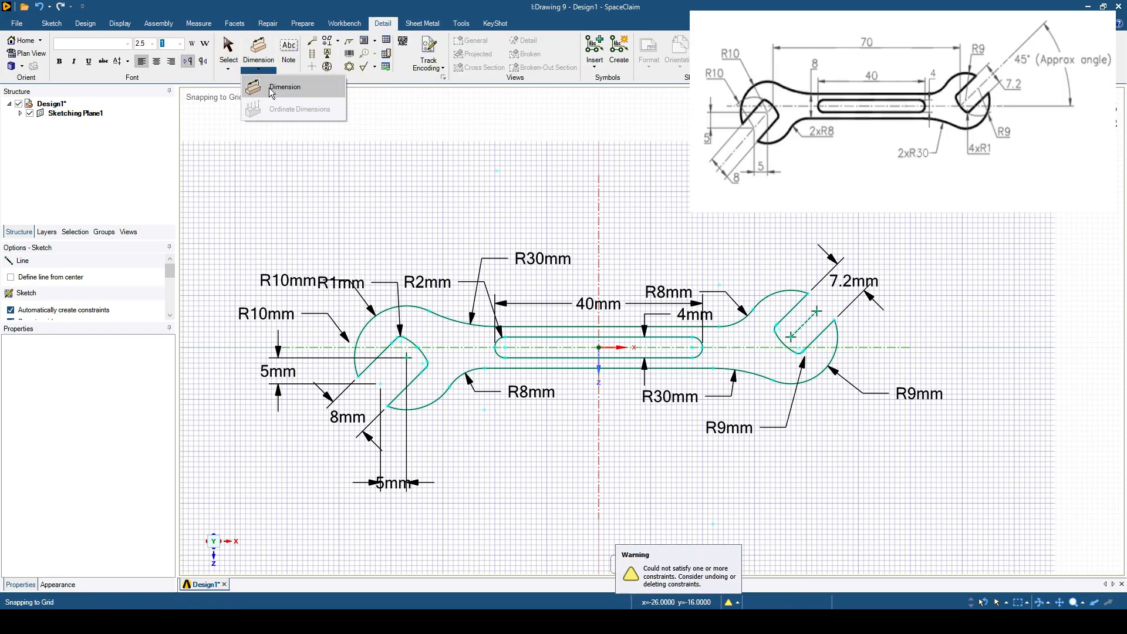
left_click(276, 89)
left_click(797, 328)
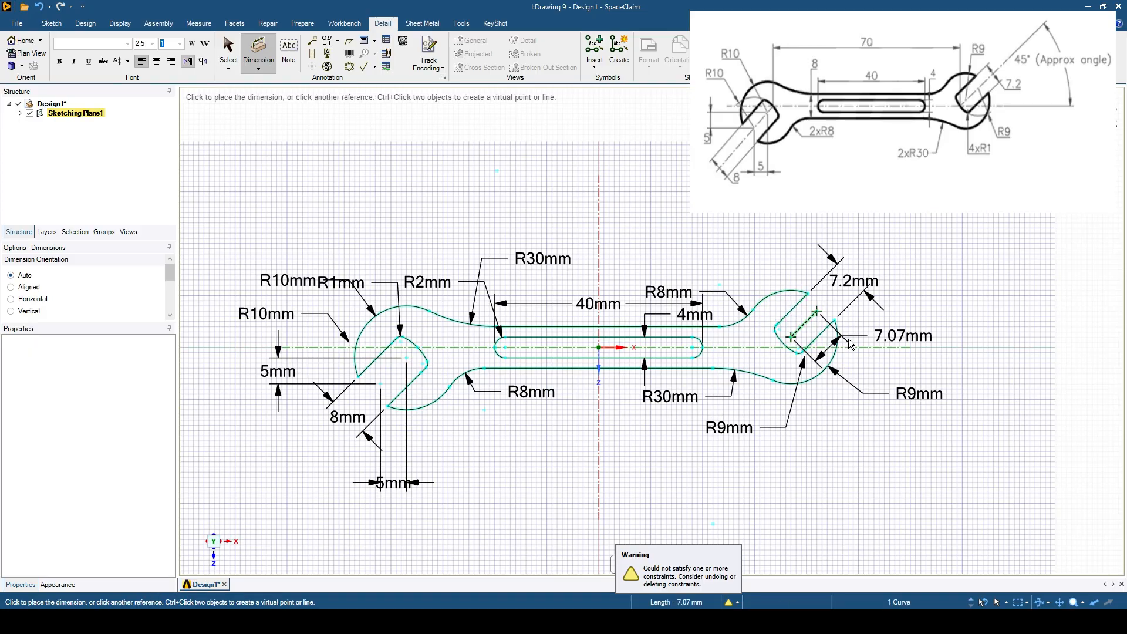
left_click(857, 349)
left_click(857, 349)
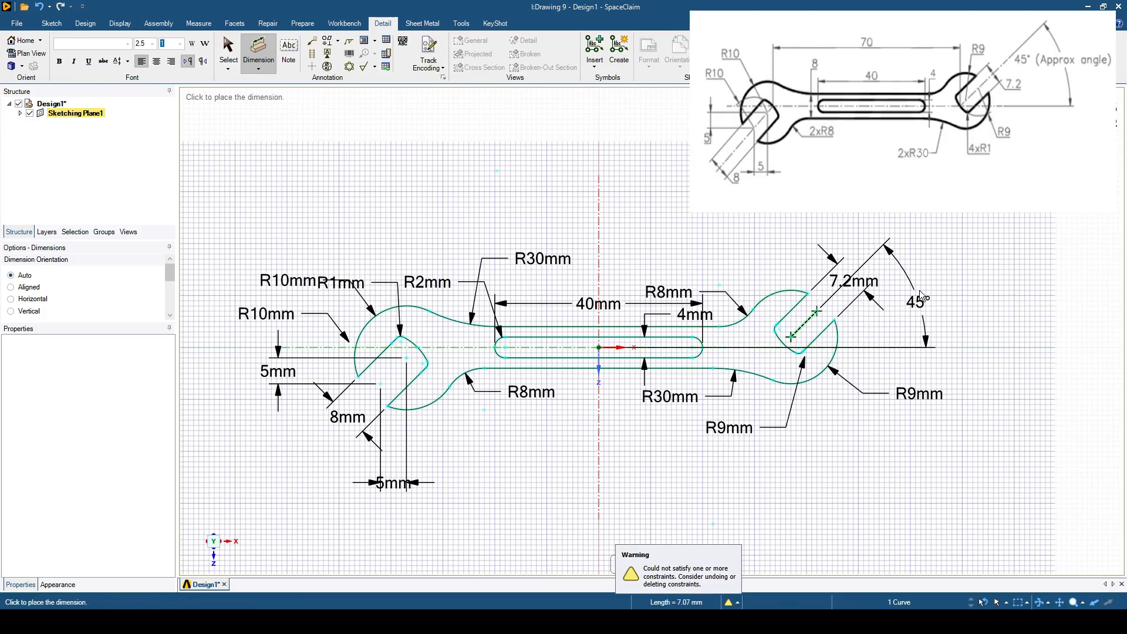
left_click(931, 291)
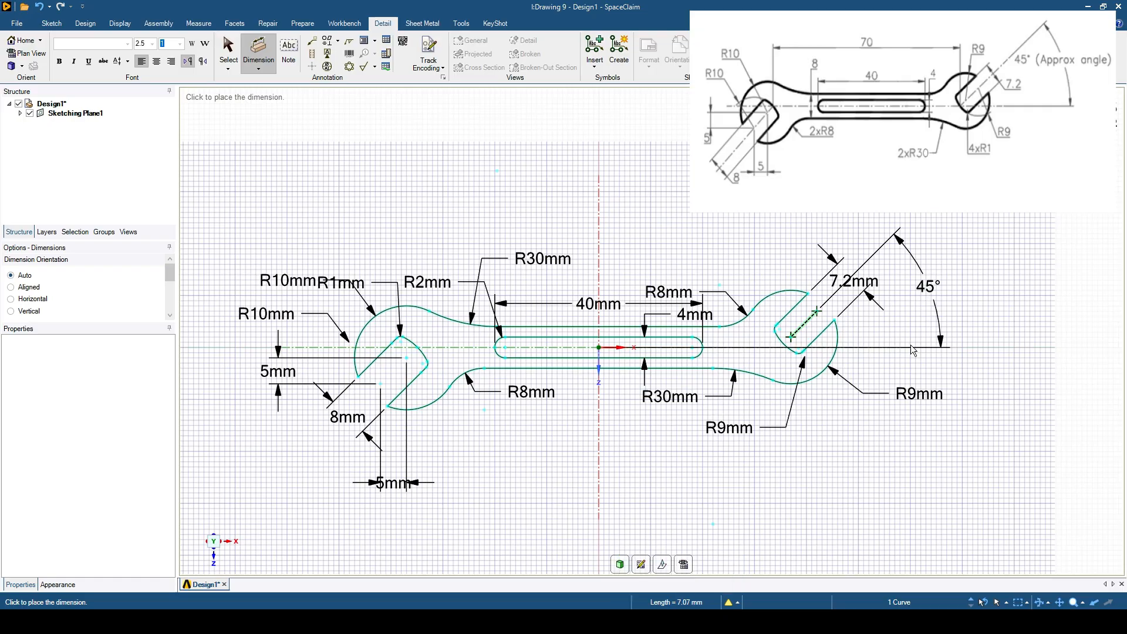
middle_click_drag(639, 441, 632, 452, "shift")
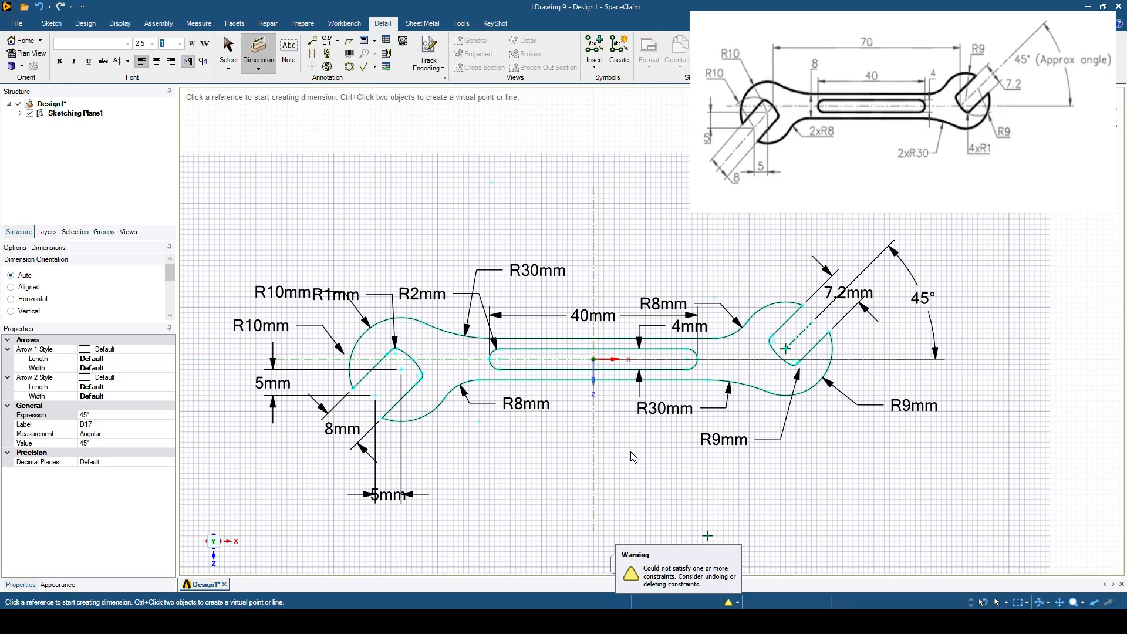